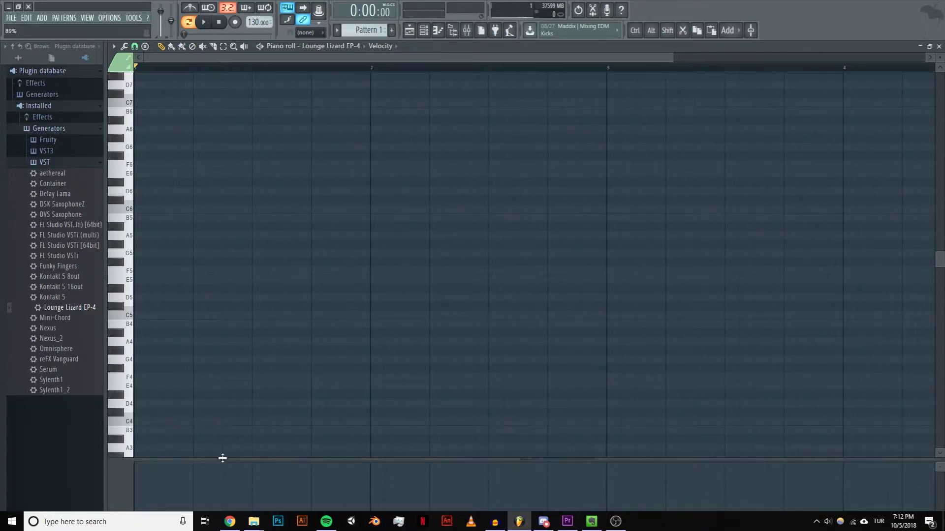
Step: Place a one-beat E4 note at the start of the pattern as the chord's root and audition piano keys
scroll(245, 400, down, 3)
scroll(233, 389, up, 3)
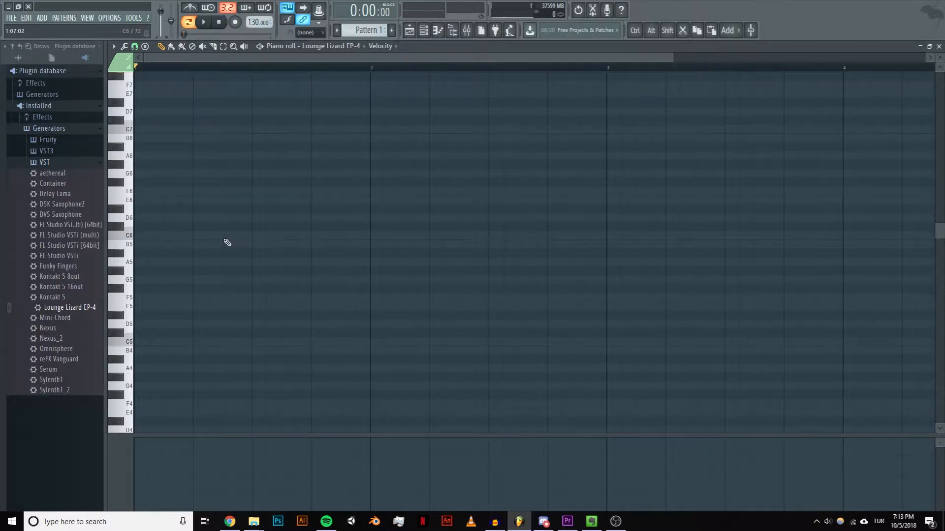
scroll(234, 217, down, 2)
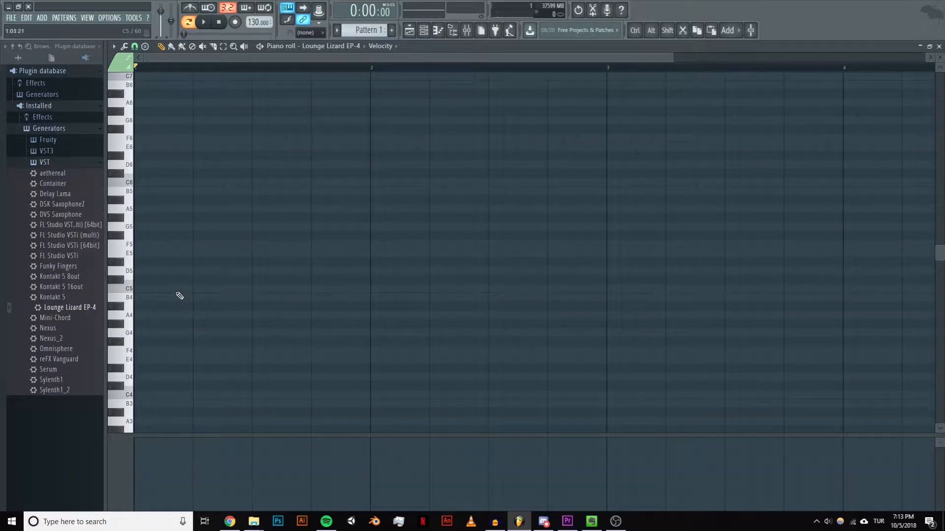
scroll(178, 294, down, 3)
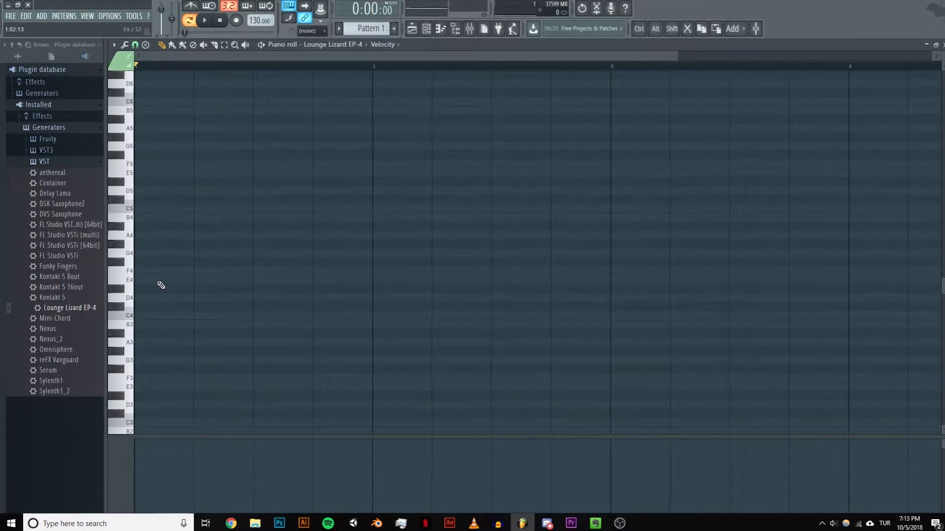
drag(159, 282, 220, 287)
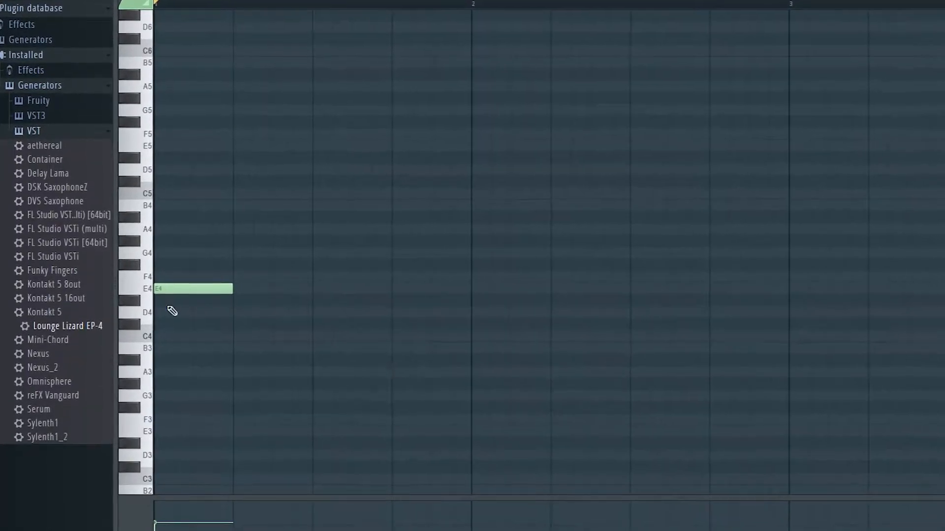
click(156, 122)
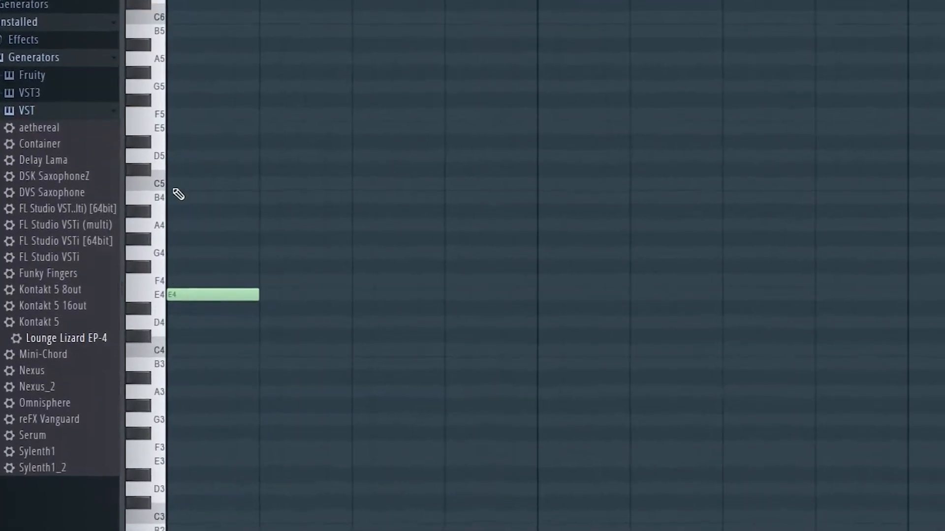
click(149, 295)
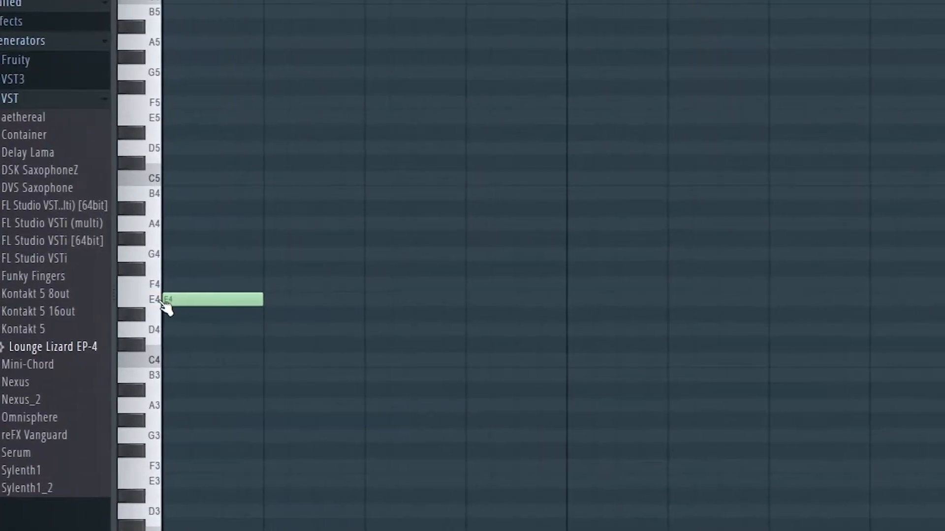
click(144, 298)
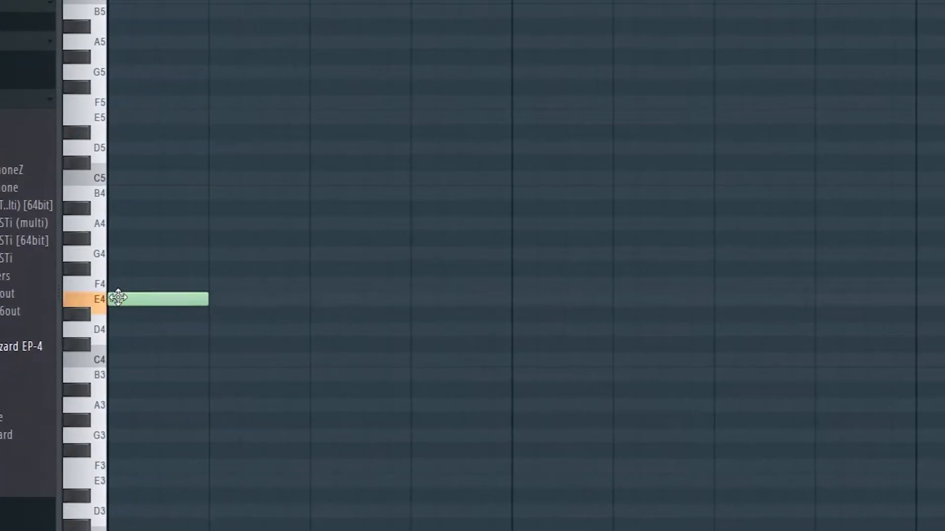
double_click(89, 301)
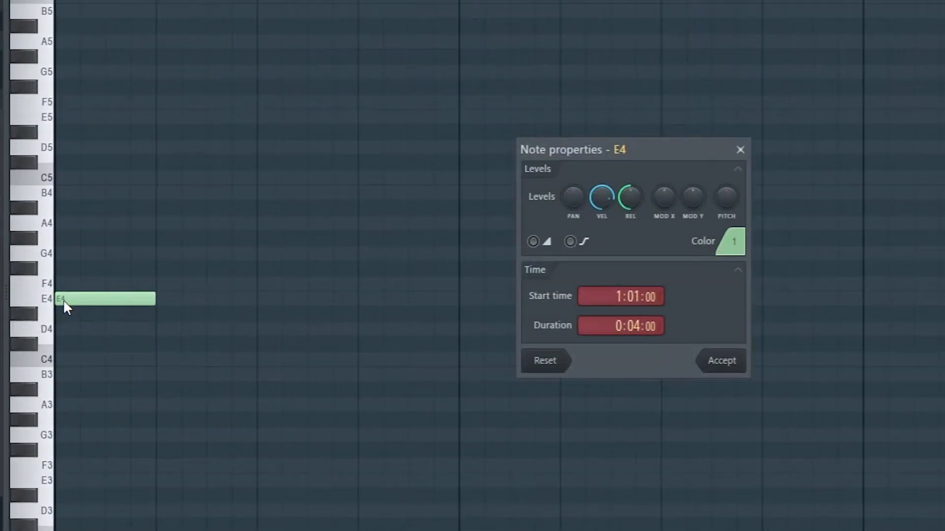
click(741, 152)
click(742, 154)
right_click(787, 147)
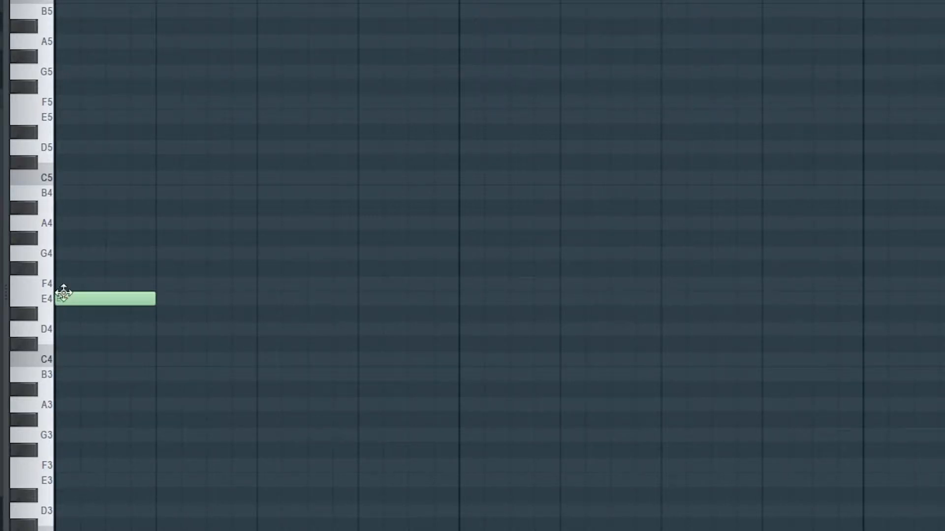
Step: Add one-beat G#4 and B4 notes above the E4 note to form a major chord and play it
click(62, 238)
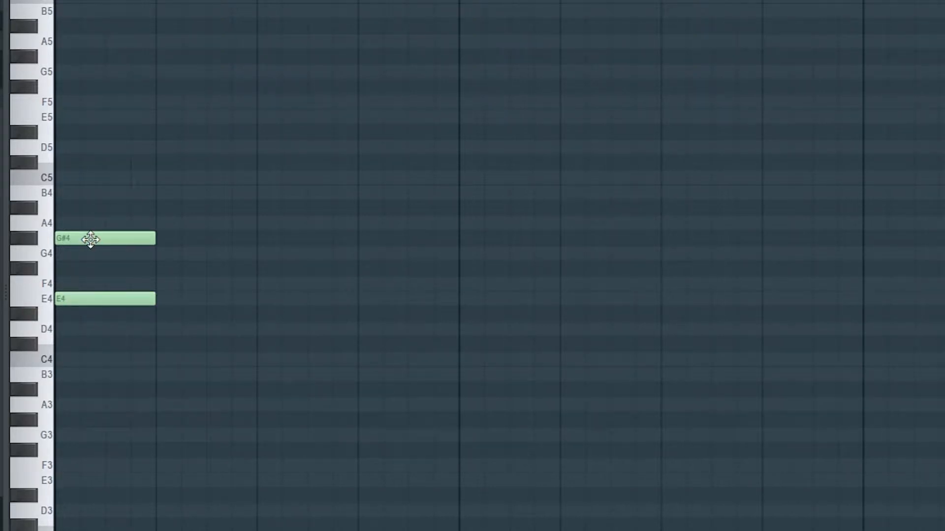
click(74, 193)
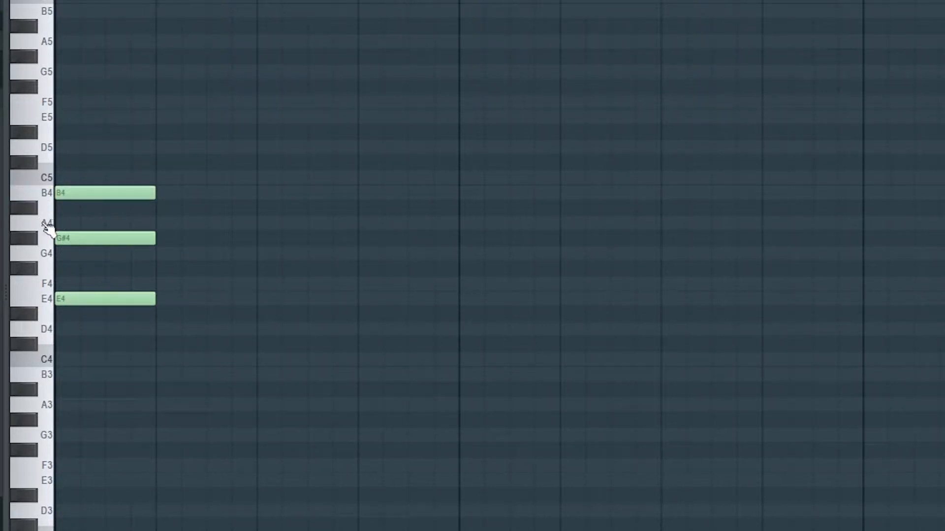
key(space)
key(space)
Step: Duplicate the one-beat chord onto the second beat and raise the copy to G#4, C5 and D#5
drag(269, 410, 257, 193)
drag(154, 334, 141, 186)
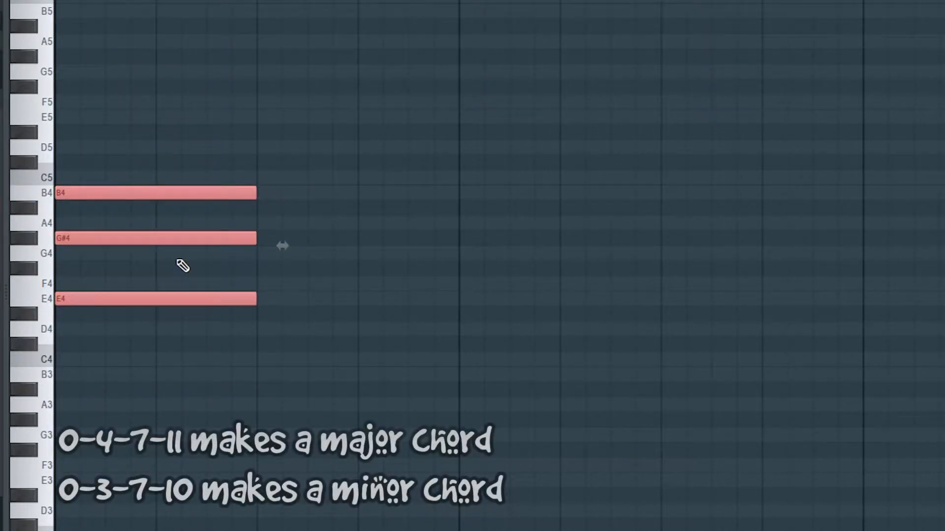
drag(256, 239, 158, 238)
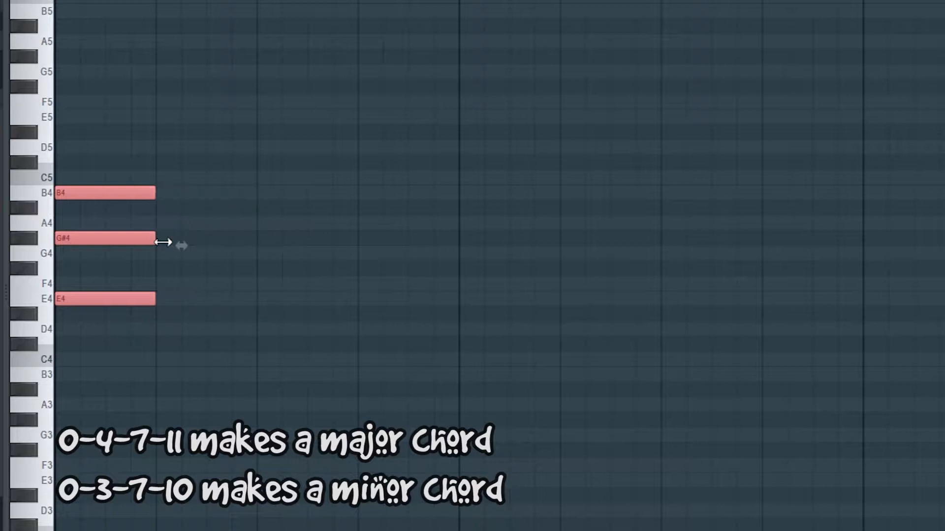
key(ctrl+b)
drag(236, 238, 231, 178)
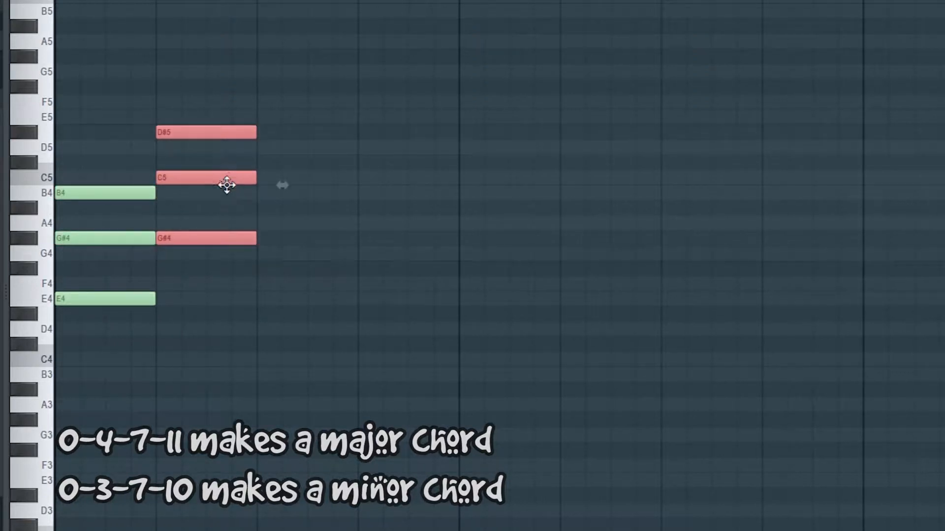
click(192, 222)
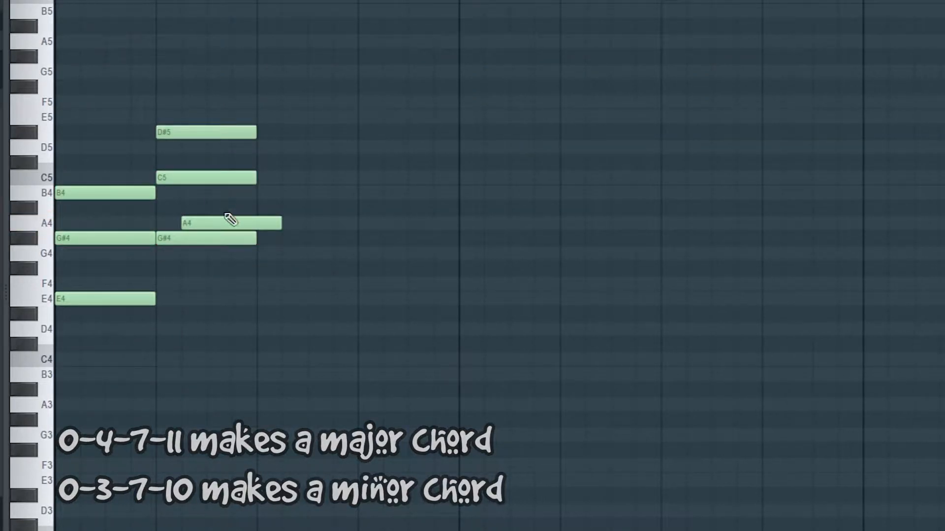
right_click(228, 223)
click(194, 102)
right_click(224, 103)
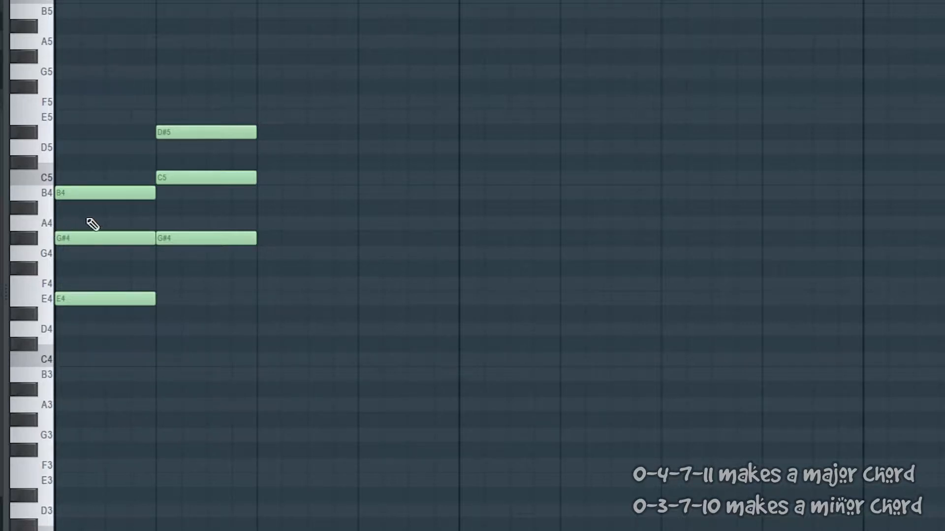
Step: Lower the second chord's middle note to B4 and play the pattern to hear it as a minor chord
key(space)
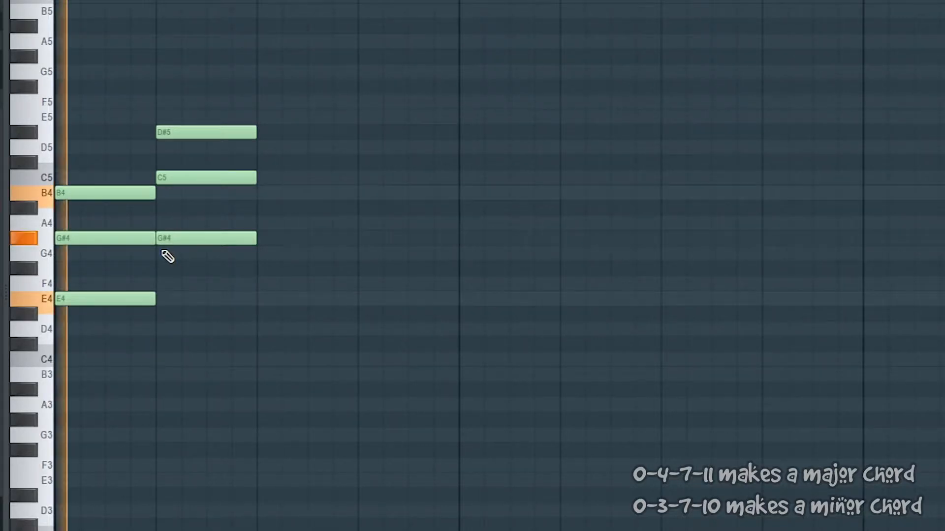
key(space)
drag(187, 175, 185, 191)
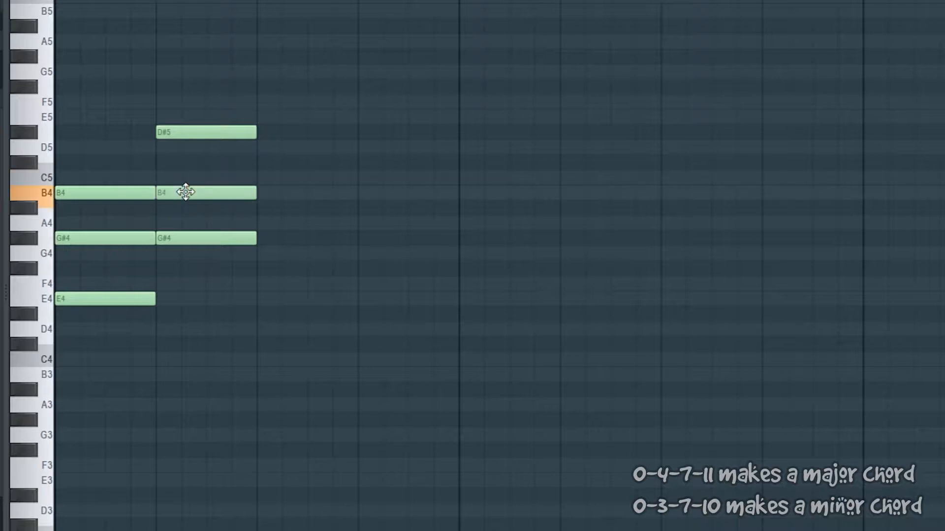
key(space)
key(space)
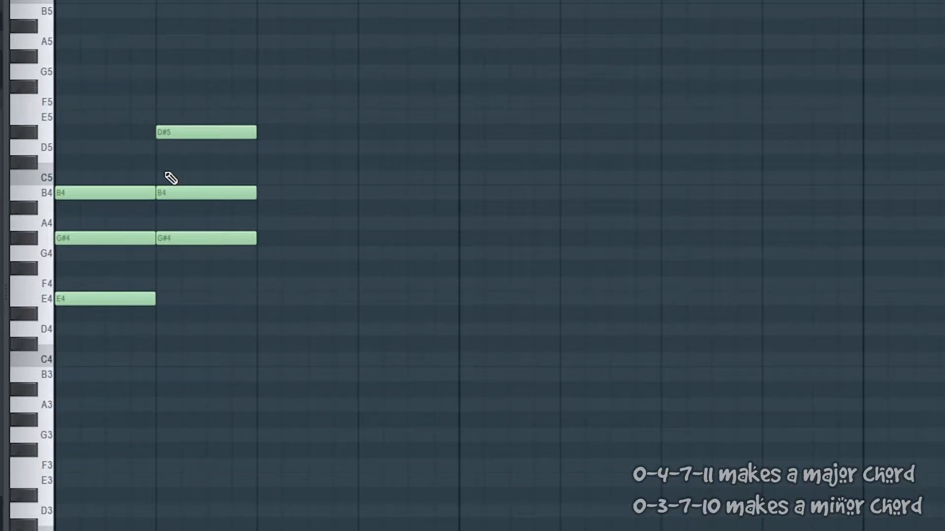
key(space)
key(space)
Step: Raise the second chord's middle note back to C5 and play the pattern to hear the major version
drag(234, 259, 17, 184)
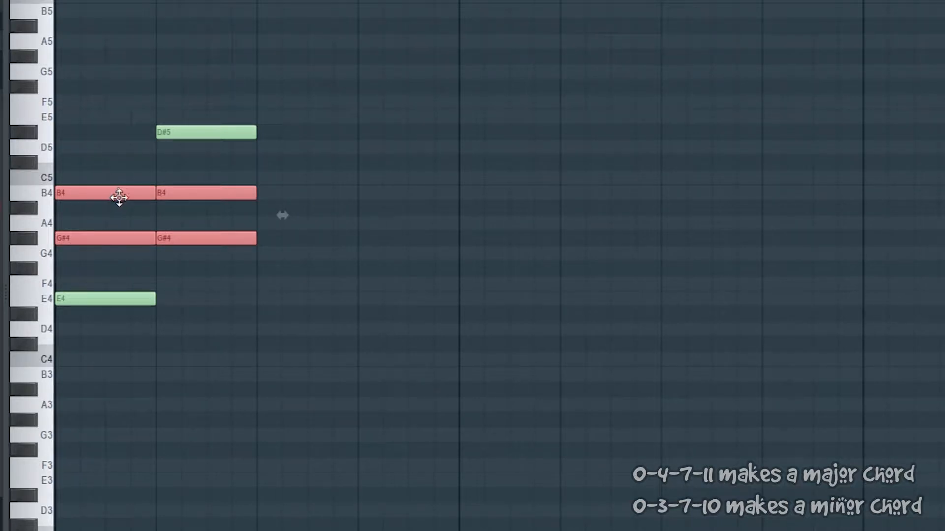
click(213, 208)
right_click(213, 209)
drag(213, 189, 212, 179)
key(space)
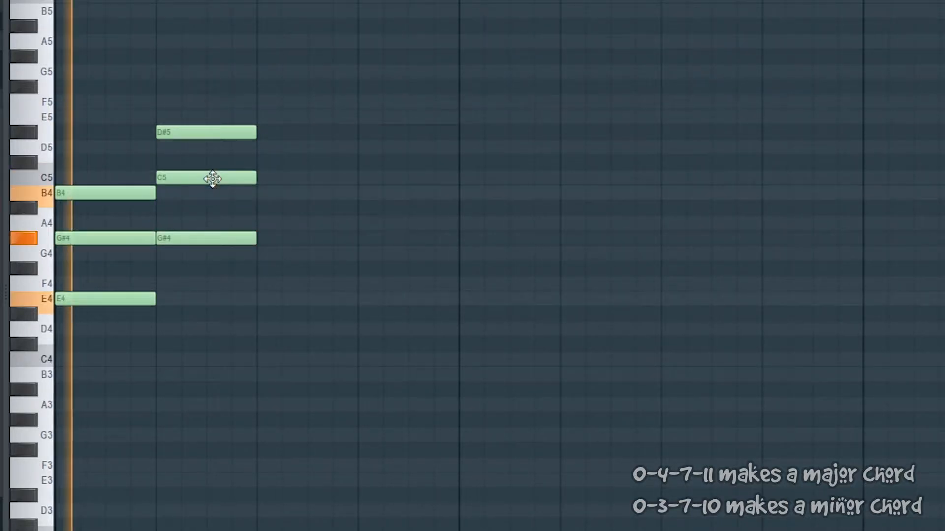
key(space)
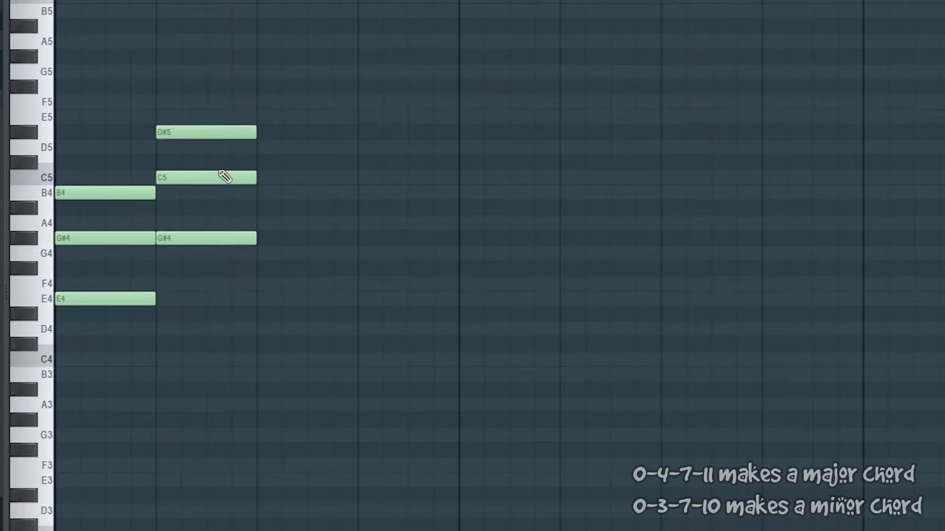
key(space)
Step: Undo the last pitch change, play the pattern for comparison, and bring the second chord's middle note back to C5
key(space)
key(ctrl+z)
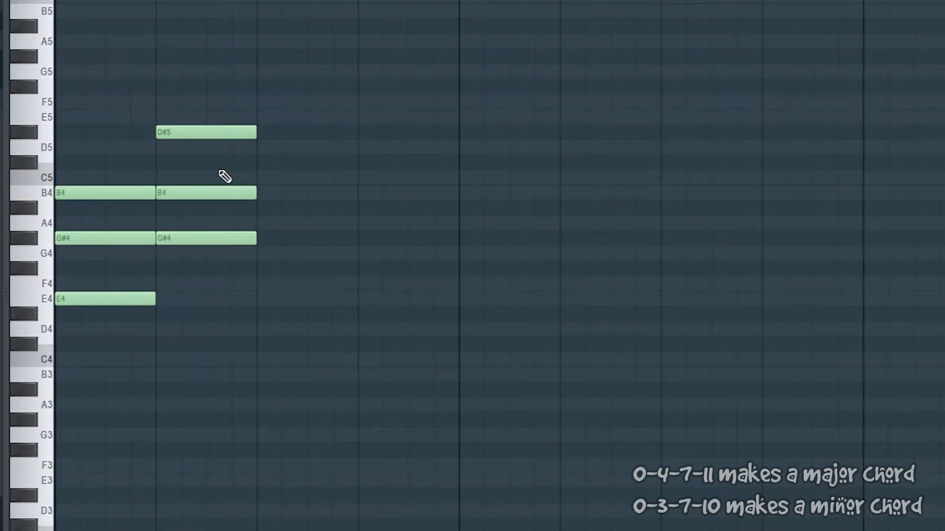
key(space)
key(space)
key(ctrl+z)
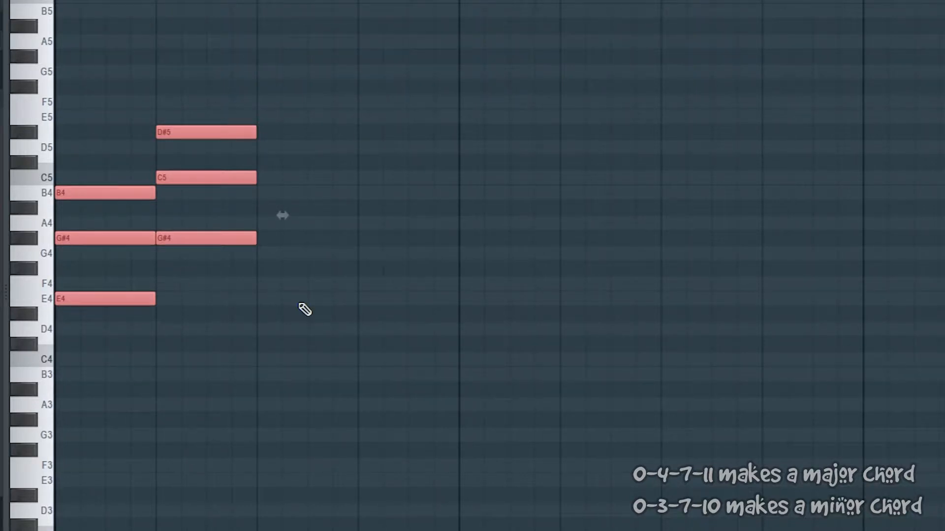
drag(274, 372, 61, 88)
drag(220, 344, 86, 56)
click(308, 186)
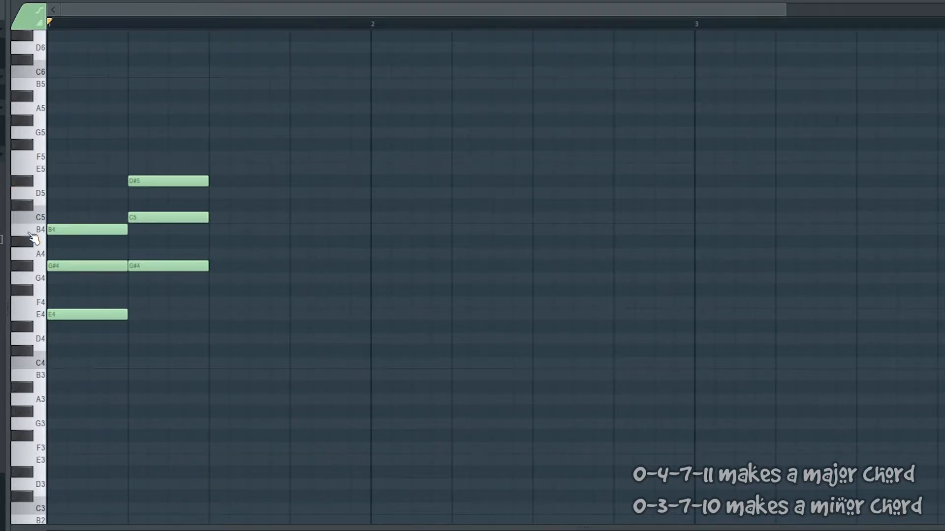
Step: Audition C5 in turn with D5, G5, A5, A#5 and C6 by playing the notes live
key(q)
key(w)
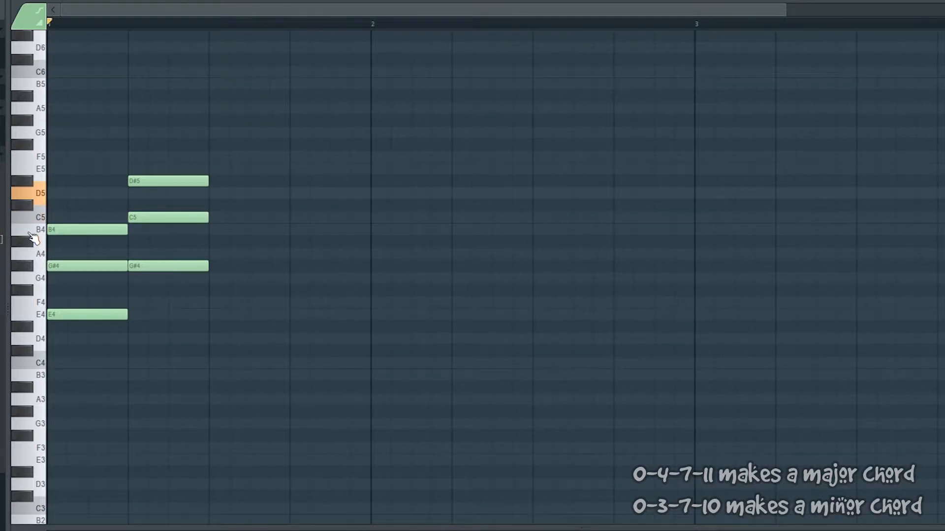
key(y)
key(i)
key(7)
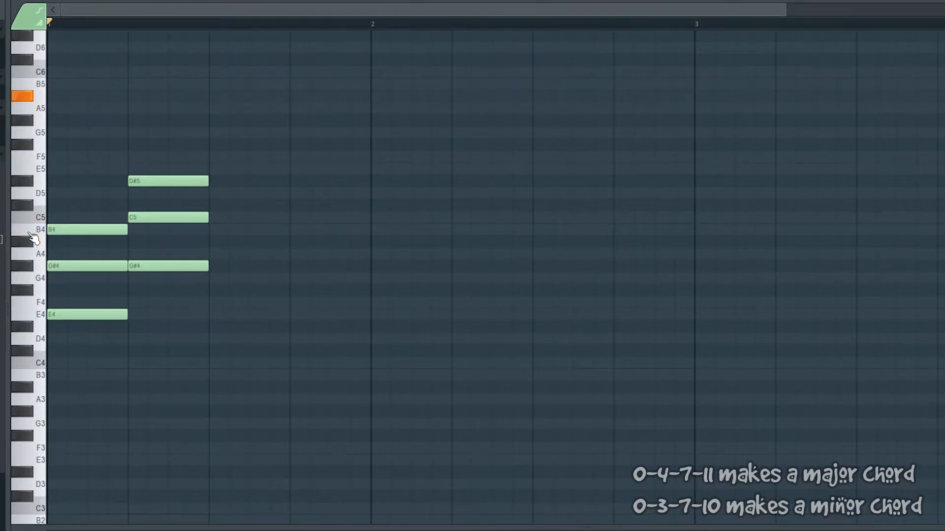
key(q)
key(t)
key(q)
key(t)
key(i)
key(7)
key(q)
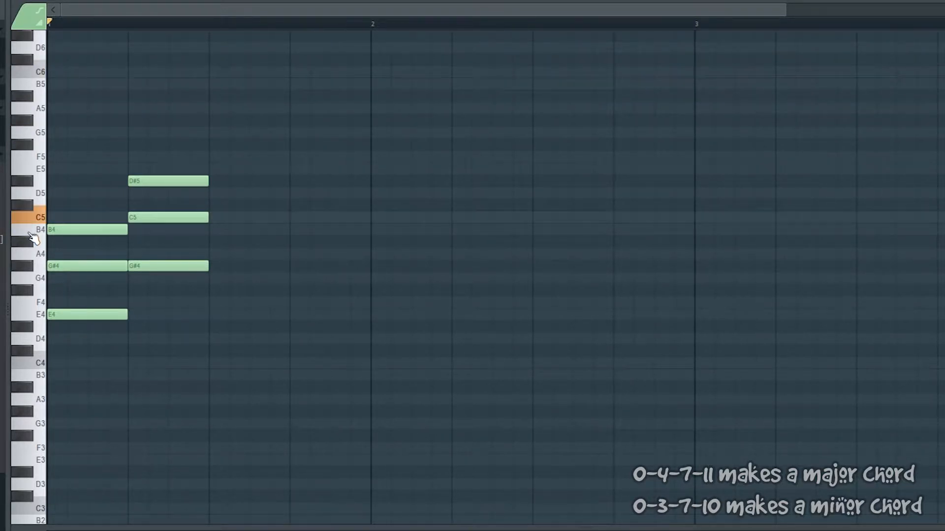
Step: Delete G#4 and E4 from the first chord and raise its remaining note to C5
right_click(81, 265)
right_click(82, 315)
drag(67, 230, 68, 219)
Step: Audition C6, D6, B5, A5 and G5 live against C5 to choose the second note
key(i)
key(q)
key(o)
key(q)
key(u)
key(q)
key(y)
key(q)
key(t)
Step: Delete G#4 and C5 from the second chord and raise its remaining note to G5
right_click(175, 266)
right_click(172, 218)
drag(170, 182, 168, 130)
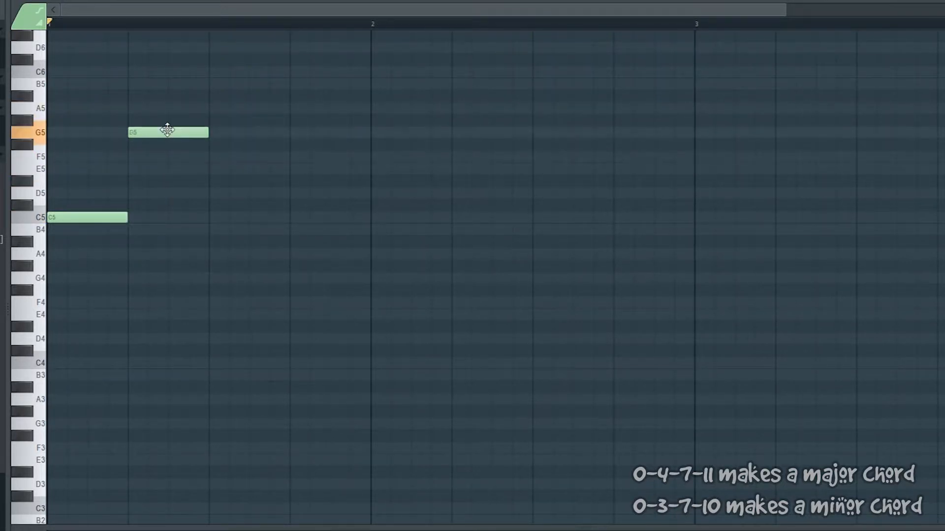
Step: Audition C#6, D6, A#5, D#6, C6 and G#5 live to choose the notes that follow G5
key(9)
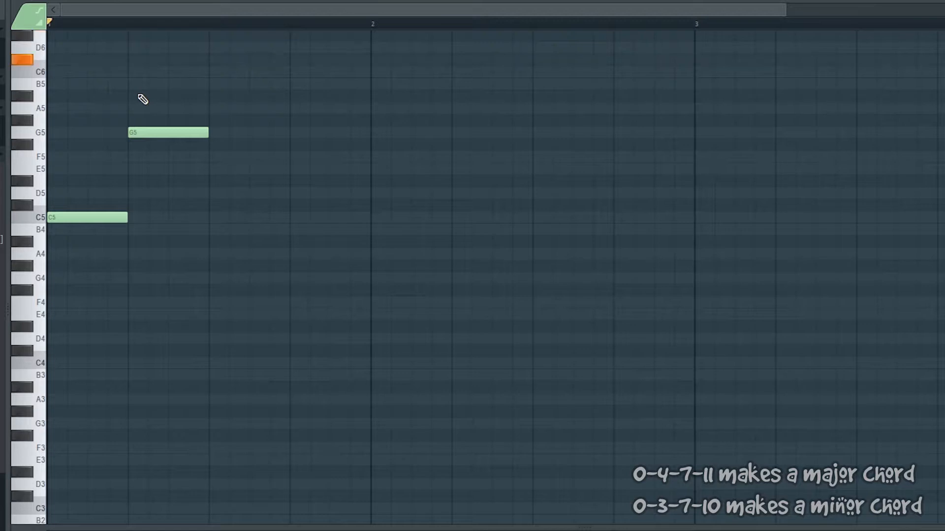
key(o)
key(o)
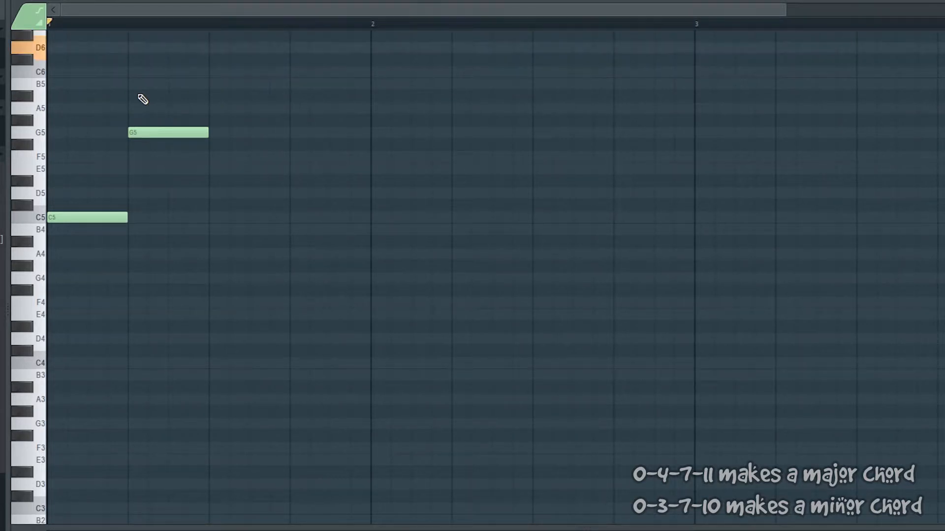
key(7)
key(o)
key(7)
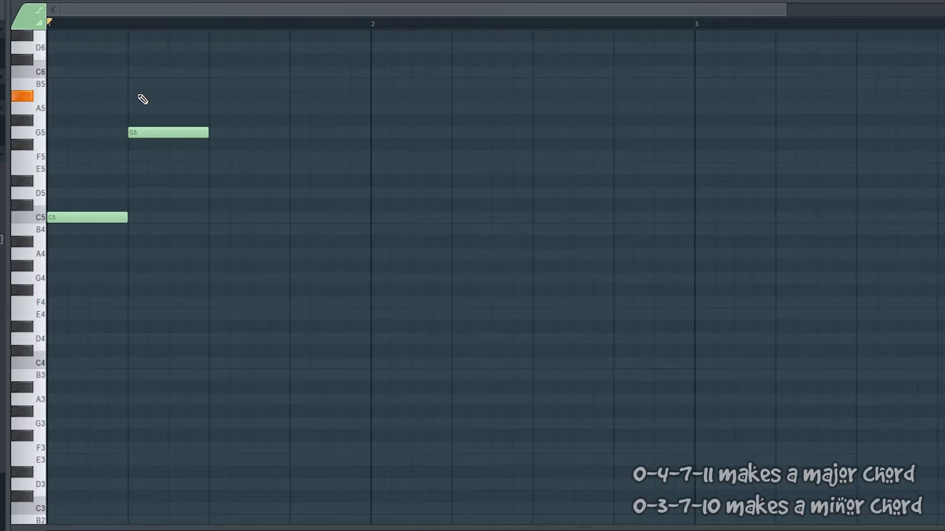
key(o)
key(o)
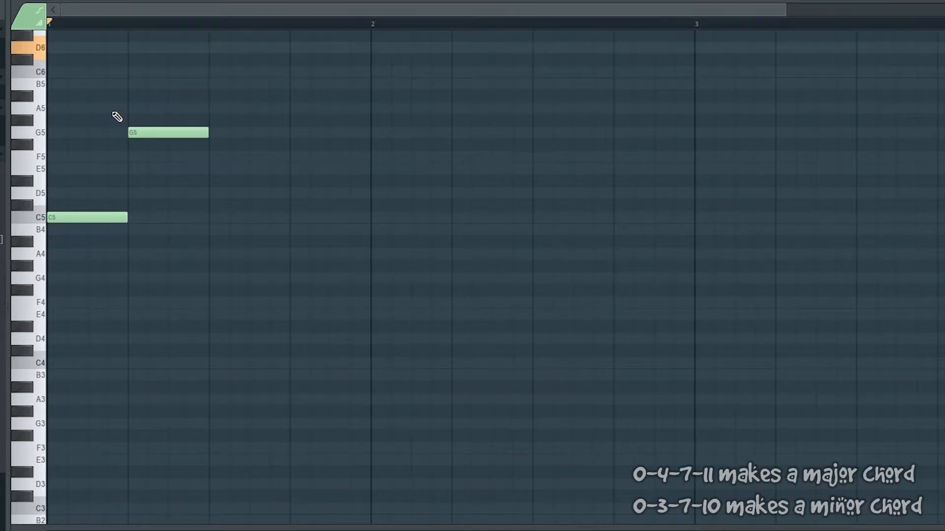
key(o)
key(7)
key(0)
key(o)
key(i)
key(o)
key(6)
key(i)
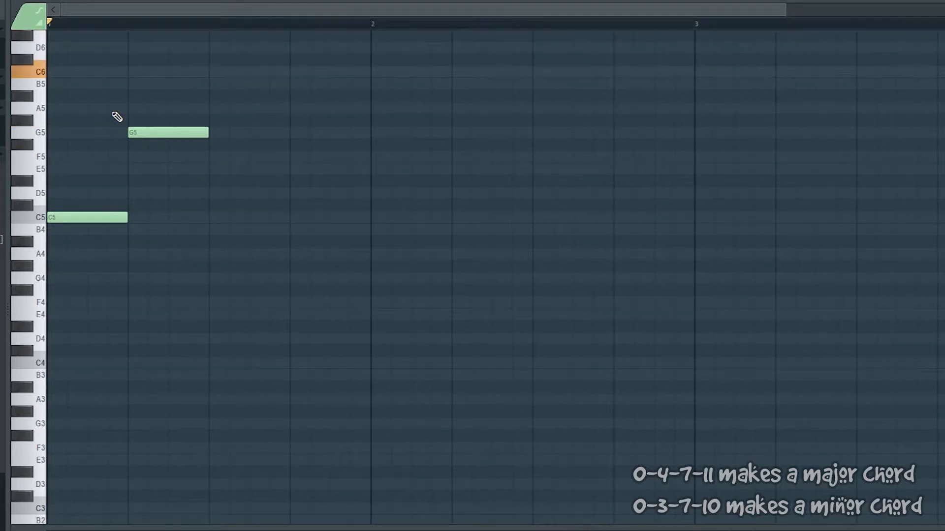
key(i)
key(o)
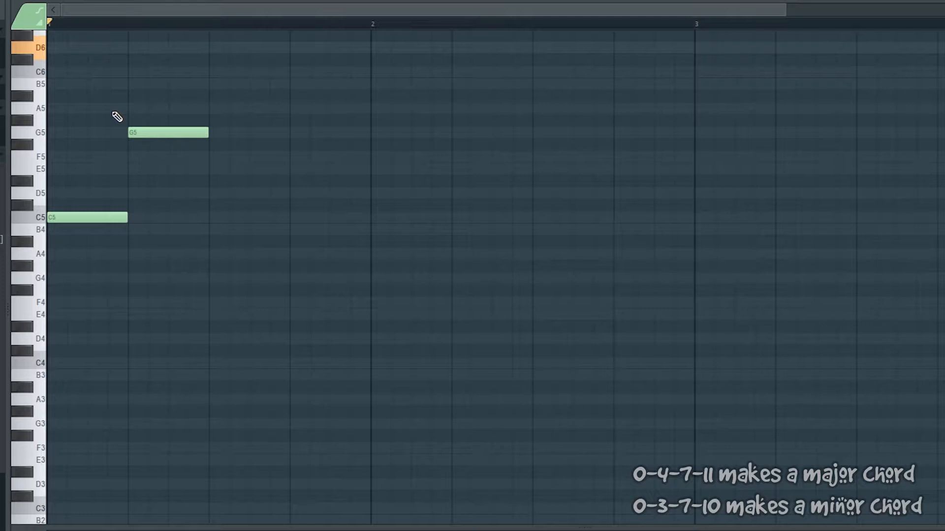
key(6)
key(0)
key(o)
key(i)
key(i)
Step: Add one-beat D6 and C#6 notes on the third and fourth beats and play the melody
click(212, 47)
drag(299, 72, 305, 59)
key(space)
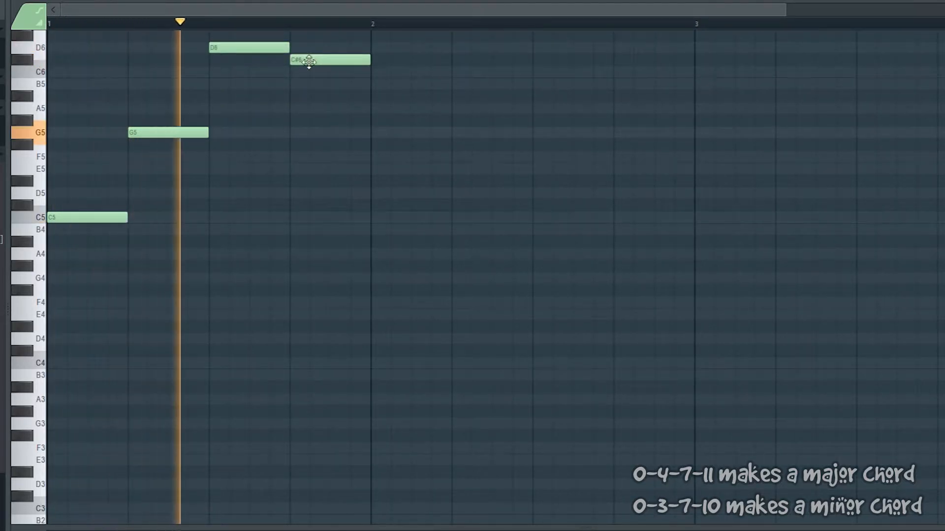
Step: Stop playback, add one-beat A4 and F4 notes under the C5 on beat one, and play the chord
key(space)
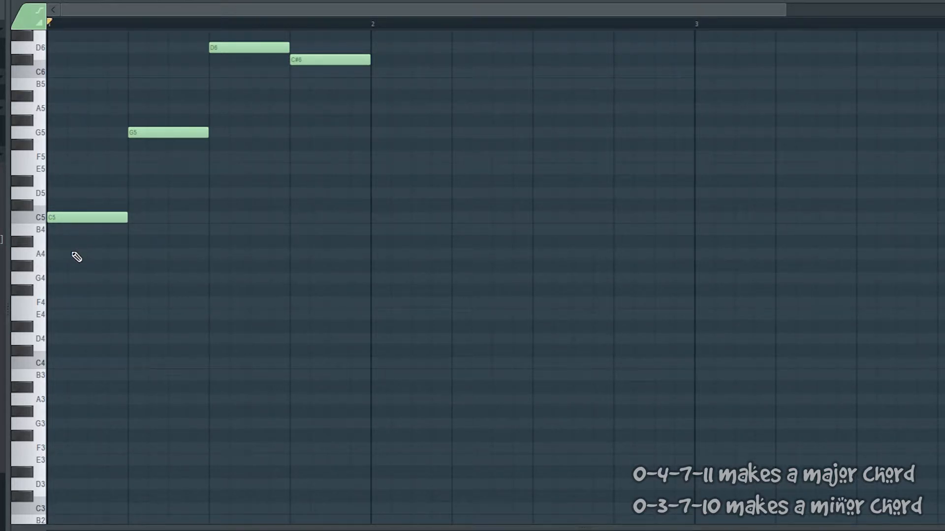
click(75, 254)
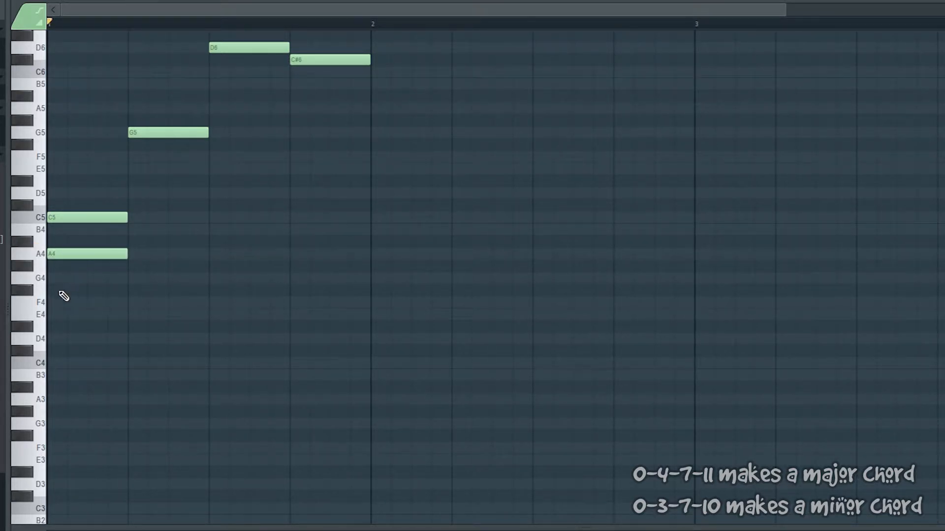
click(56, 292)
drag(54, 302, 76, 236)
key(space)
key(space)
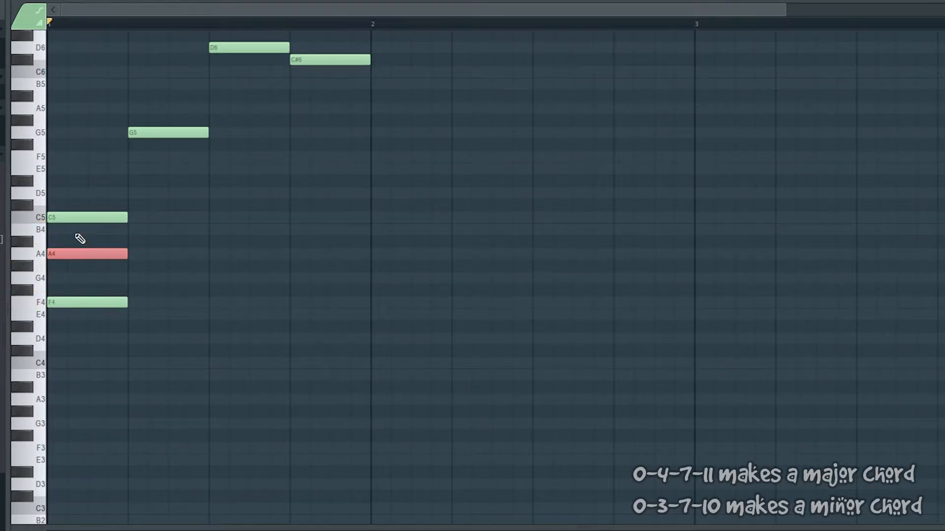
Step: Lower the first chord's middle note to G#4 to make it minor and play it
key(shift+Down)
key(space)
key(space)
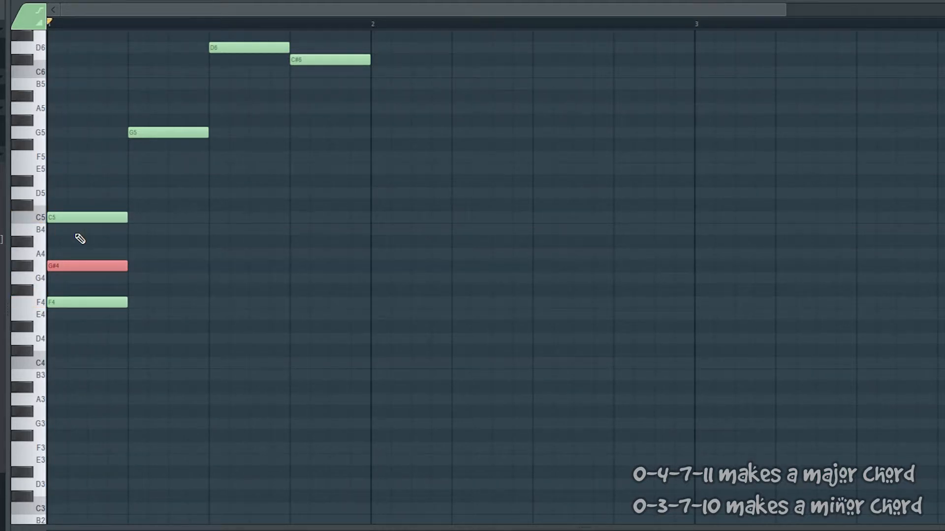
Step: Duplicate F4 and G#4 to the second beat, raise them to C5 and D#5 under G5, and play both chords
drag(86, 347, 84, 254)
key(ctrl+b)
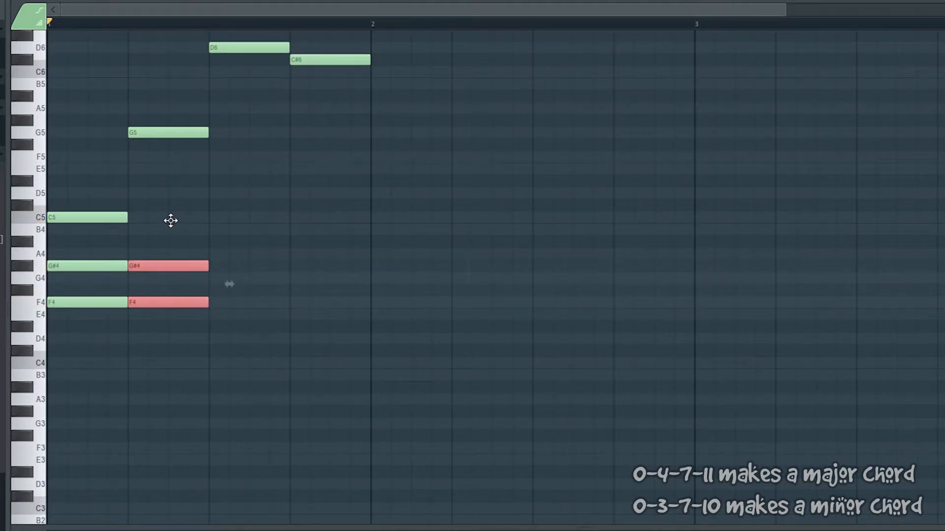
key(shift+Up)
key(shift+Up)
key(shift+Up)
key(shift+Up)
key(shift+Up)
key(shift+Up)
key(shift+Up)
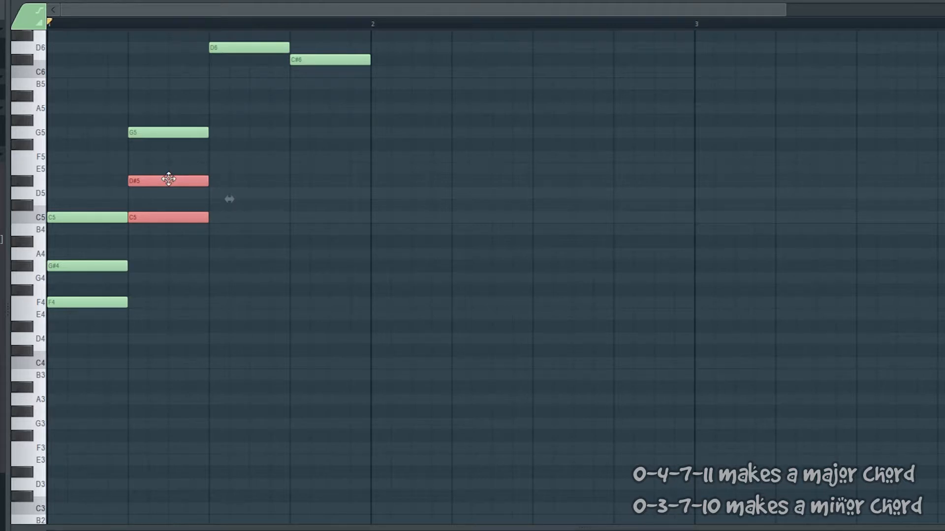
key(space)
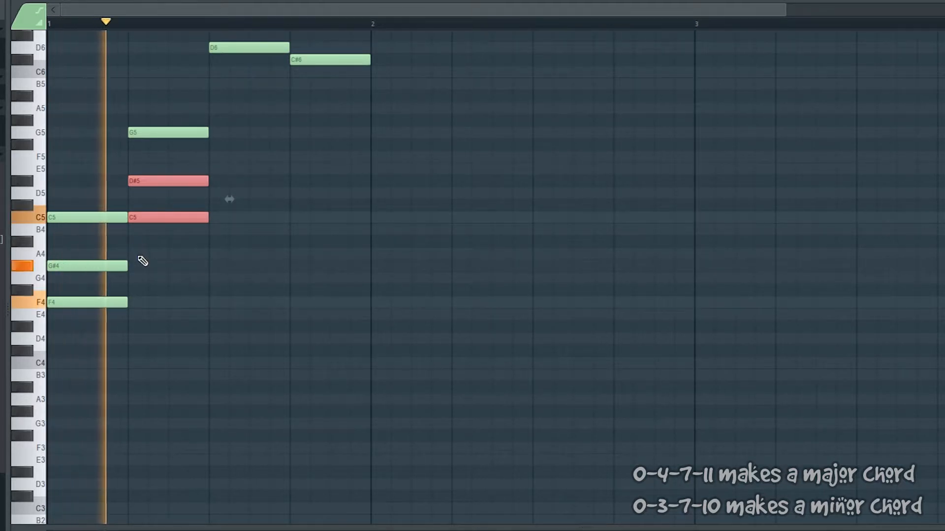
key(space)
Step: Duplicate C5 and D#5 to the third beat, raise them to G5 and A#5 under D6, and play the progression
key(ctrl+b)
key(shift+Up)
key(shift+Up)
key(shift+Up)
key(shift+Up)
key(shift+Up)
key(shift+Up)
key(shift+Up)
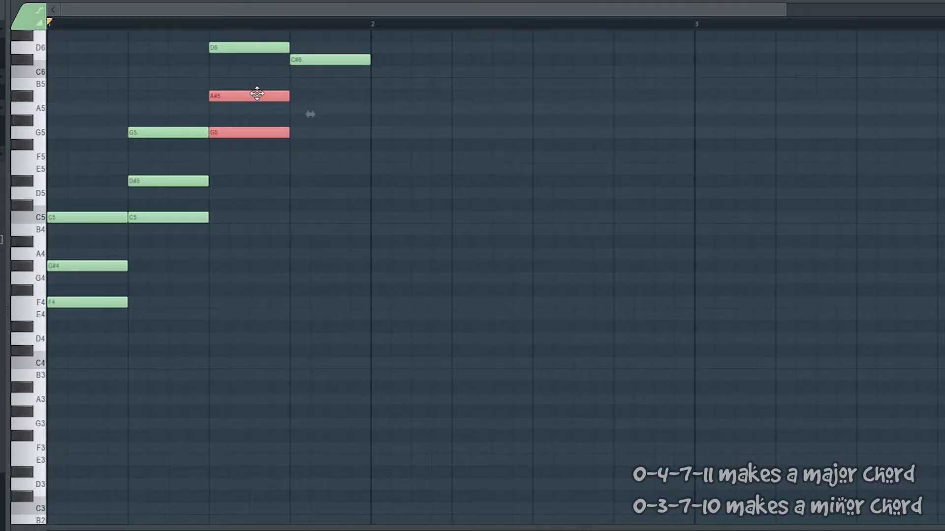
key(space)
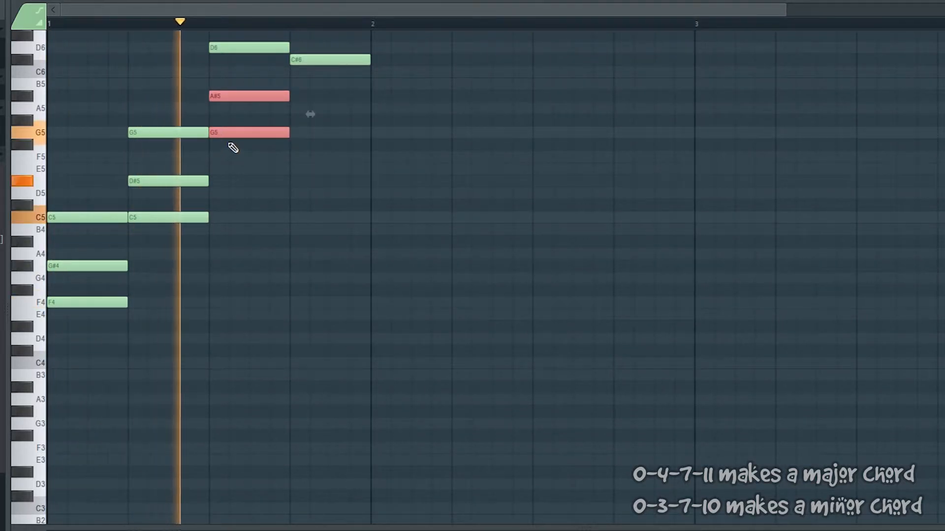
key(space)
Step: Duplicate G5 and A#5 to the fourth beat, set them to F#5 and A#5 under C#6 for a major chord, and play
key(ctrl+b)
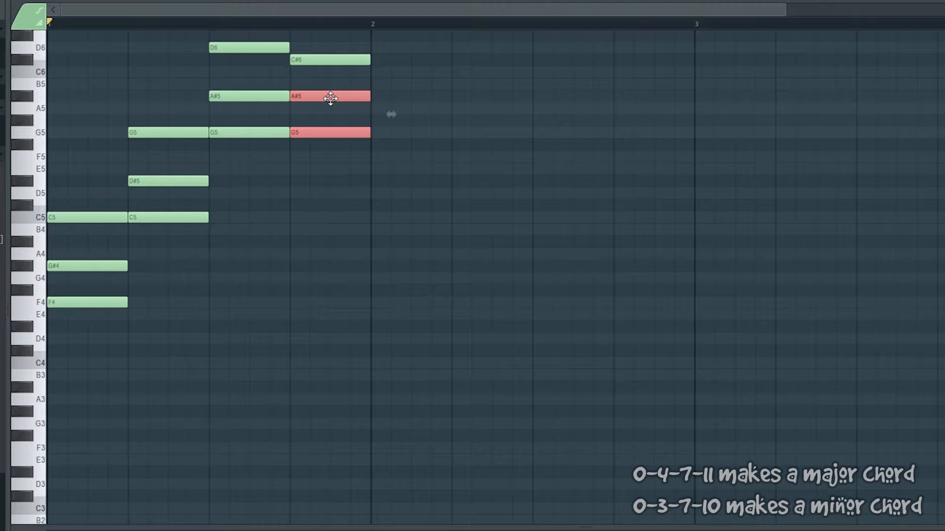
key(shift+Down)
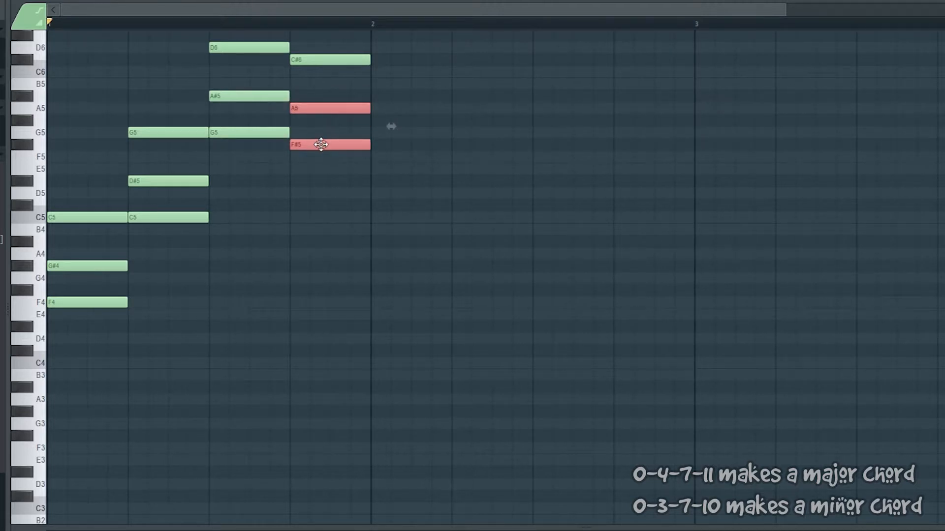
key(space)
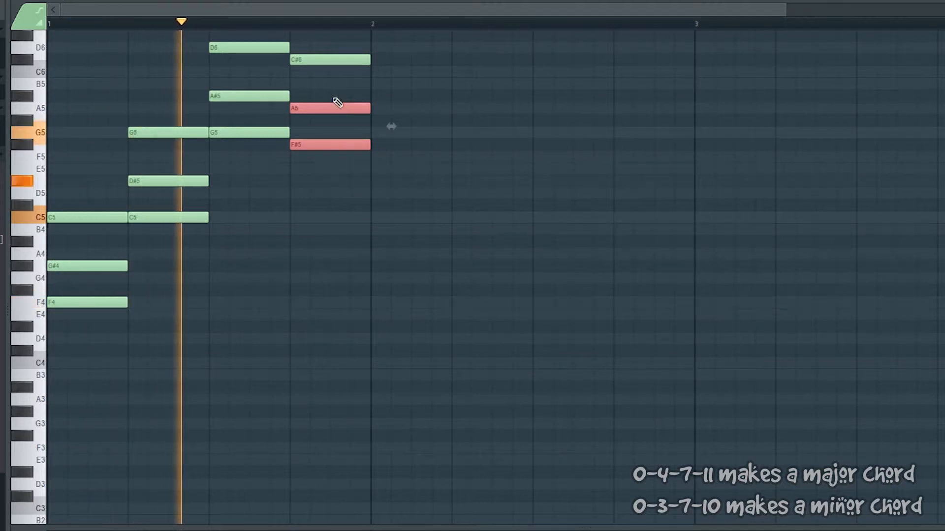
key(shift+Up)
drag(331, 101, 331, 97)
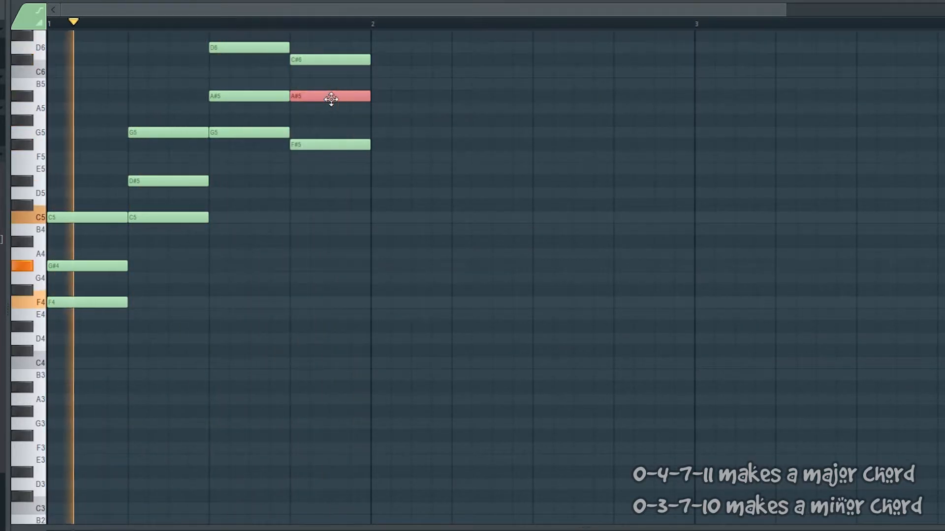
key(space)
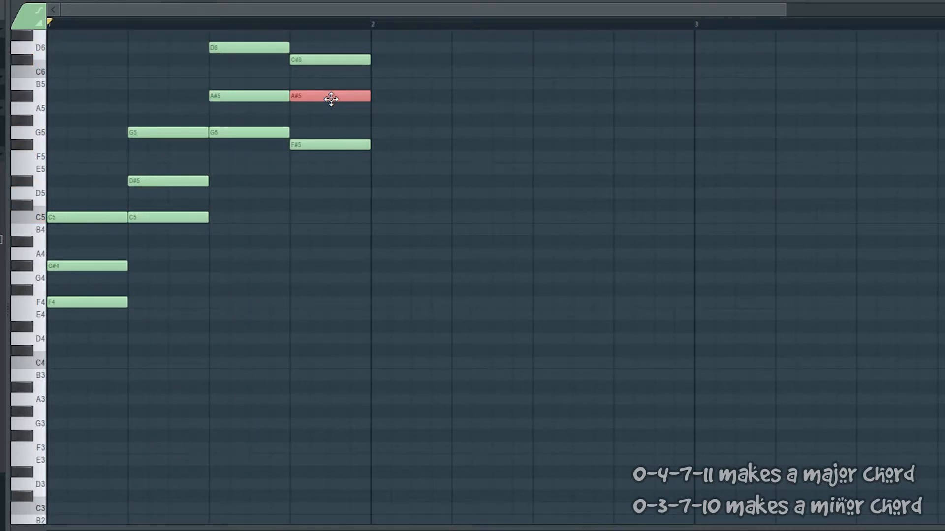
Step: Add a one-beat D#5 as the seventh on top of the first chord and play it
scroll(123, 264, up, 2)
drag(82, 416, 74, 310)
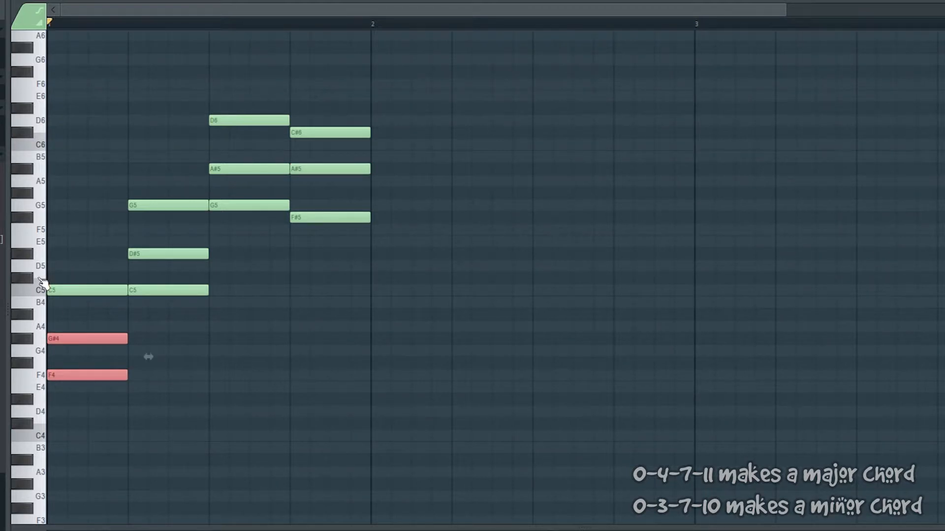
click(42, 289)
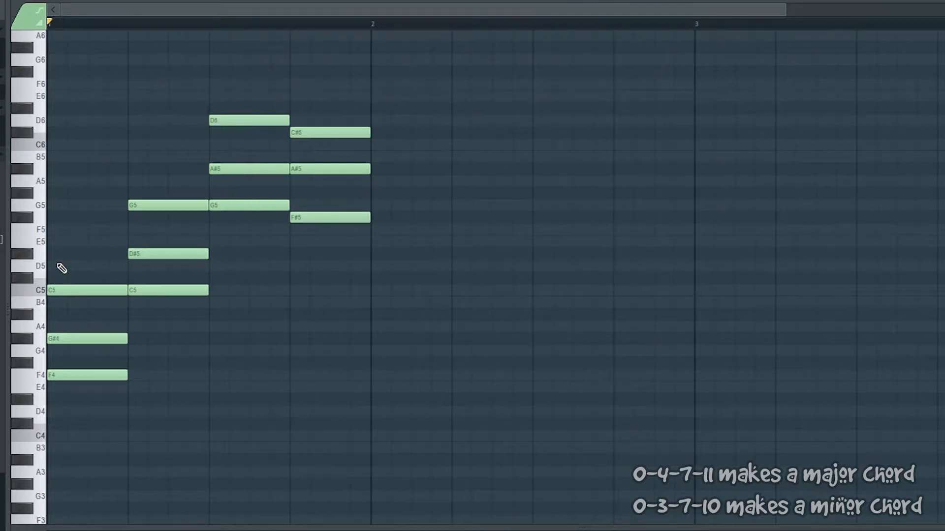
click(62, 254)
key(space)
key(space)
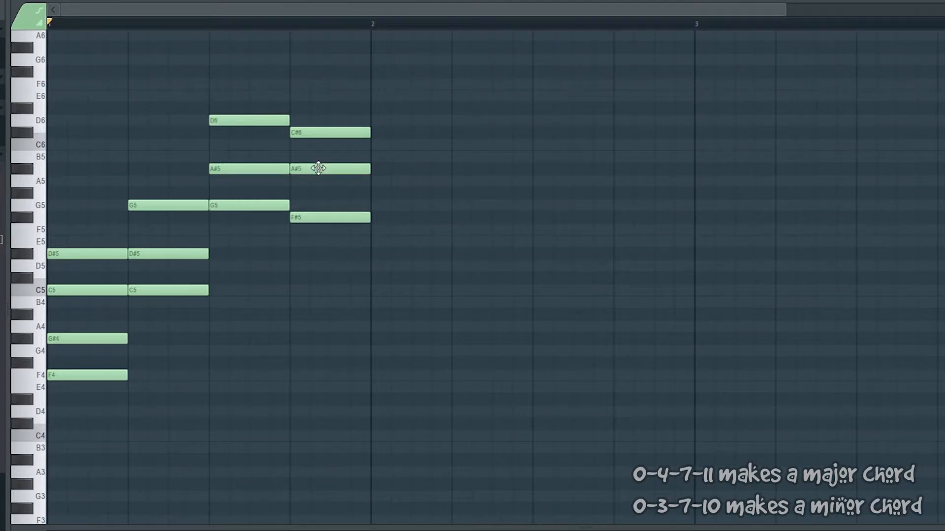
Step: Add a one-beat F6 as the seventh on top of the fourth chord and play the progression
scroll(311, 140, up, 2)
scroll(311, 136, up, 2)
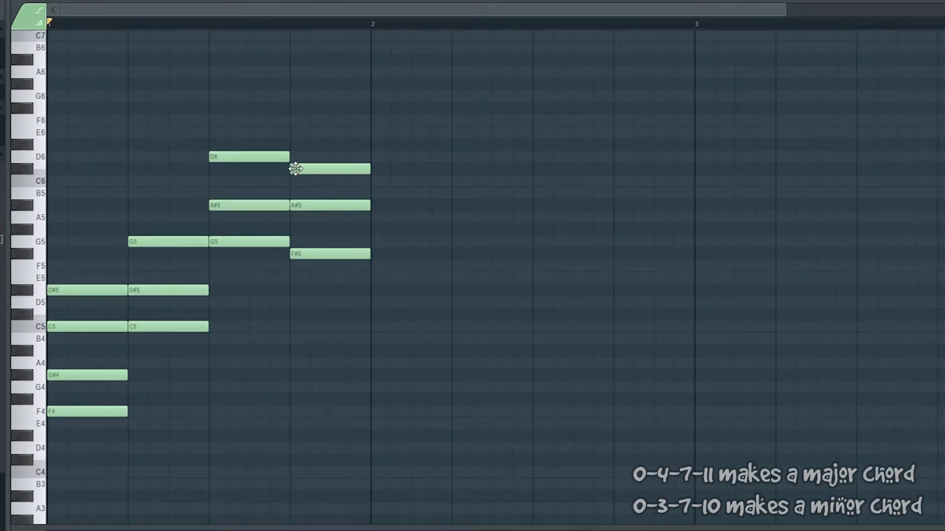
click(298, 120)
key(space)
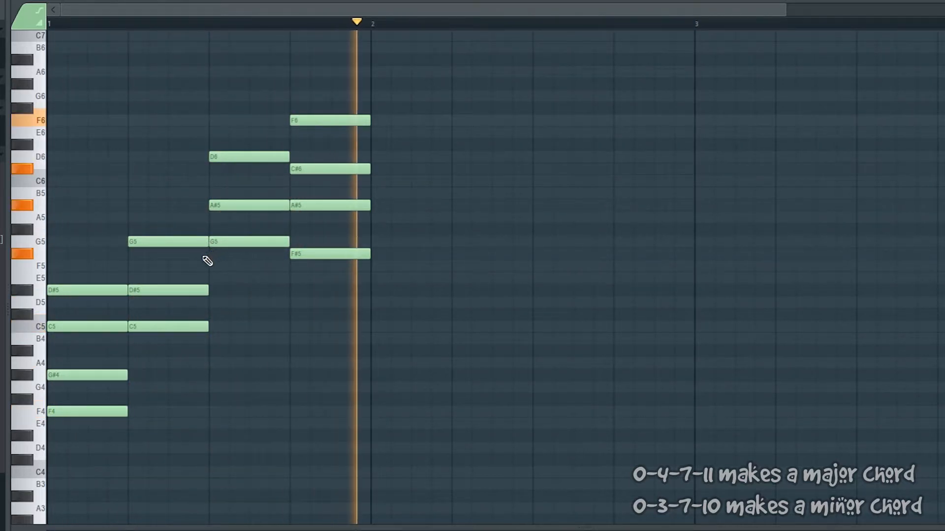
key(space)
Step: Add A#5 to the second chord and F6 to the third chord, and play all four seventh chords
mouse_move(148, 291)
mouse_down()
mouse_move(148, 189)
mouse_move(149, 208)
mouse_move(260, 158)
mouse_move(192, 196)
mouse_move(209, 193)
mouse_move(251, 138)
mouse_move(236, 116)
mouse_up()
right_click(186, 216)
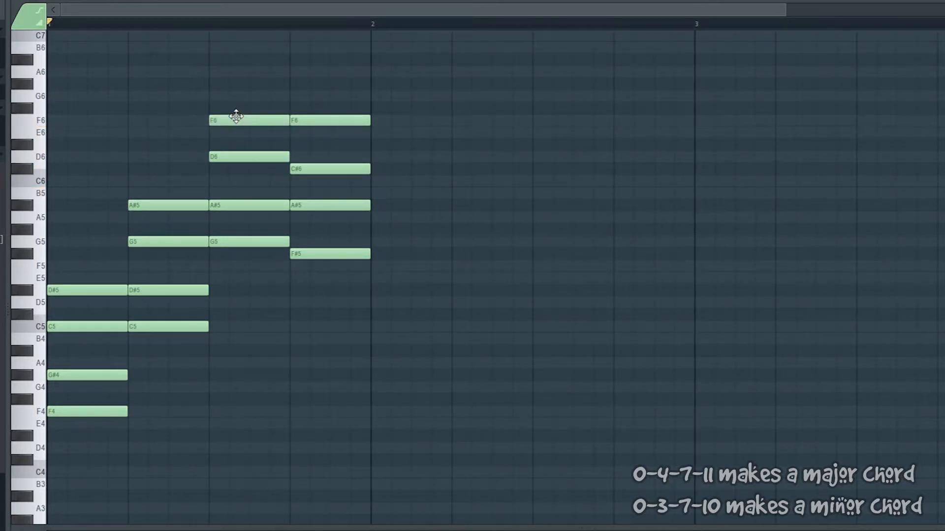
key(space)
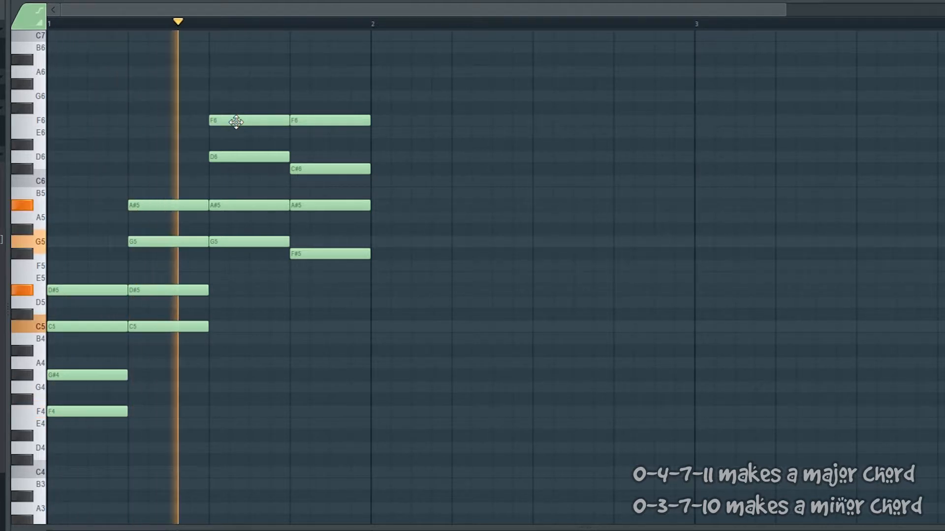
key(space)
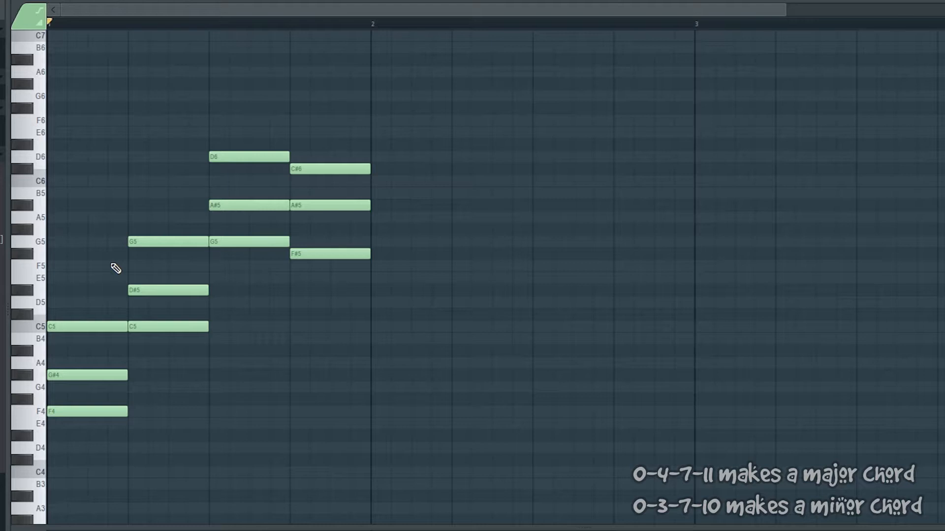
Step: Set snapping to 1/4 step and try to select bar 3 on the timeline
drag(210, 13, 464, 2)
click(52, 6)
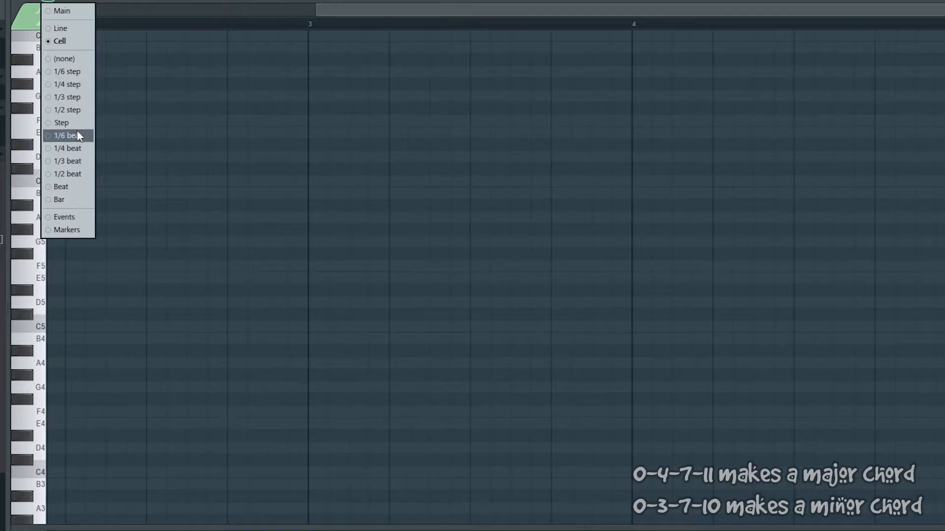
click(80, 87)
drag(314, 28, 639, 31)
key(space)
Step: Select bar 3 on the timeline with snapping set to Cell, and set snapping to 1/4 step
click(51, 2)
click(60, 42)
drag(311, 22, 633, 37)
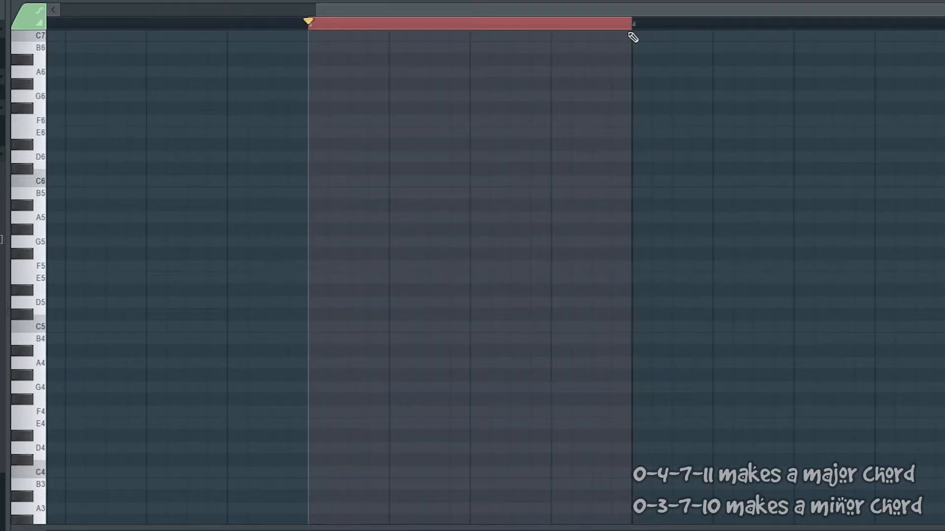
click(58, 4)
click(61, 87)
Step: Place one-beat A4, B4, D5, F5 and A5 notes at the start of bar 3, align their starts, and play the chord
click(312, 364)
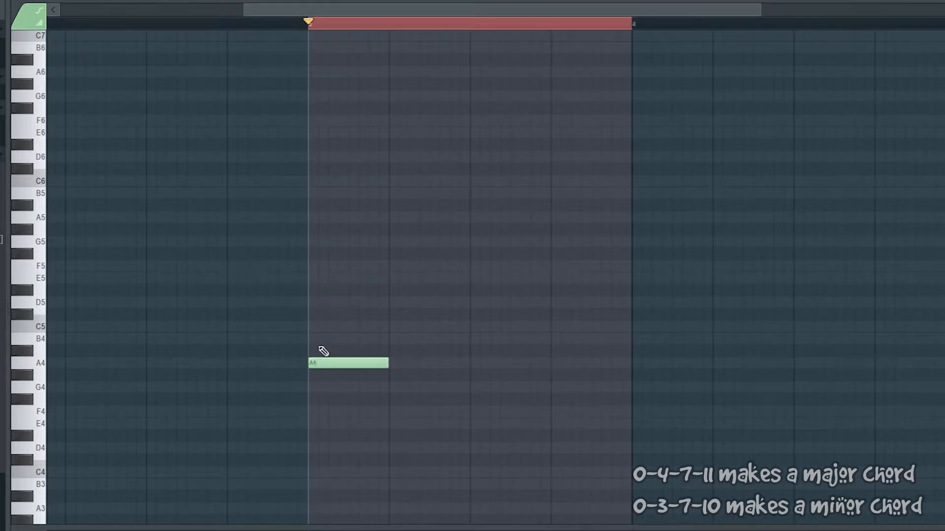
click(321, 338)
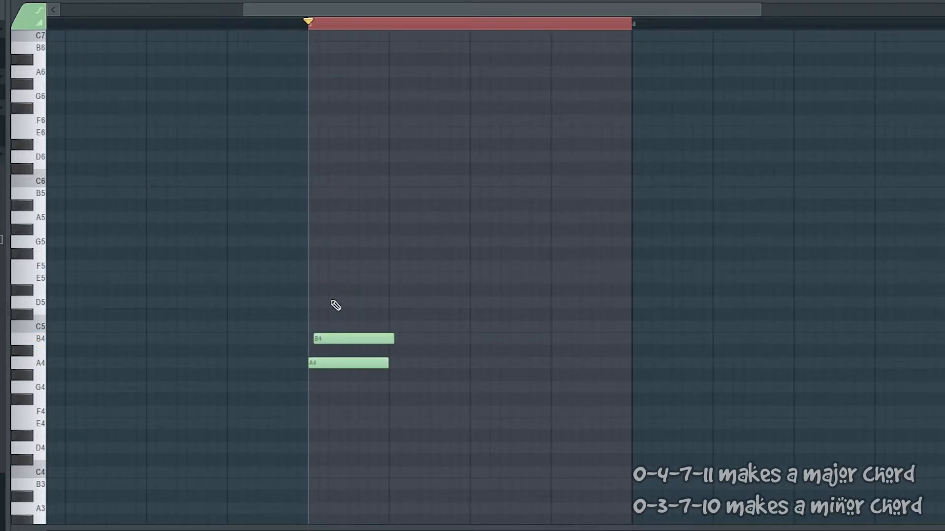
click(324, 302)
drag(323, 299, 320, 299)
drag(336, 338, 333, 343)
drag(333, 302, 323, 302)
drag(316, 266, 305, 265)
drag(317, 218, 306, 217)
key(space)
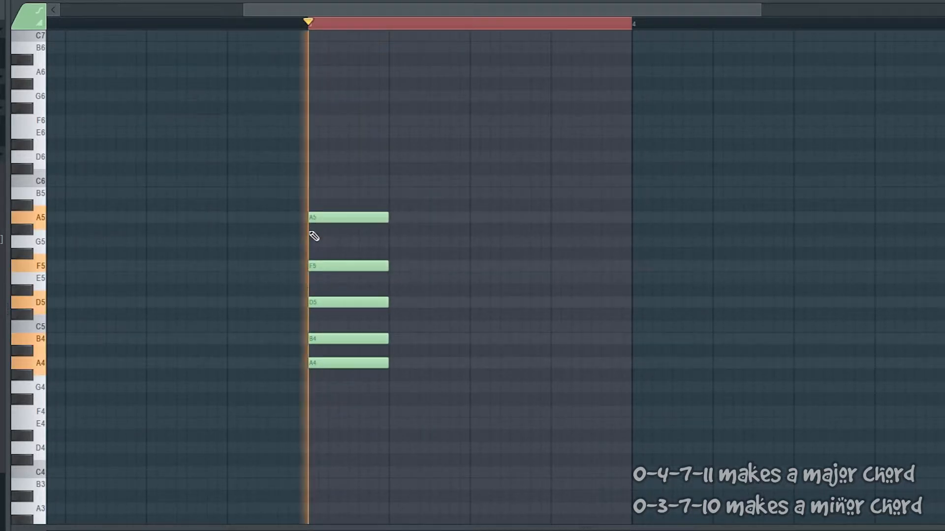
key(space)
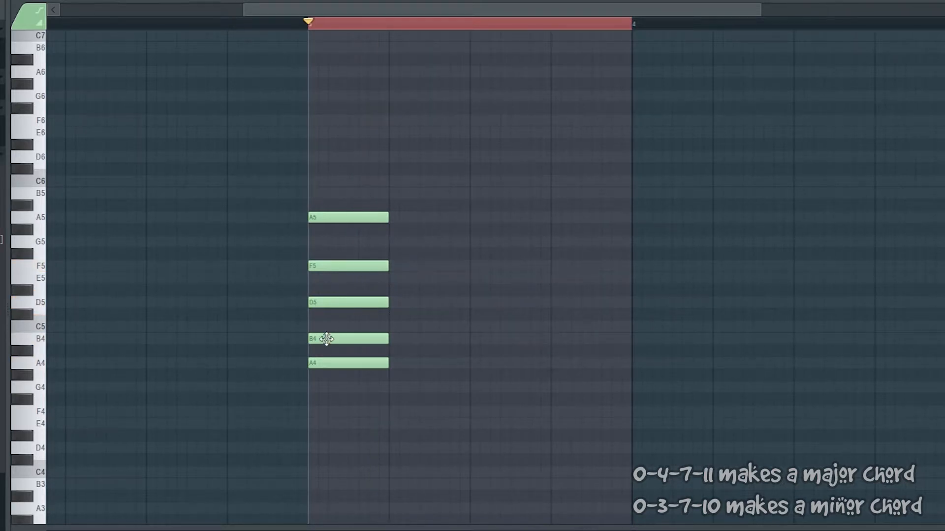
Step: Change the bar 3 chord to A4, C5, E5, G5 and B5, removing F5, and play it
drag(327, 336, 330, 276)
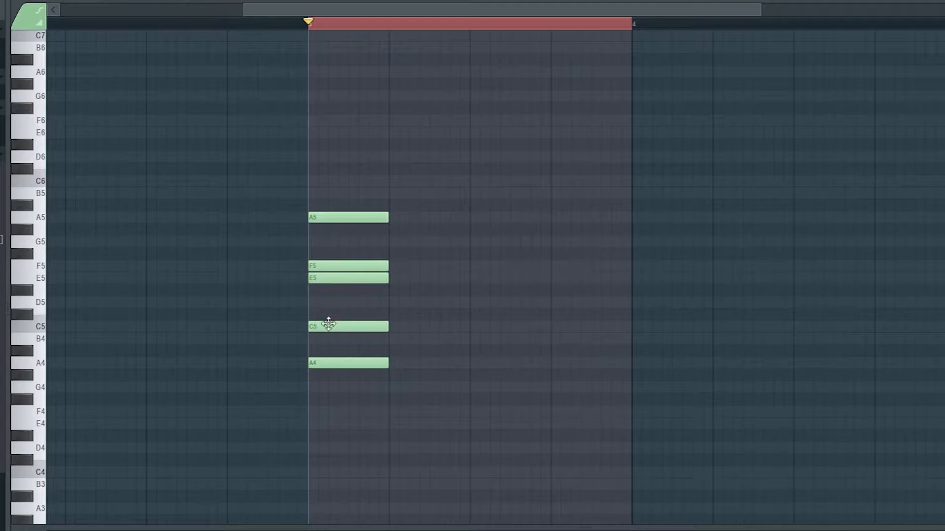
right_click(341, 266)
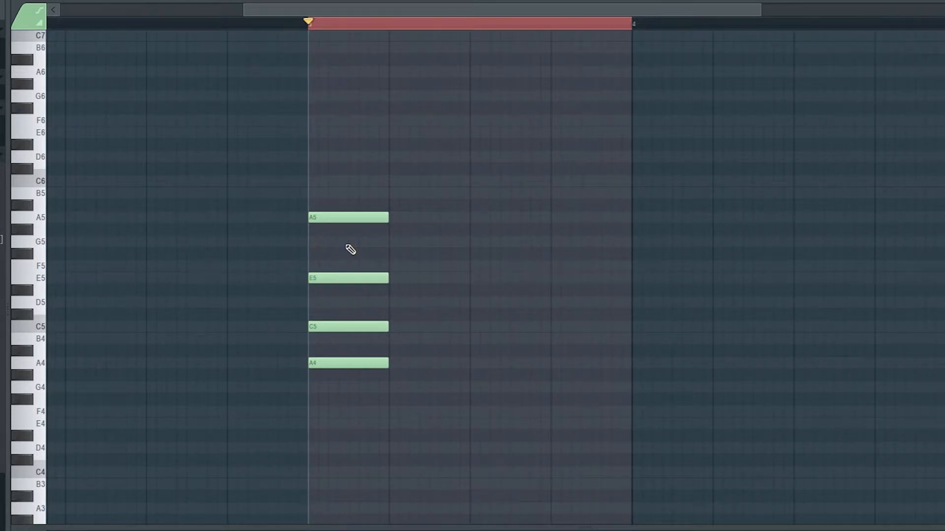
click(315, 362)
click(311, 241)
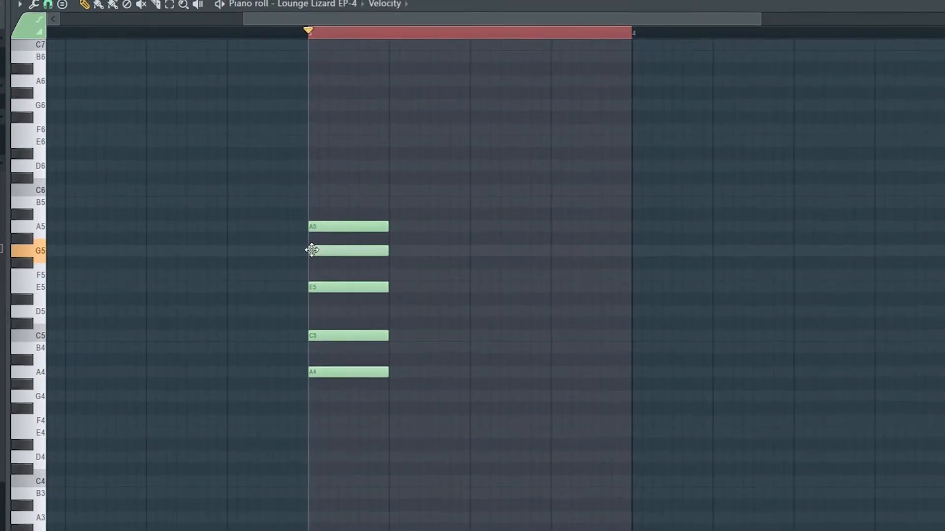
drag(313, 226, 311, 202)
key(space)
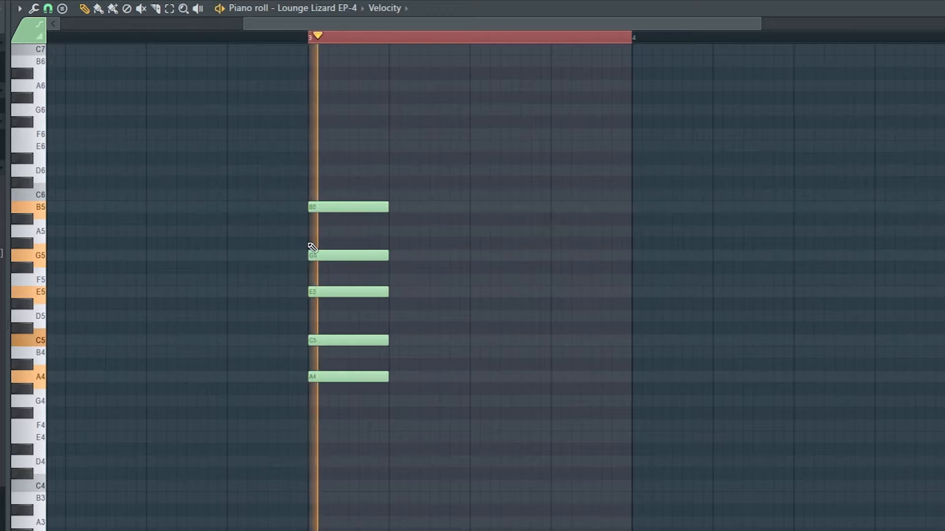
key(space)
Step: Lower the bar 3 chord by an octave, play it, and raise it back by an octave
key(ctrl+Down)
key(space)
key(space)
key(ctrl+Up)
Step: Cut diagonally through the beginnings of the chord's notes with the Slice tool so they start staggered from A4 up to B5
click(155, 9)
mouse_move(319, 154)
mouse_down()
mouse_move(308, 251)
mouse_move(312, 427)
mouse_up()
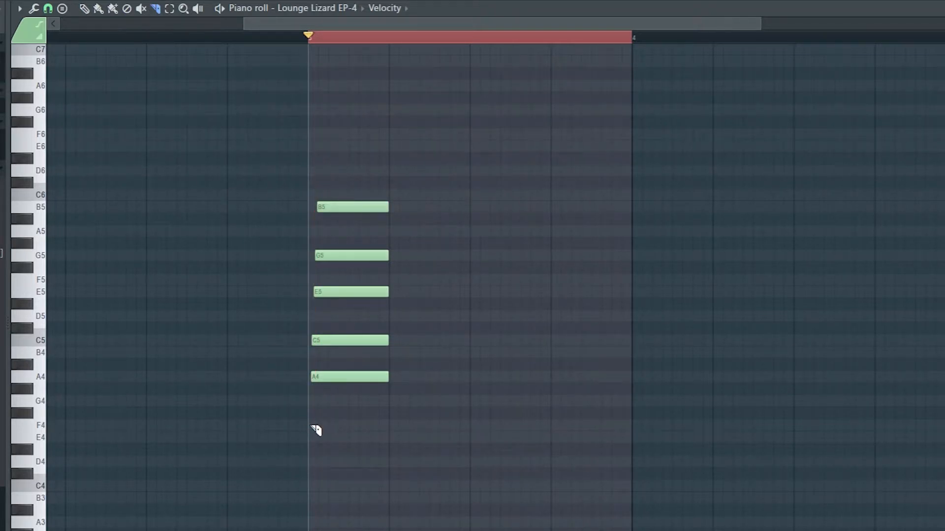
Step: Try diagonal cuts across the chord's note ends, undo them, and play the staggered chord
mouse_move(324, 397)
mouse_down()
mouse_move(400, 90)
mouse_move(399, 102)
mouse_up()
key(ctrl+z)
mouse_move(385, 396)
mouse_down()
mouse_move(348, 152)
mouse_move(389, 497)
mouse_up()
key(ctrl+z)
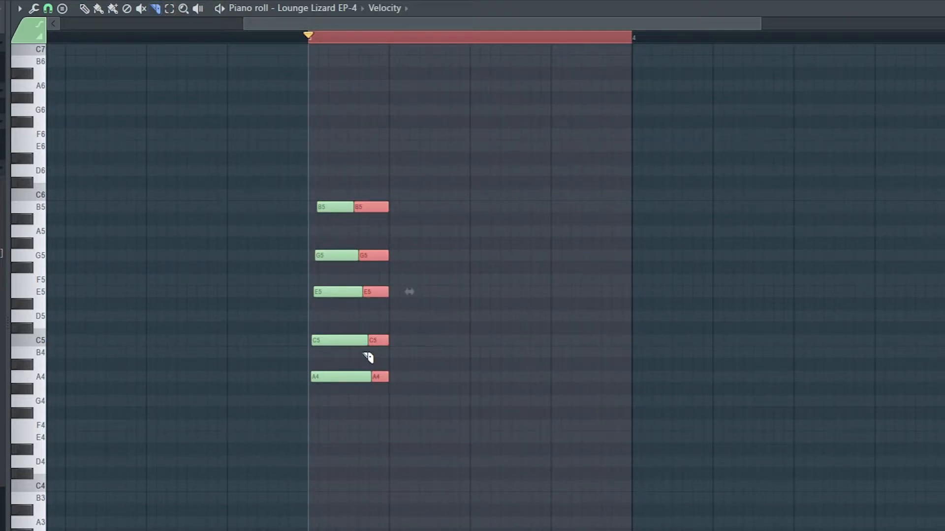
key(ctrl+z)
drag(356, 157, 334, 162)
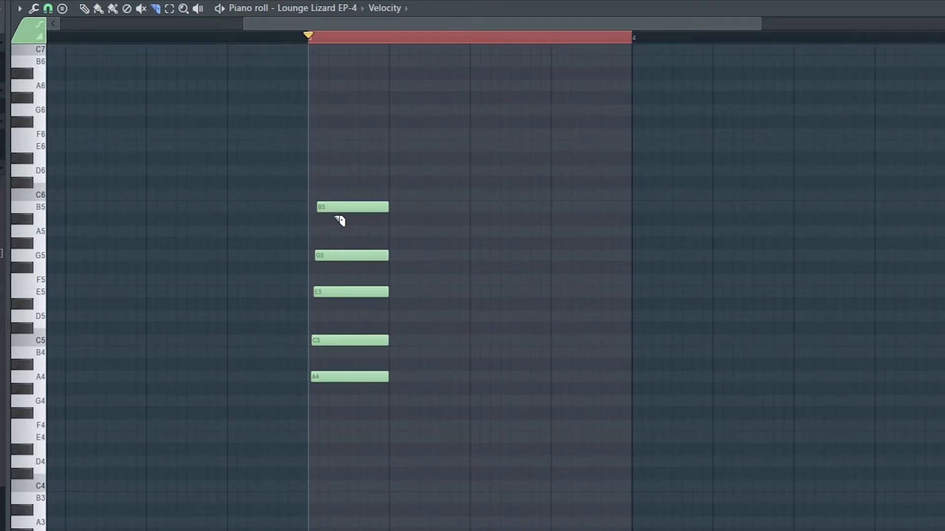
key(space)
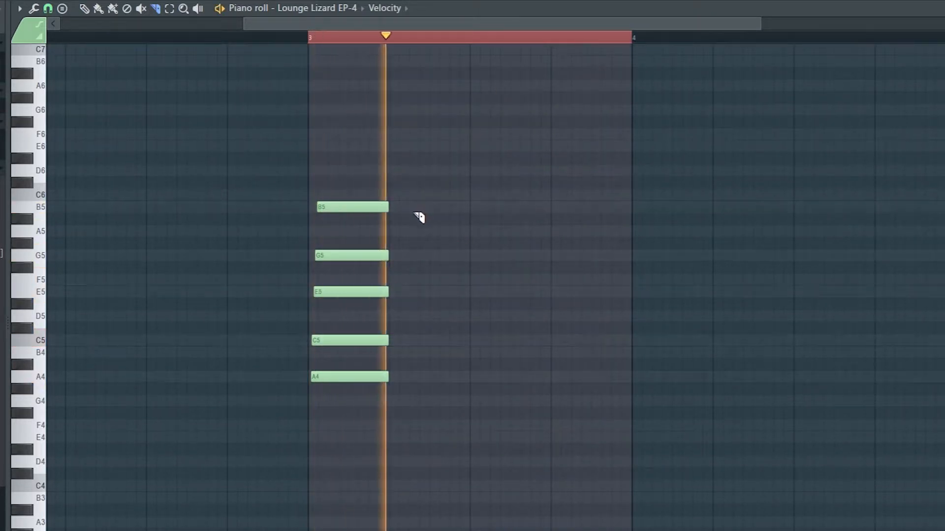
Step: Play the staggered chord, try a copy of it on the second beat of bar 3, and undo the copy
key(space)
key(space)
key(space)
click(90, 8)
mouse_move(345, 418)
mouse_down()
mouse_move(337, 203)
mouse_move(418, 204)
mouse_up()
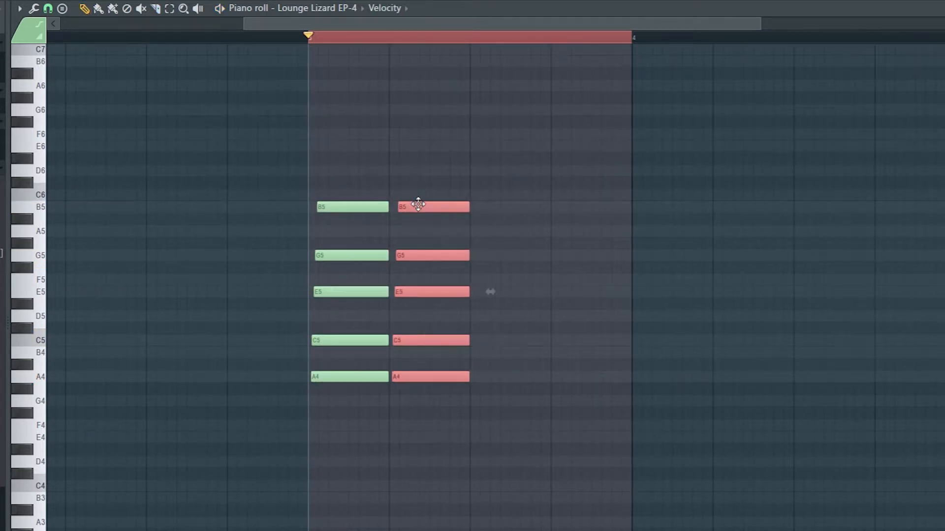
key(space)
key(space)
key(ctrl+z)
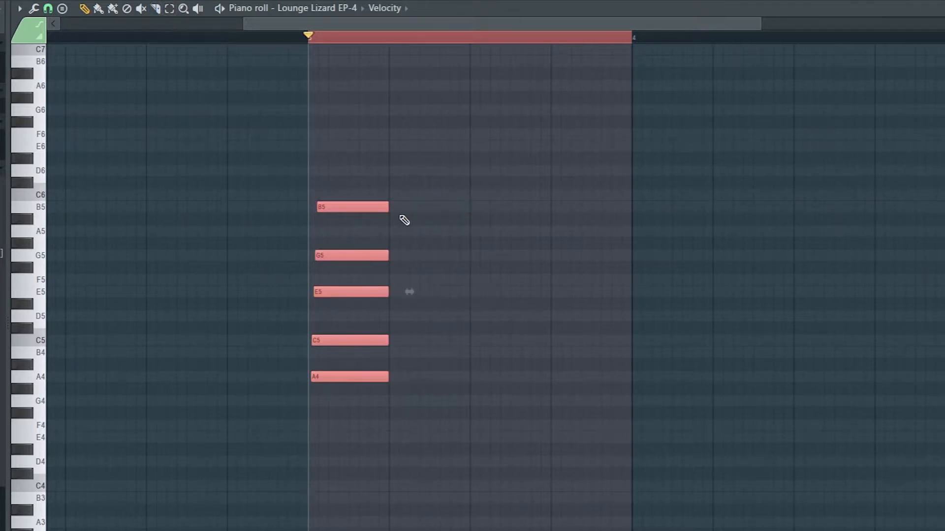
Step: Copy the staggered chord onto beat 2 and slice vertically through the copy's beginnings so all its notes start together
drag(344, 206, 424, 199)
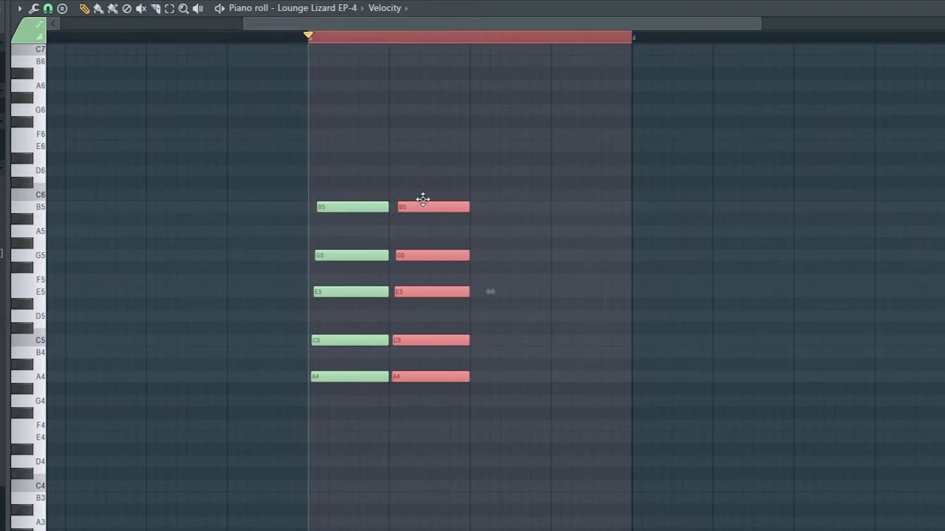
click(163, 9)
drag(412, 195, 415, 445)
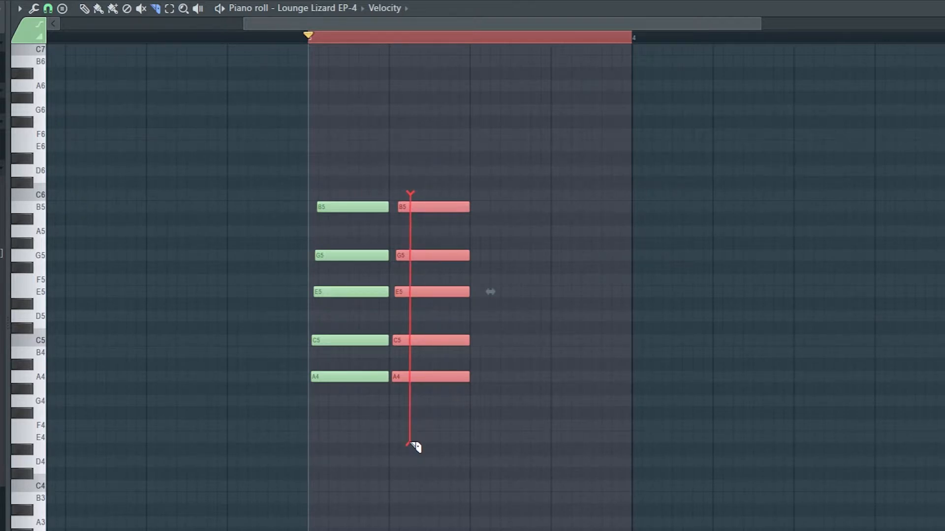
drag(415, 446, 415, 445)
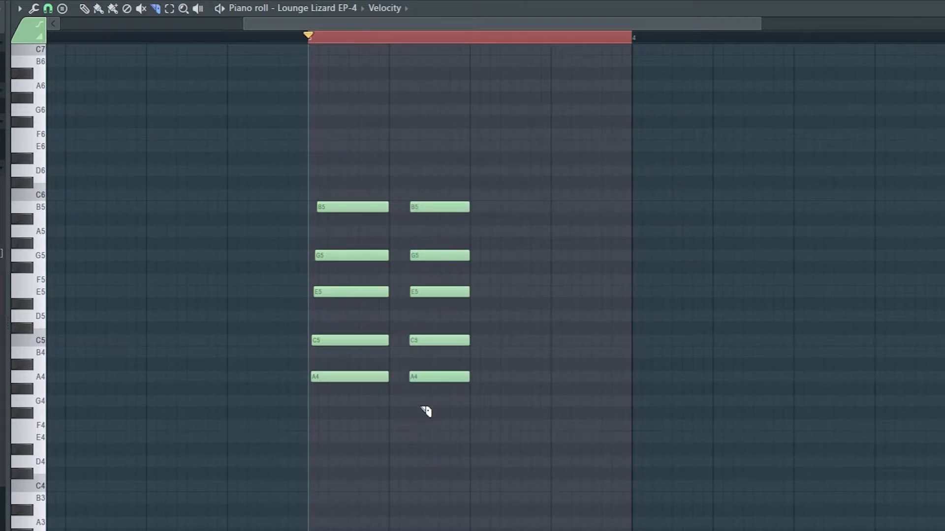
key(space)
Step: Move the straight-cut chord copy earlier so it starts where the first chord ends, and play both chords
key(space)
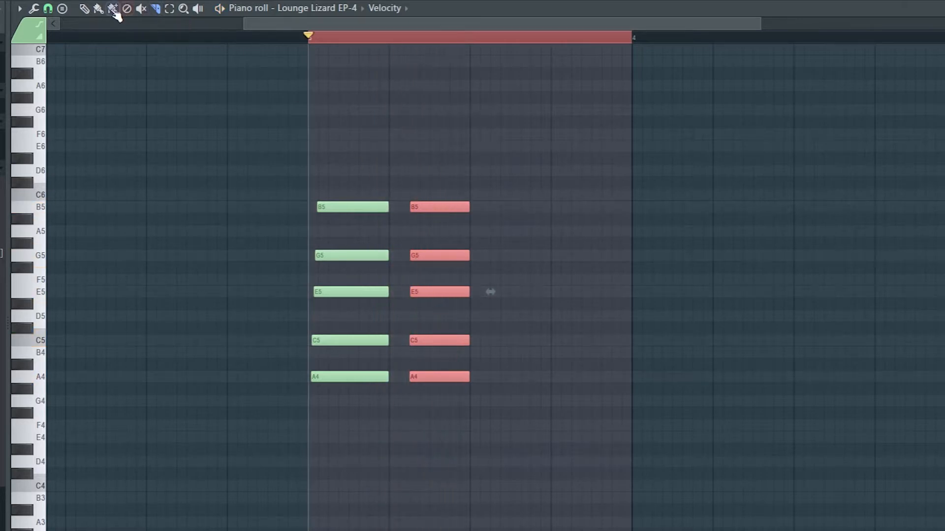
click(87, 10)
key(space)
key(space)
drag(446, 219, 425, 219)
key(space)
key(space)
Step: Copy the second chord two semitones lower as G4, A#4, D5, F5 and A5 directly after it, and play the sequence
drag(420, 206, 501, 231)
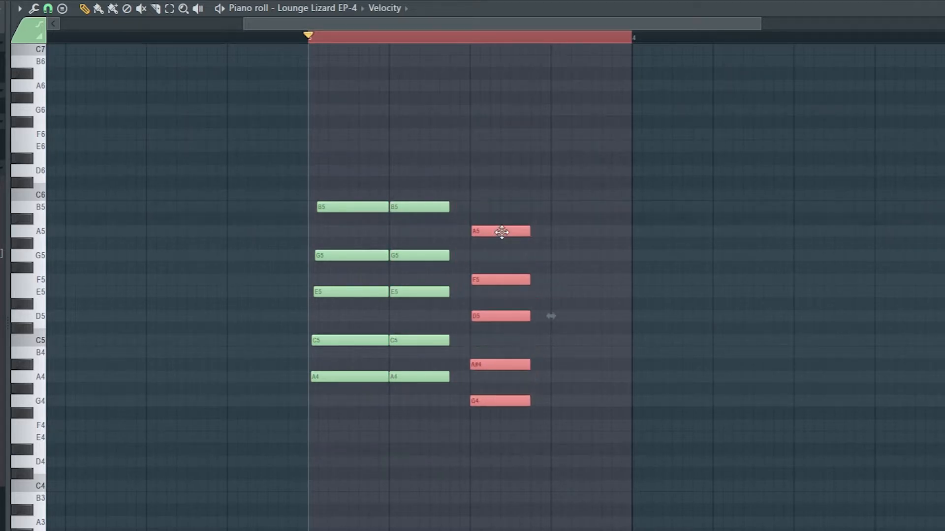
click(37, 212)
key(space)
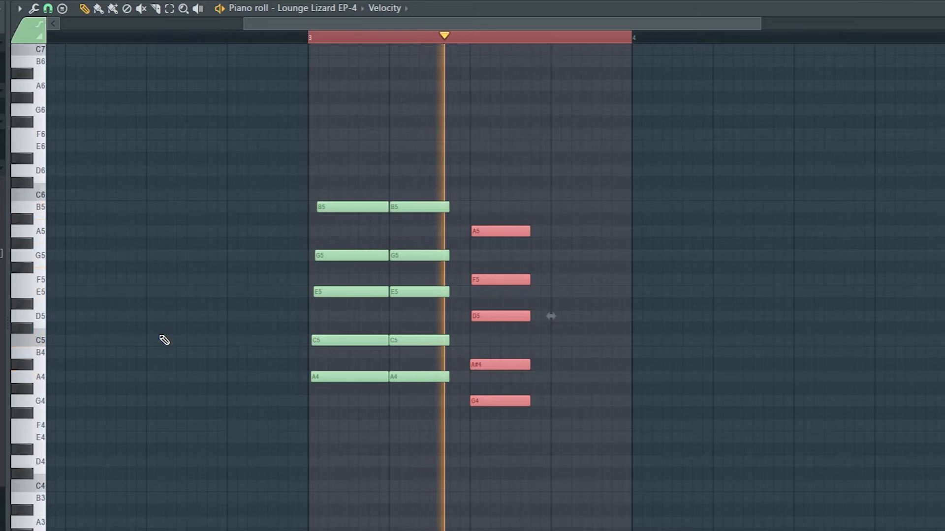
drag(497, 227, 479, 225)
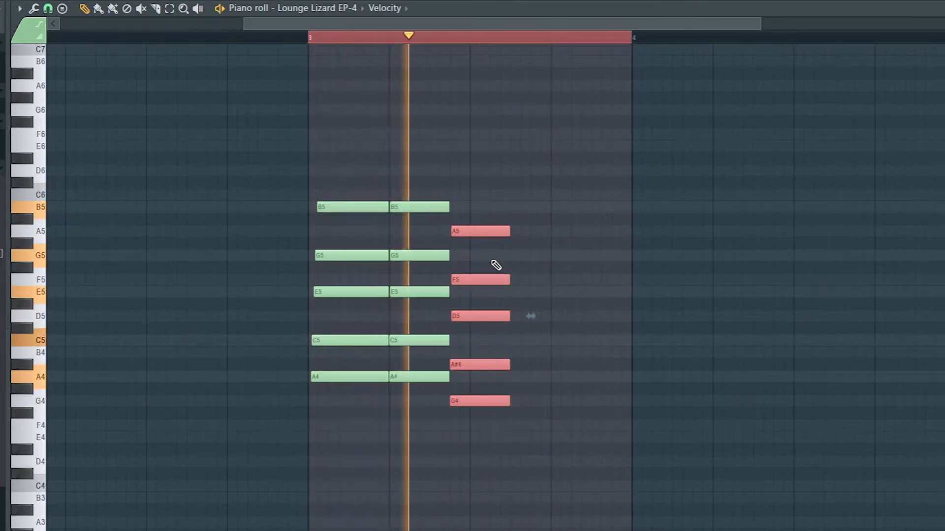
key(space)
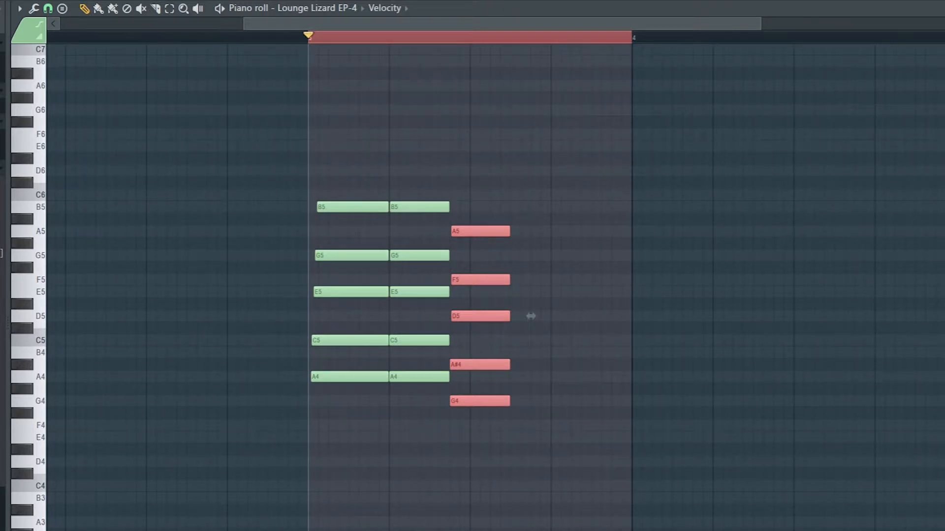
scroll(502, 116, down, 3)
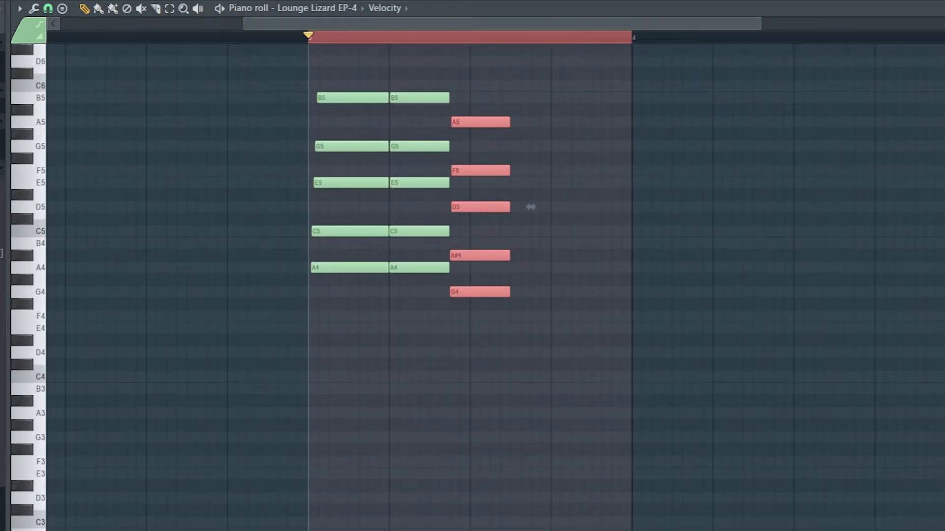
key(alt+Tab)
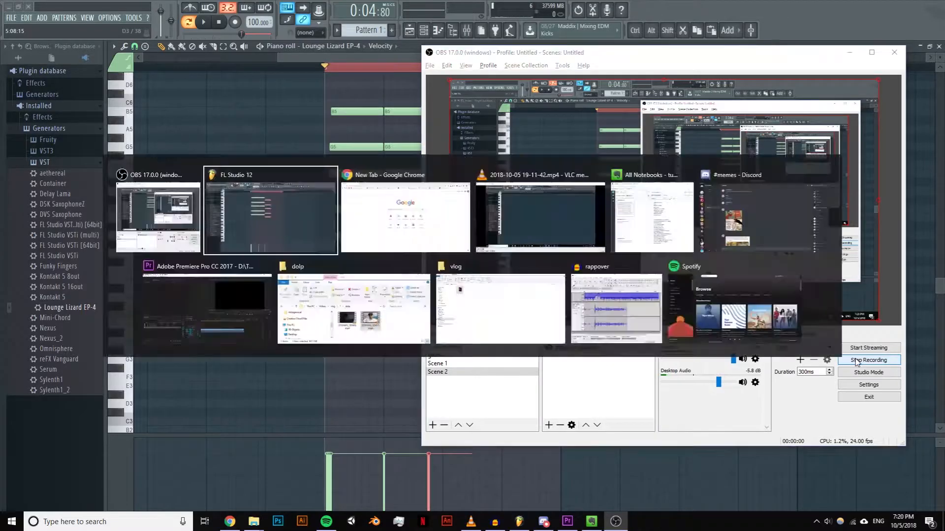
key(space)
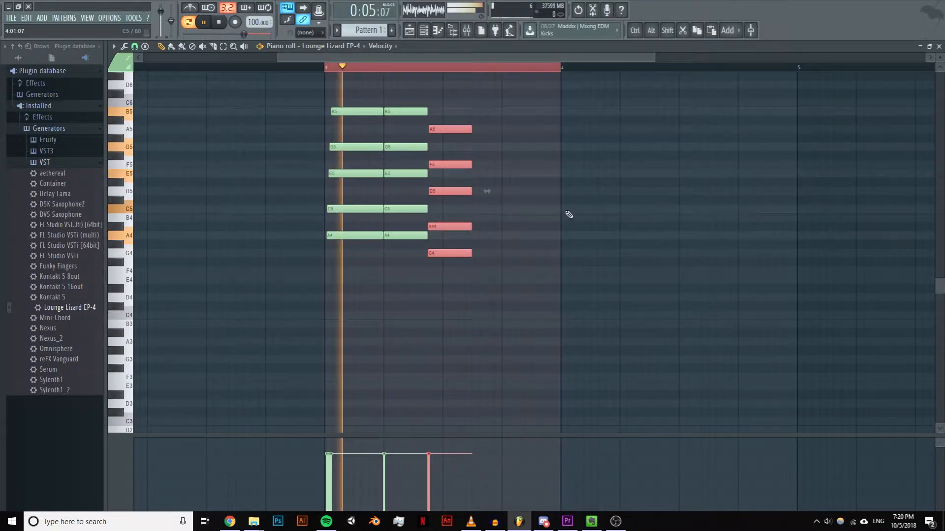
key(space)
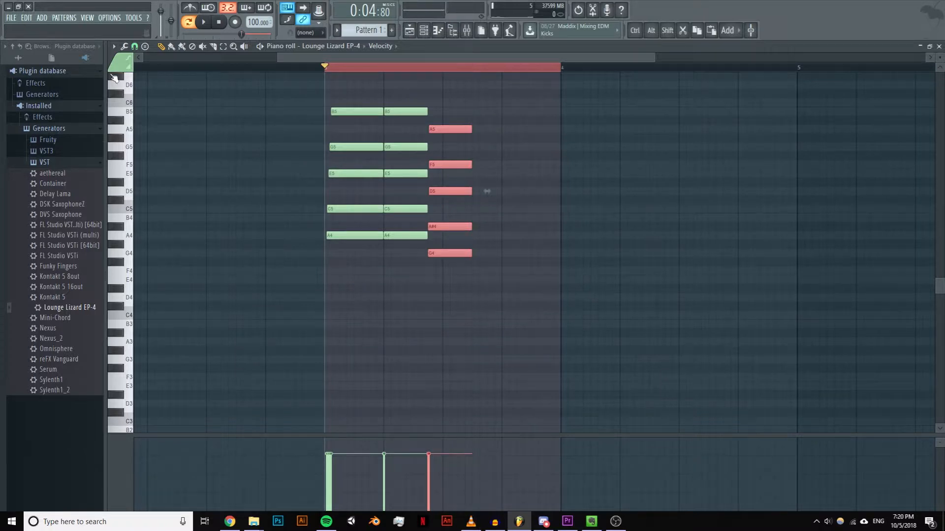
Step: Clear the time selection over bar 3 and switch to the empty Pattern 2
drag(352, 68, 635, 68)
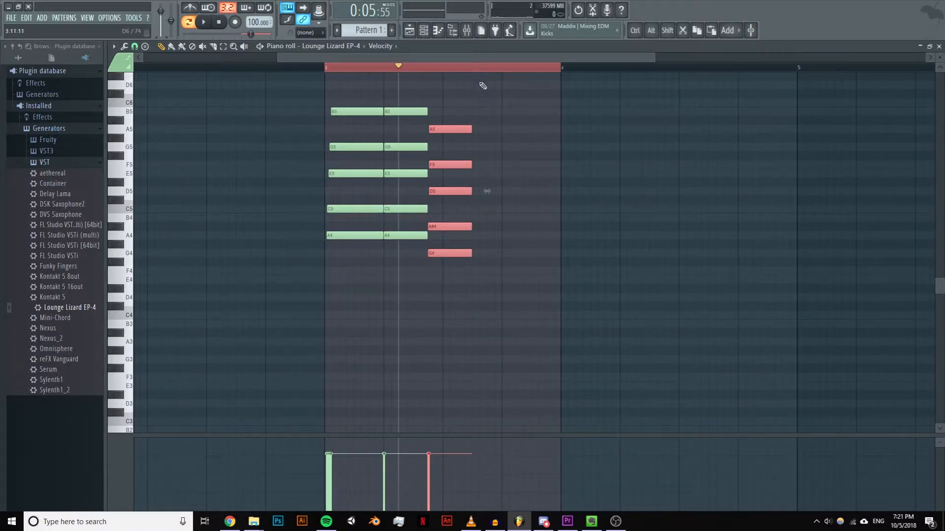
ctrl+click(488, 68)
drag(496, 58, 577, 59)
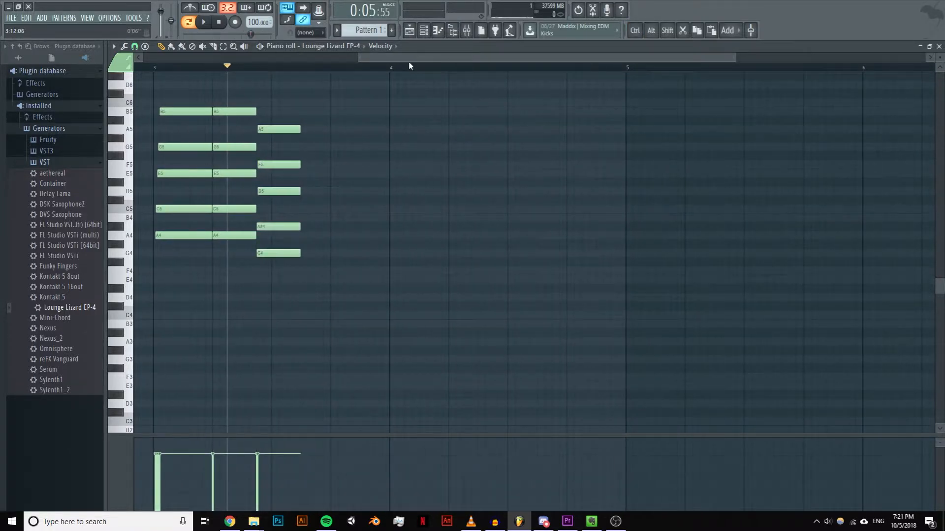
click(393, 69)
click(394, 69)
scroll(364, 30, down, 1)
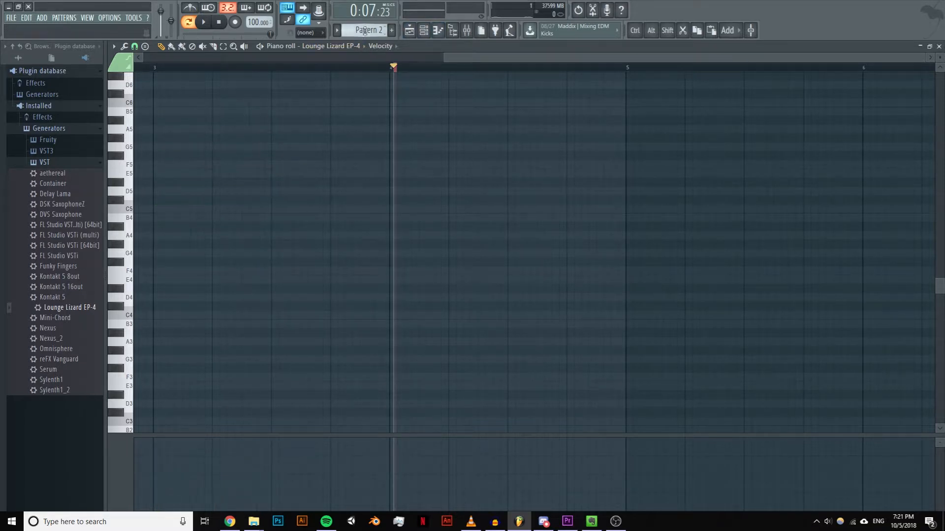
Step: Switch to Chrome and search Google Images for "scales"
click(230, 521)
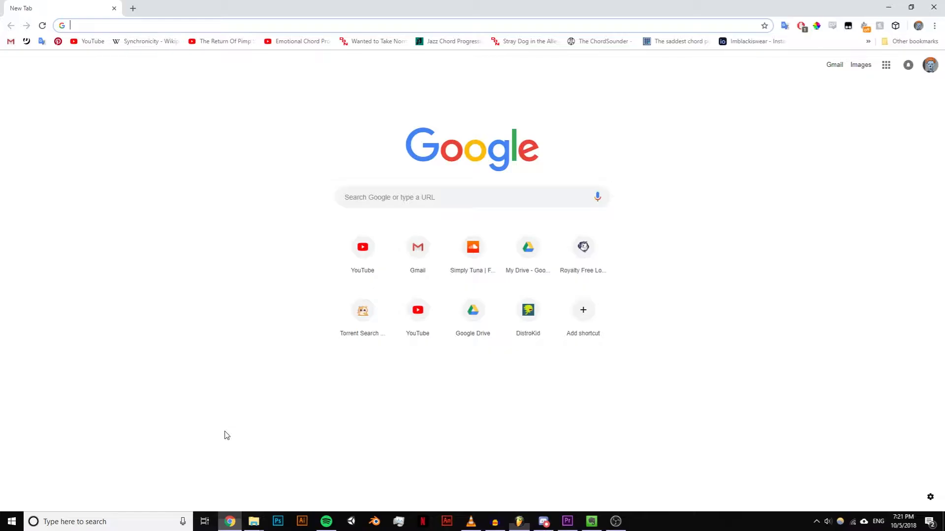
text(scales)
key(Return)
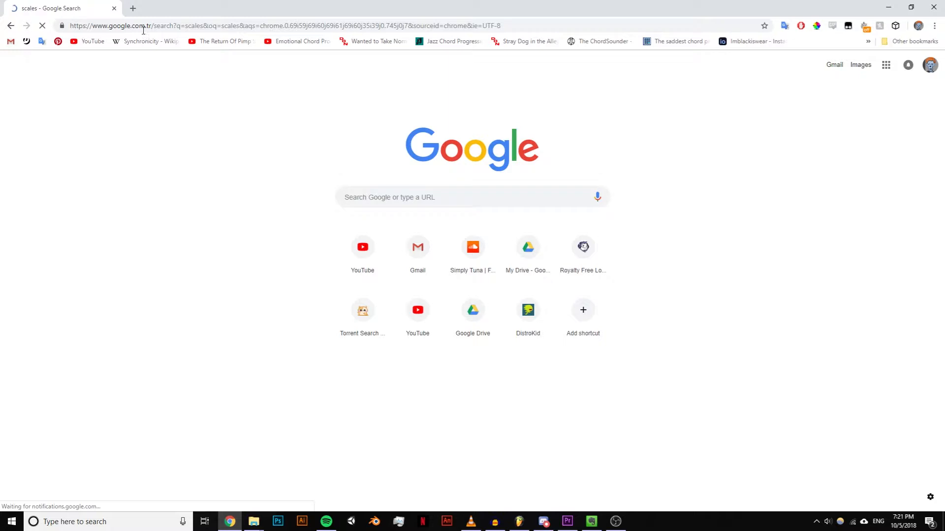
click(129, 100)
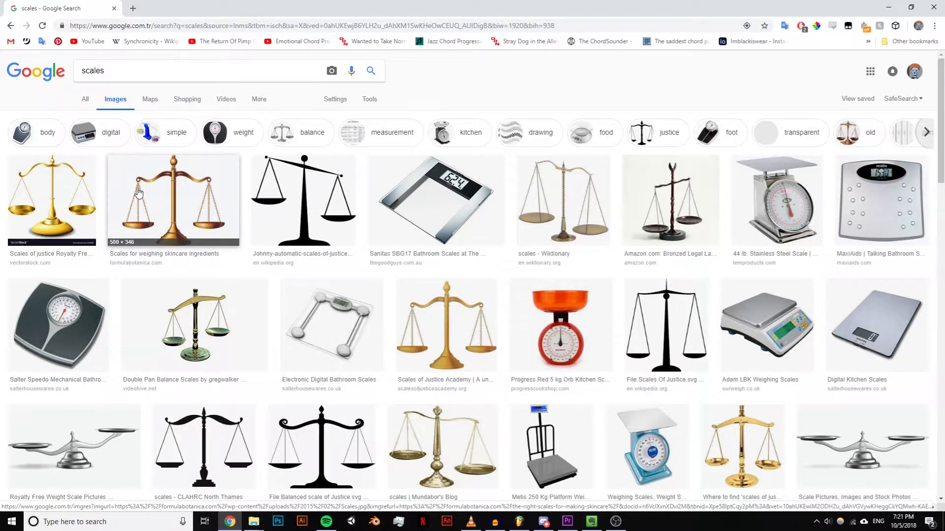
Step: Change the image search to "musical scales"
drag(161, 70, 60, 71)
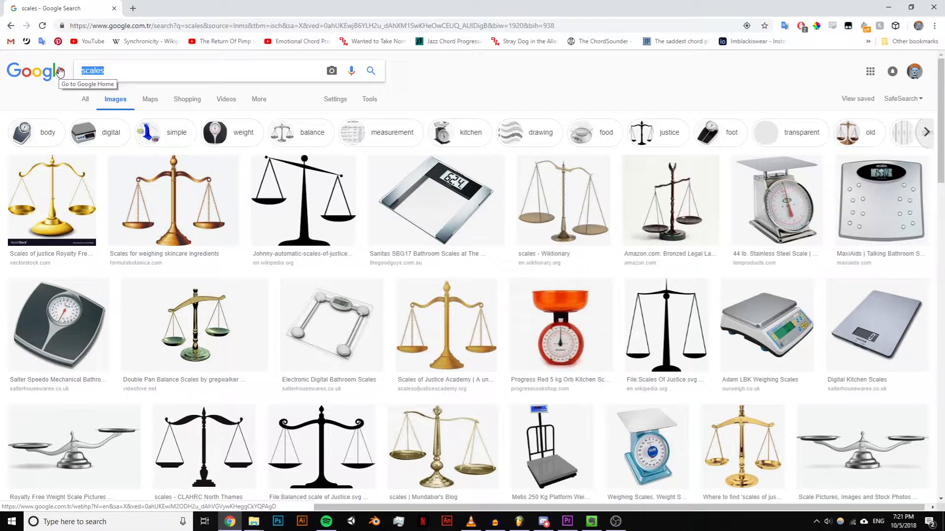
text(mus)
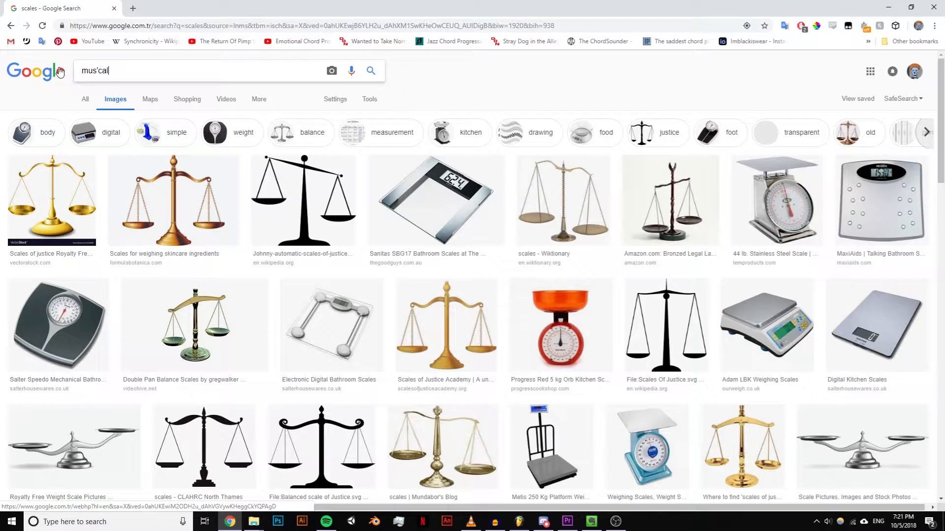
text(ical scales)
key(Return)
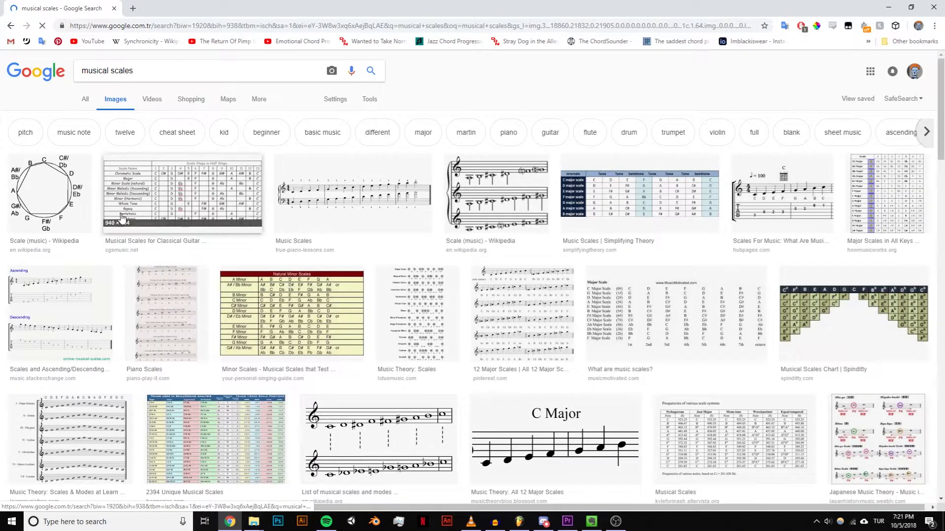
Step: Search the images for "b flat major" and open the Bb major scale treble clef image in a new tab
drag(197, 73, 2, 62)
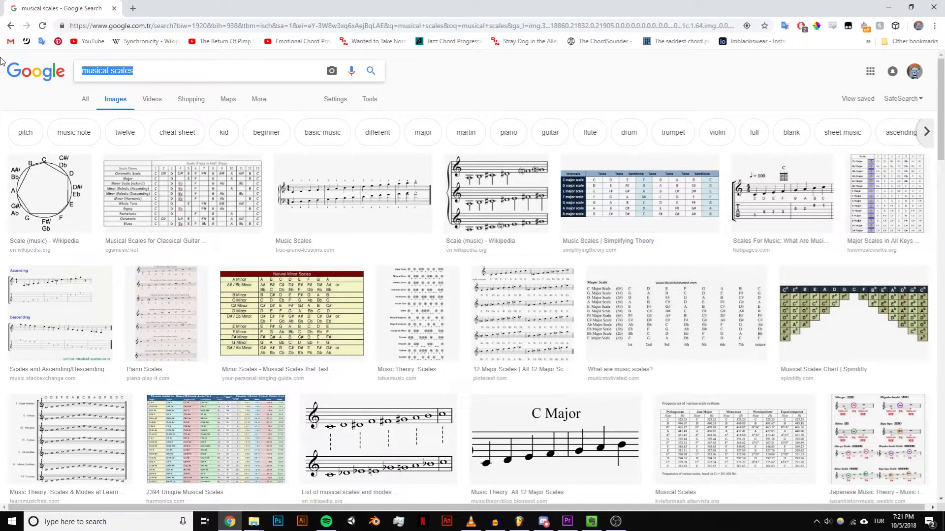
text(c m)
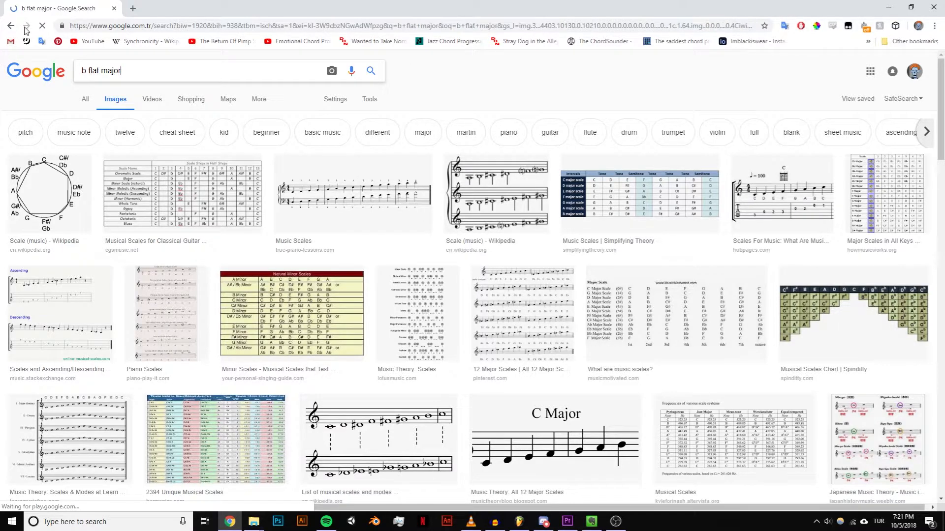
click(69, 194)
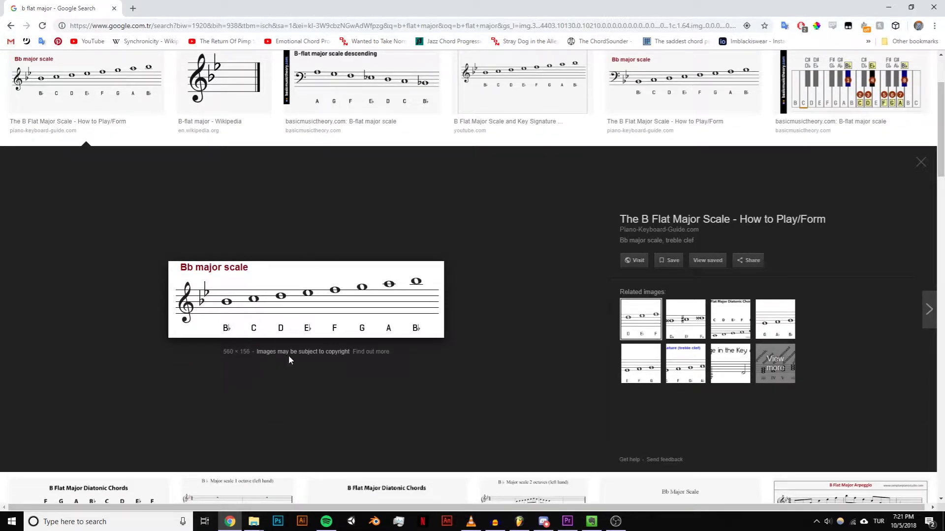
right_click(338, 304)
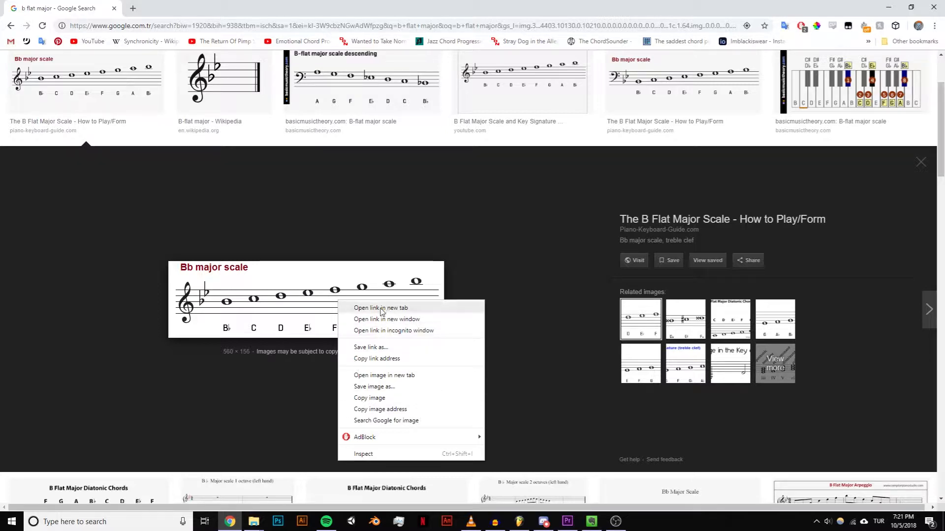
click(380, 376)
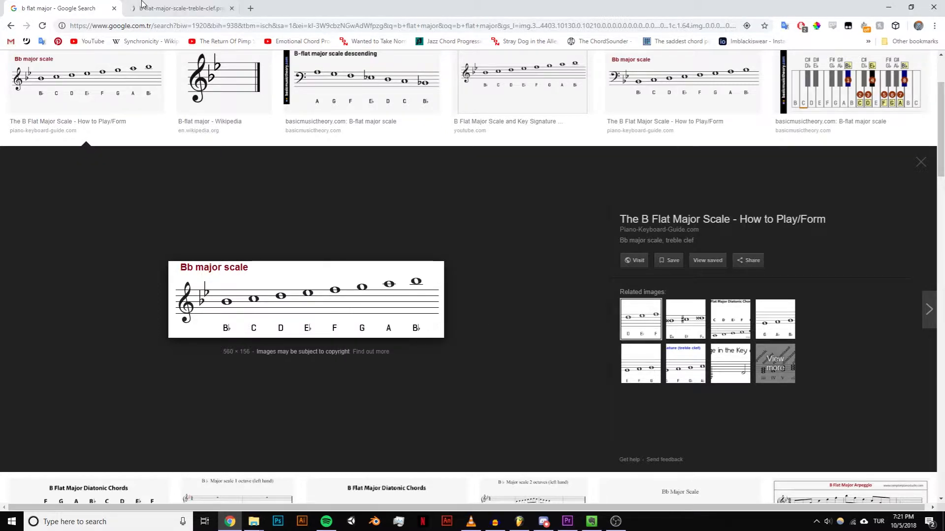
click(147, 3)
scroll(397, 299, up, 4)
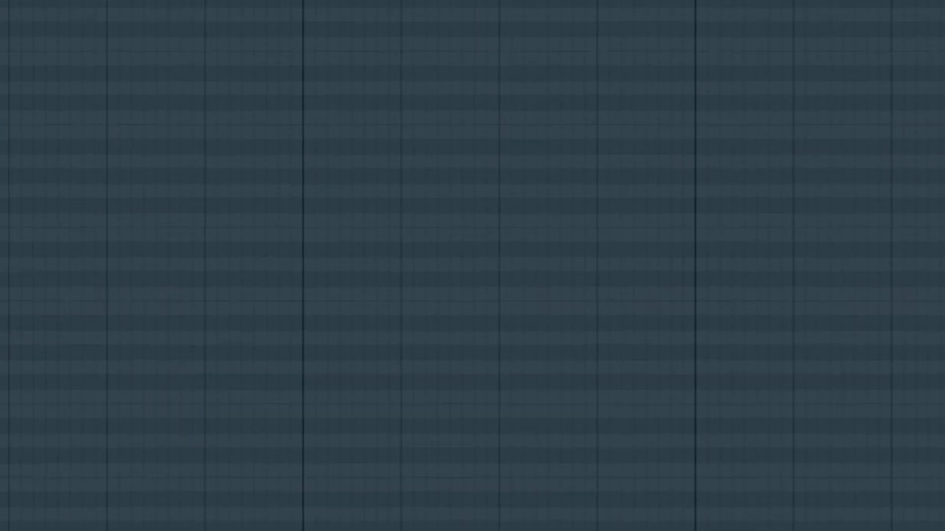
Step: In FL Studio, open the project see_2.flp without saving untitled.flp, and close the plugin windows covering the playlist
click(28, 133)
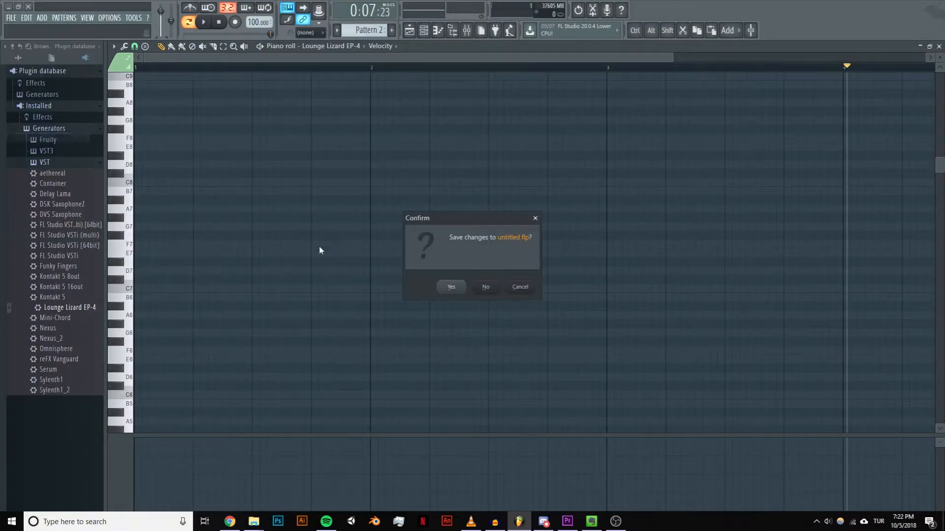
click(485, 287)
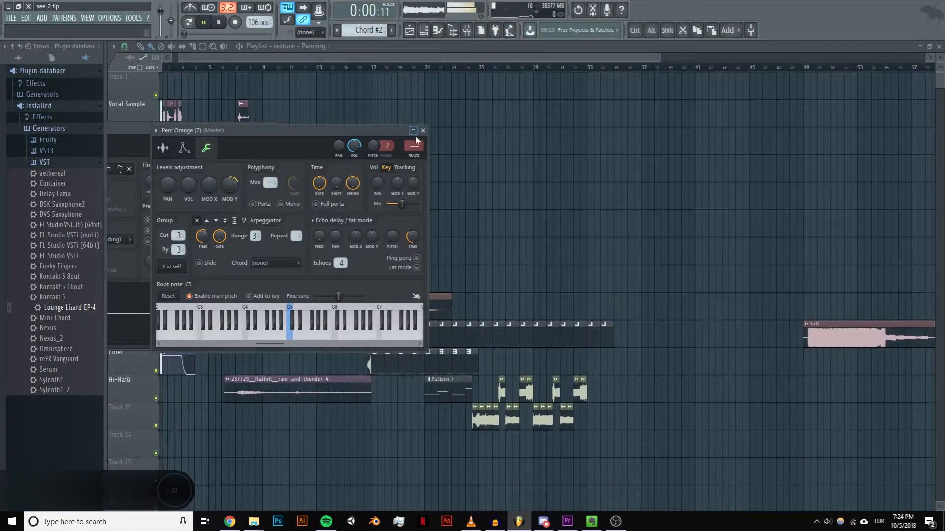
click(423, 130)
click(272, 128)
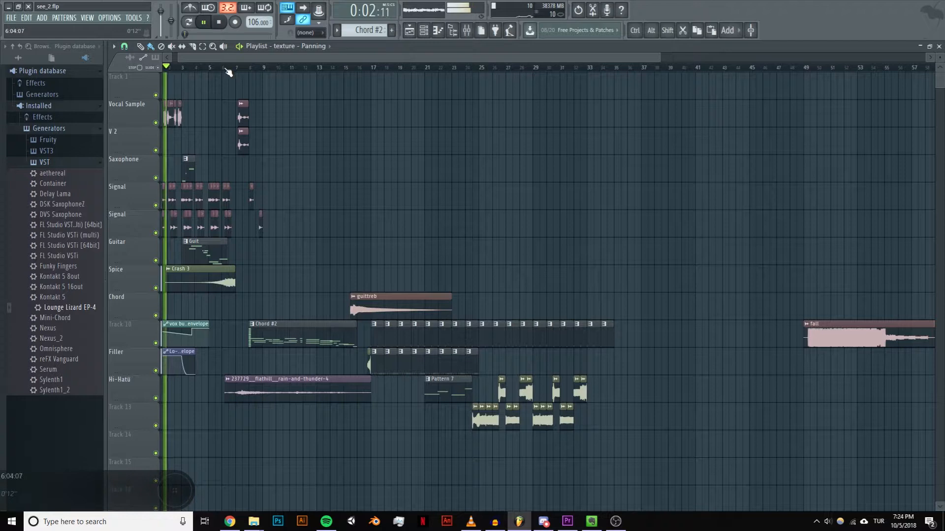
Step: Play the arrangement from bar 3, and again from the Chord #2 clip at about bar 8
drag(225, 71, 184, 69)
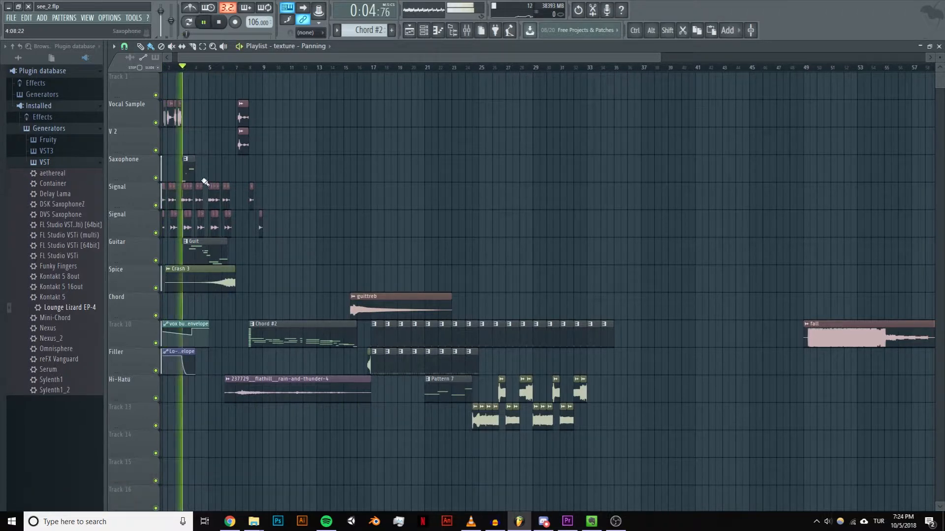
key(space)
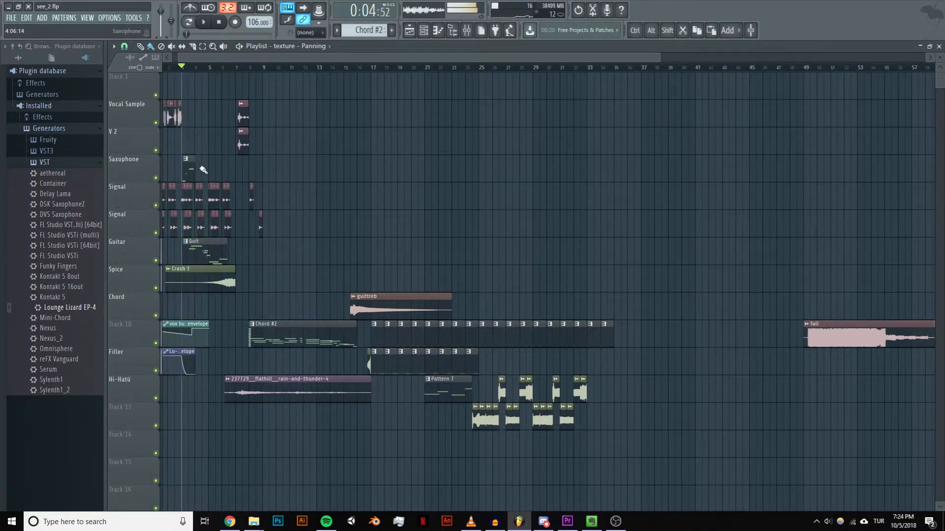
click(252, 70)
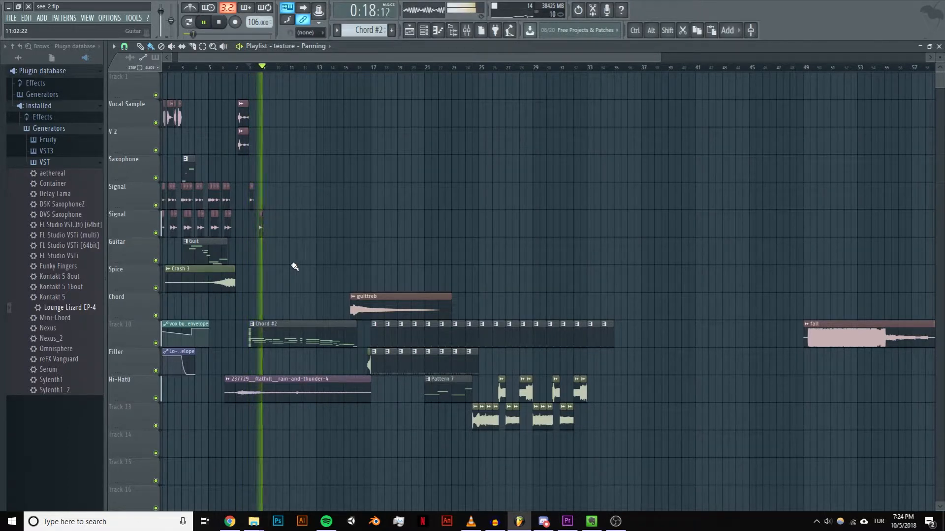
Step: Switch to Chrome and look through the "b flat major" image search results for scale and chord diagrams
key(alt+Tab)
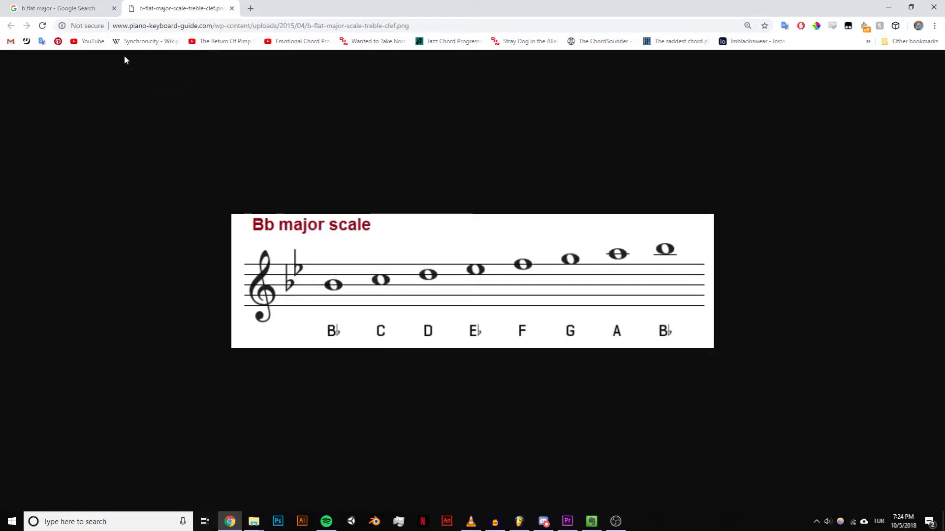
click(88, 9)
scroll(219, 155, up, 3)
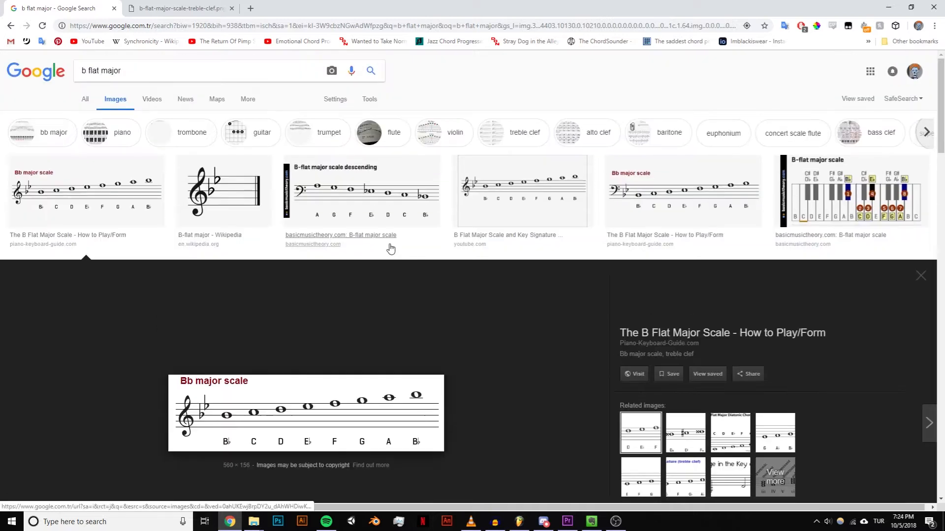
triple_click(91, 70)
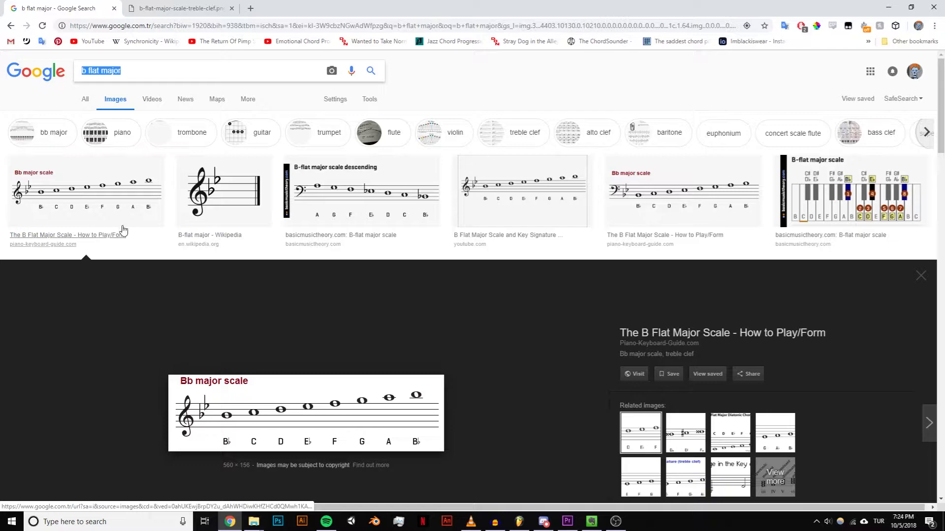
scroll(372, 354, down, 10)
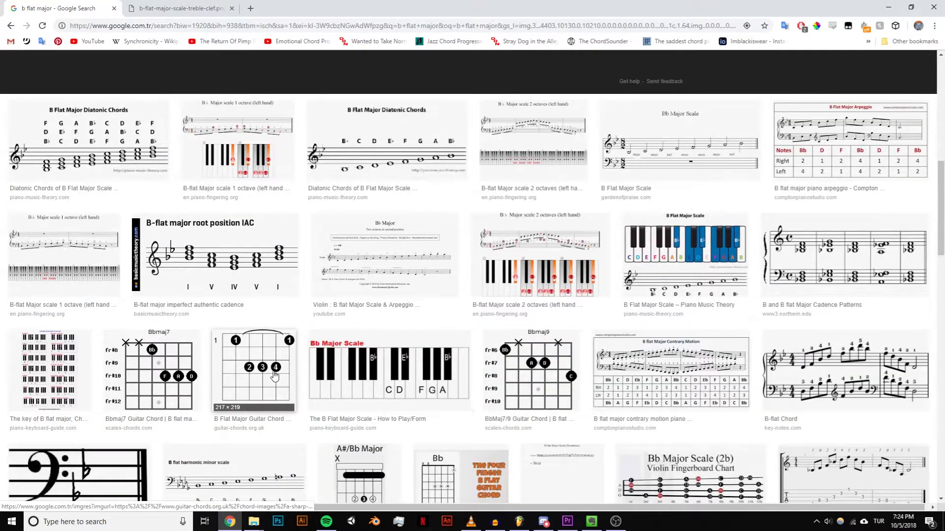
scroll(274, 376, up, 4)
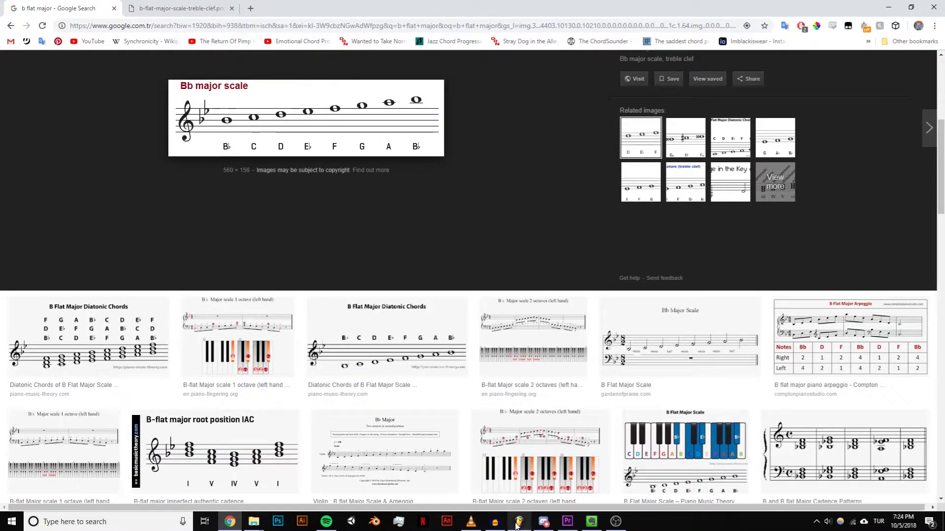
Step: Return to FL Studio, show the playlist, and play the arrangement from about bar 3
click(518, 523)
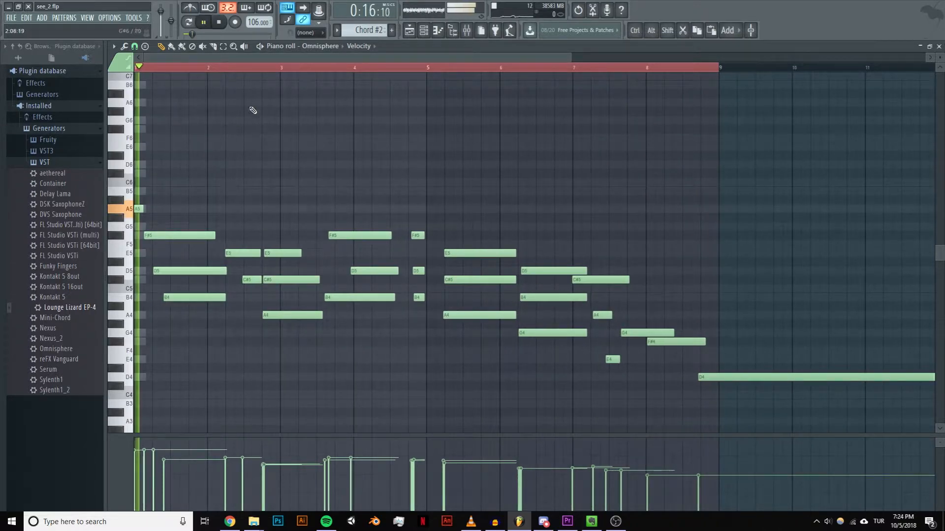
click(408, 32)
scroll(234, 218, up, 8)
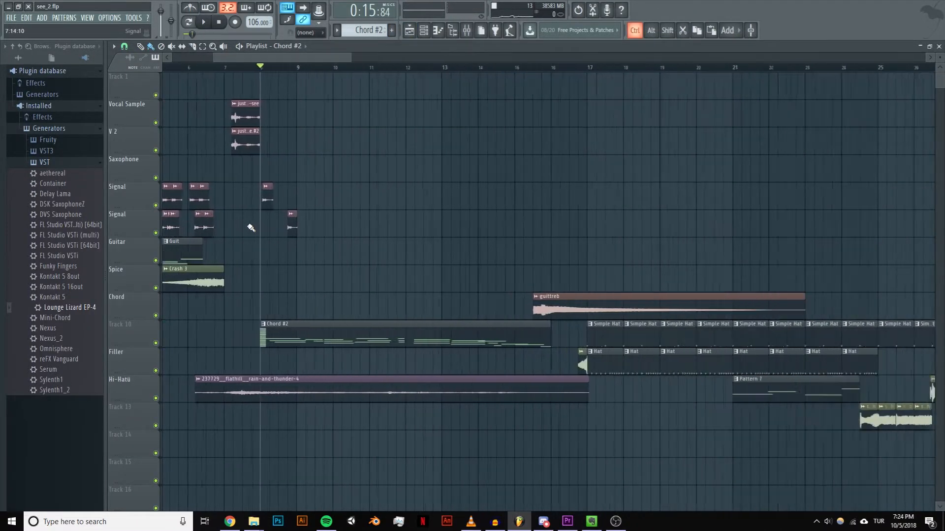
mouse_move(298, 56)
mouse_down()
mouse_move(153, 71)
mouse_move(286, 70)
mouse_up()
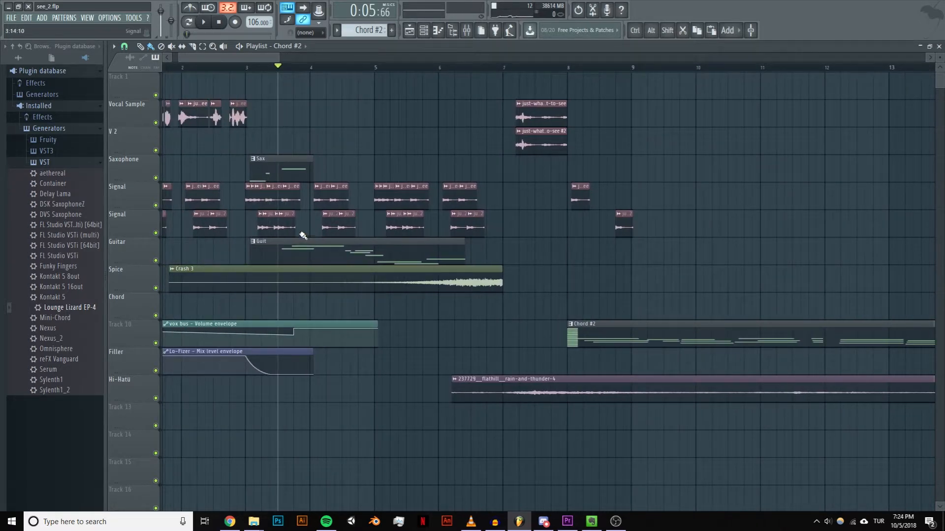
key(space)
key(space)
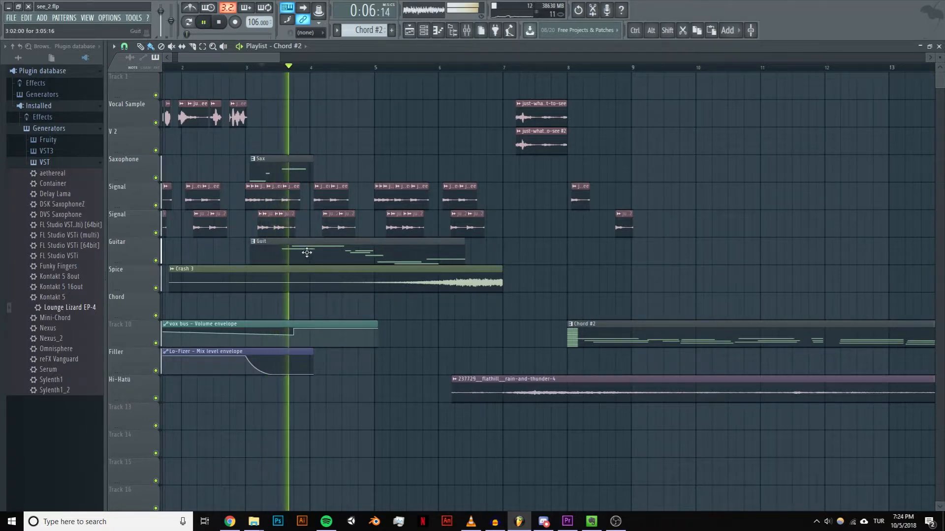
key(space)
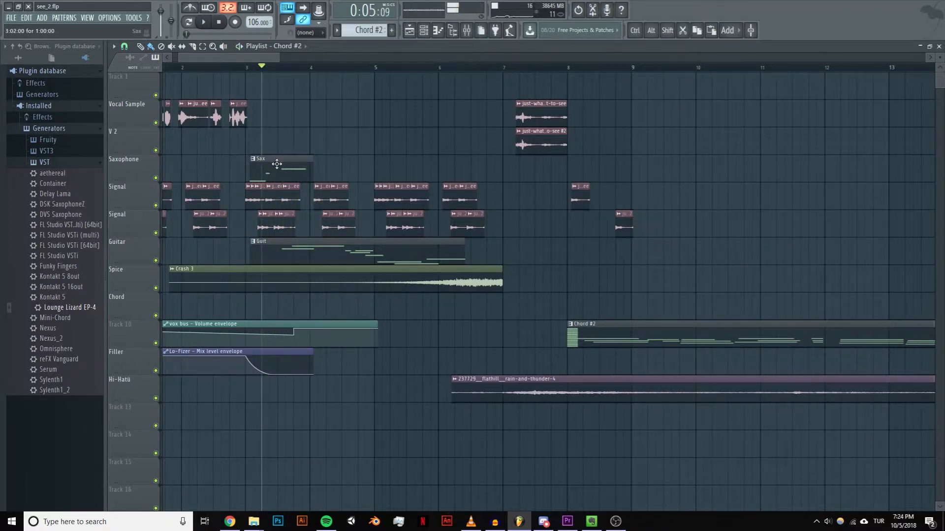
Step: Open the Sax clip's notes in the piano roll, switch to the Guit pattern, and play it
double_click(266, 164)
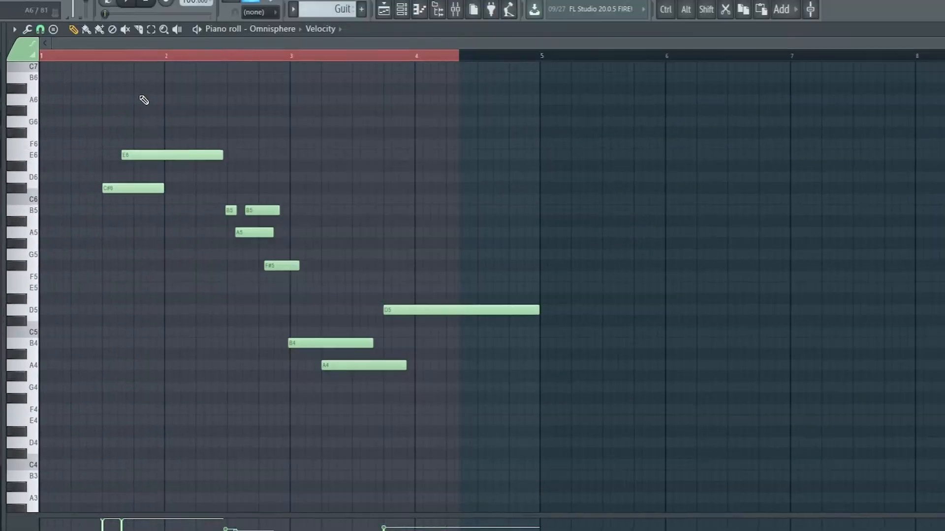
click(105, 56)
key(space)
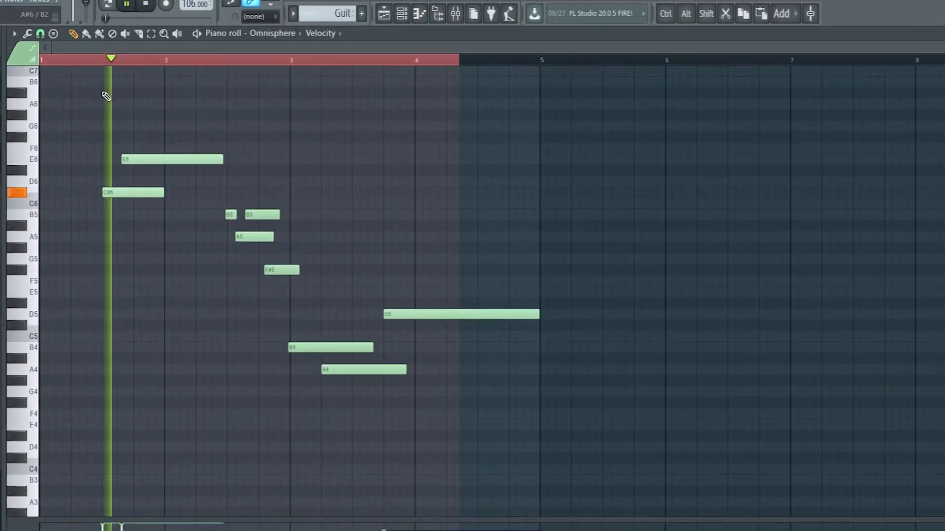
click(77, 56)
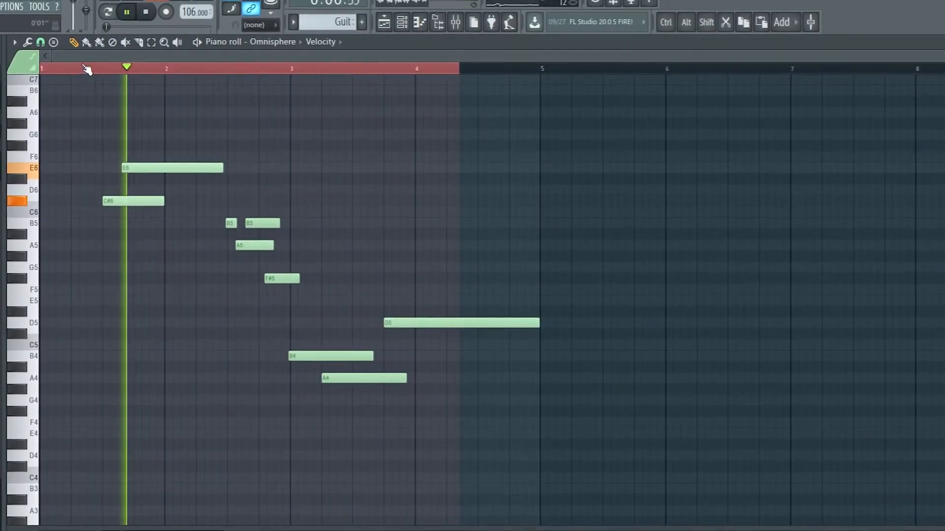
key(space)
Step: Examine the Guit pattern's notes in the Omnisphere piano roll and return to the playlist
click(502, 118)
drag(503, 122, 272, 410)
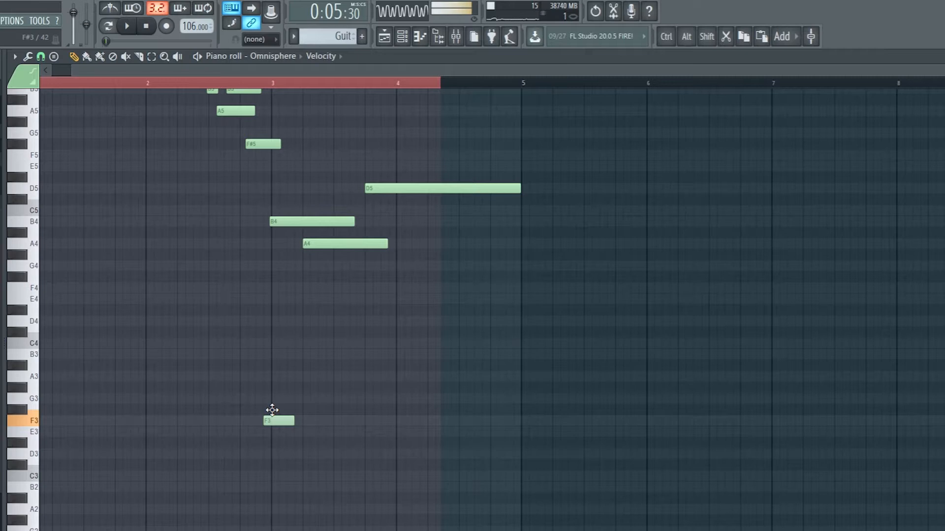
scroll(393, 329, up, 4)
click(418, 37)
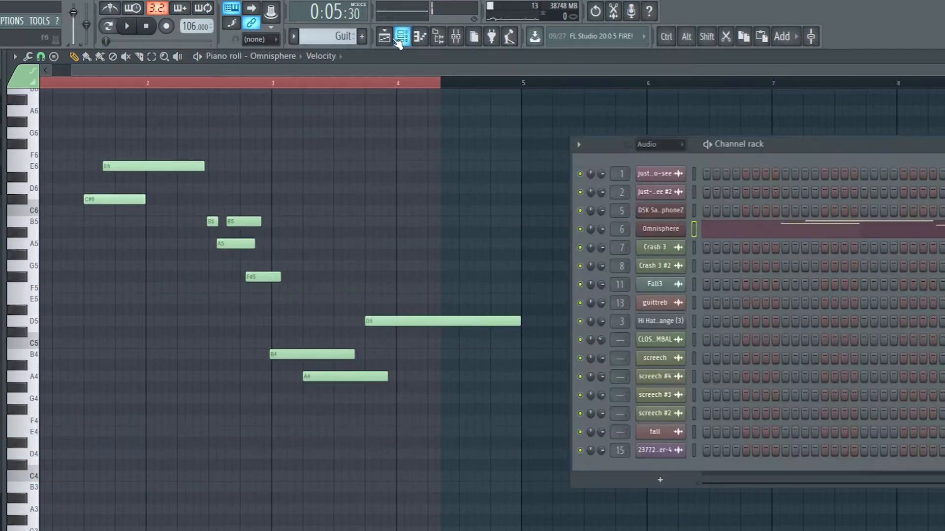
click(384, 36)
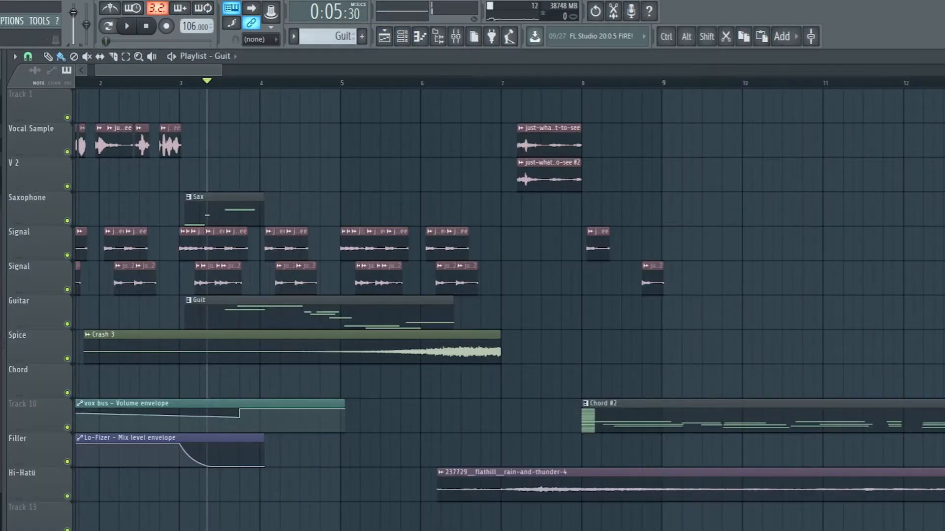
Step: Leave the see_2.flp project and show the start of the project with the Kick, Boop, High and Piano clips
key(alt+F4)
click(464, 356)
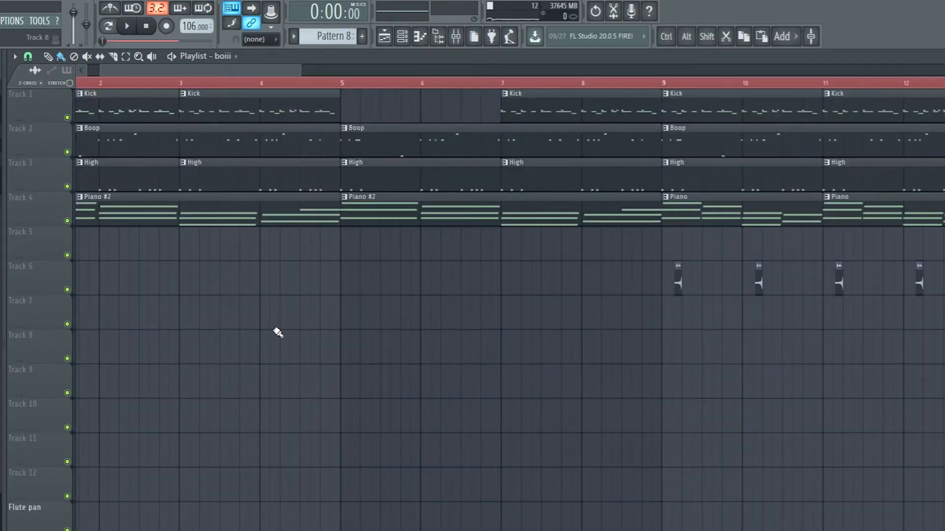
drag(246, 72, 57, 83)
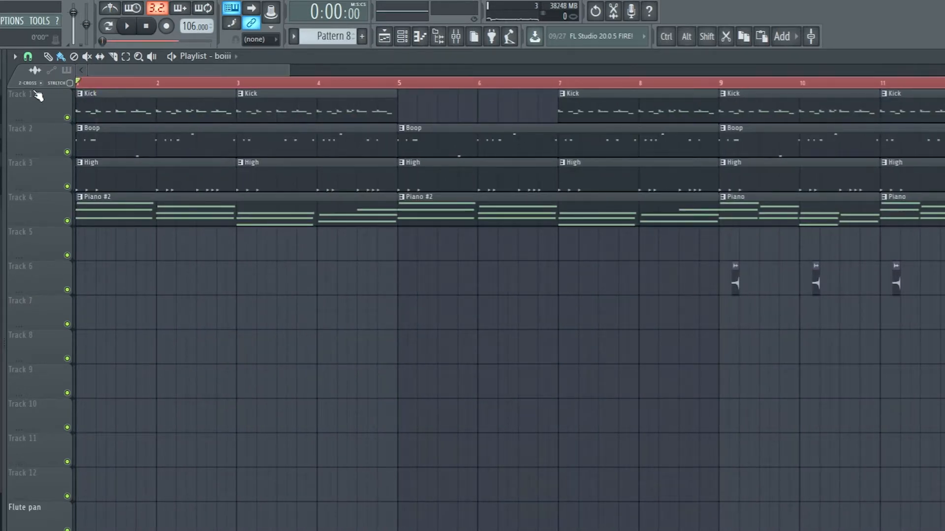
Step: Select the playlist time range from bar 1 to bar 5 and play it
drag(401, 85, 78, 91)
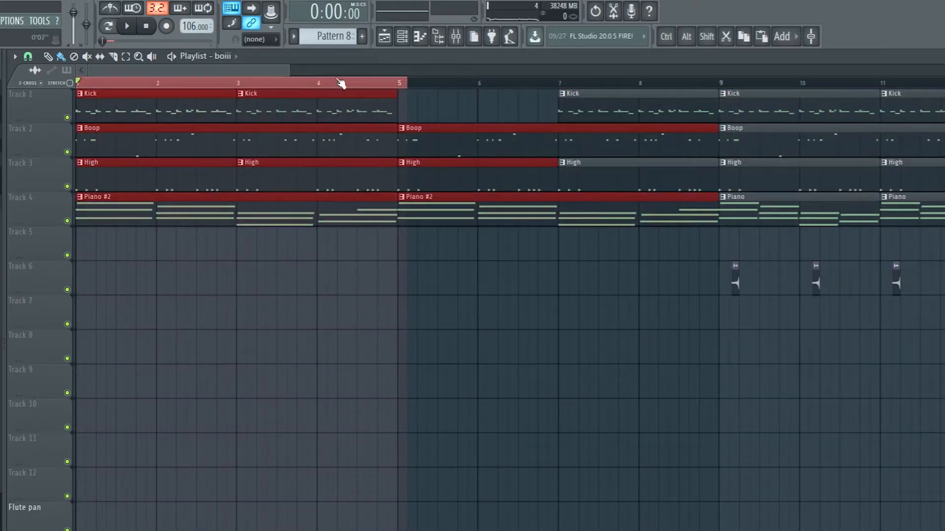
right_click(375, 72)
drag(379, 70, 128, 83)
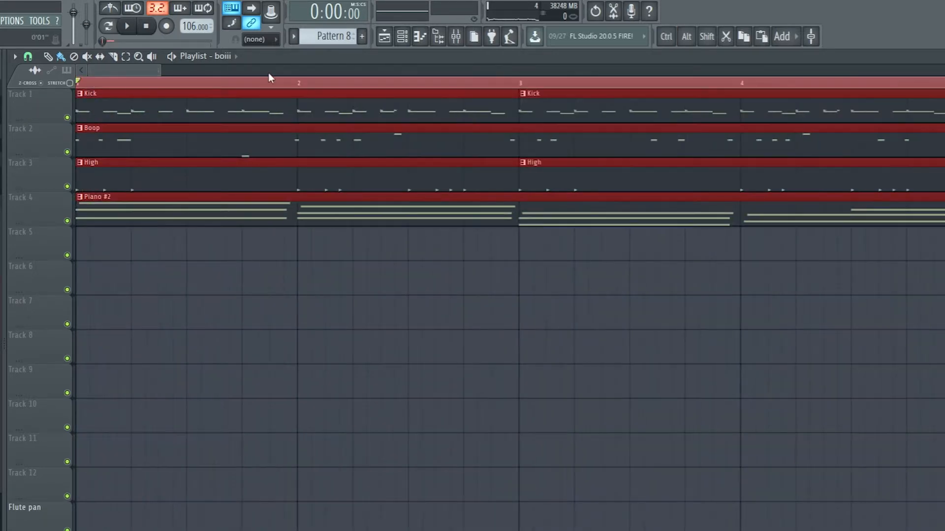
scroll(408, 112, down, 5)
click(290, 81)
drag(317, 90, 103, 85)
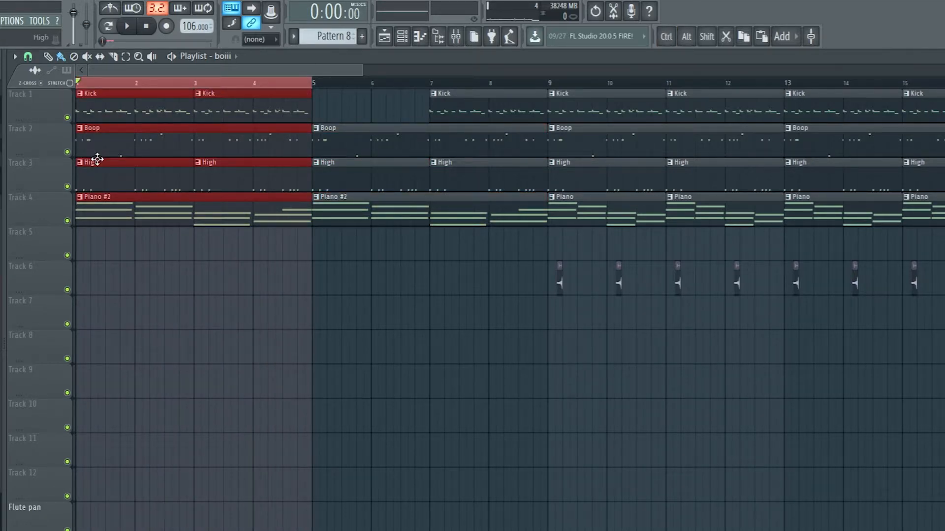
key(space)
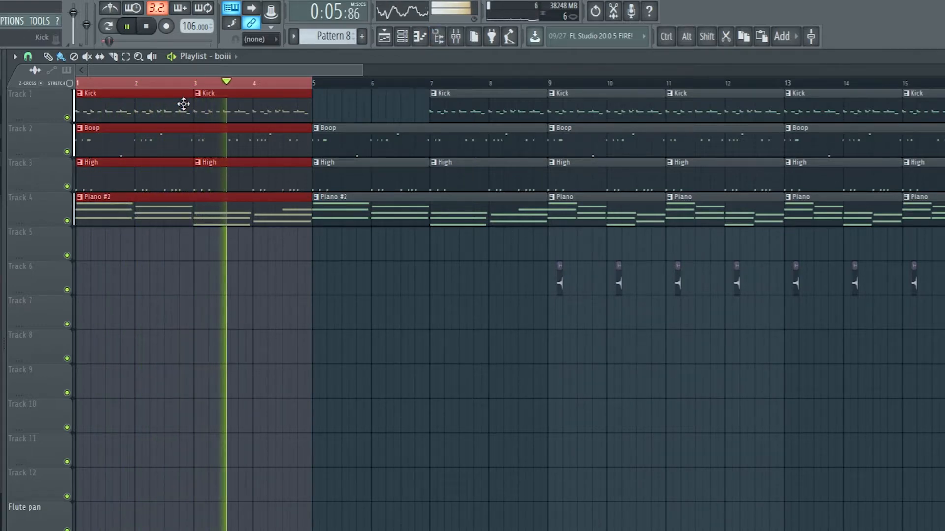
Step: Play the arrangement from bar 9, and again from near bar 29 where the flute clips start
click(551, 83)
drag(315, 69, 701, 65)
scroll(643, 93, down, 1)
click(641, 82)
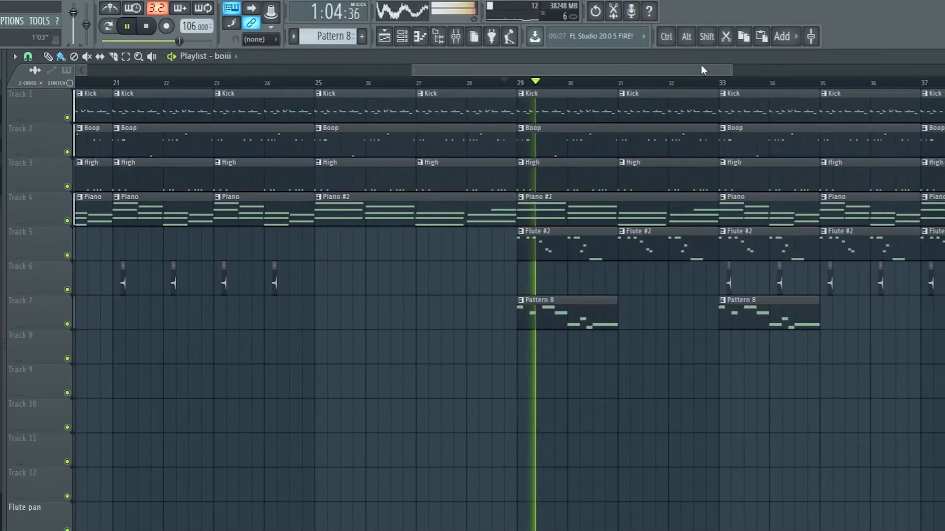
Step: Remove the two Pattern 8 clips from Track 7 at bars 29 and 33, and replay from bar 29
right_click(554, 311)
drag(532, 70, 554, 70)
click(454, 82)
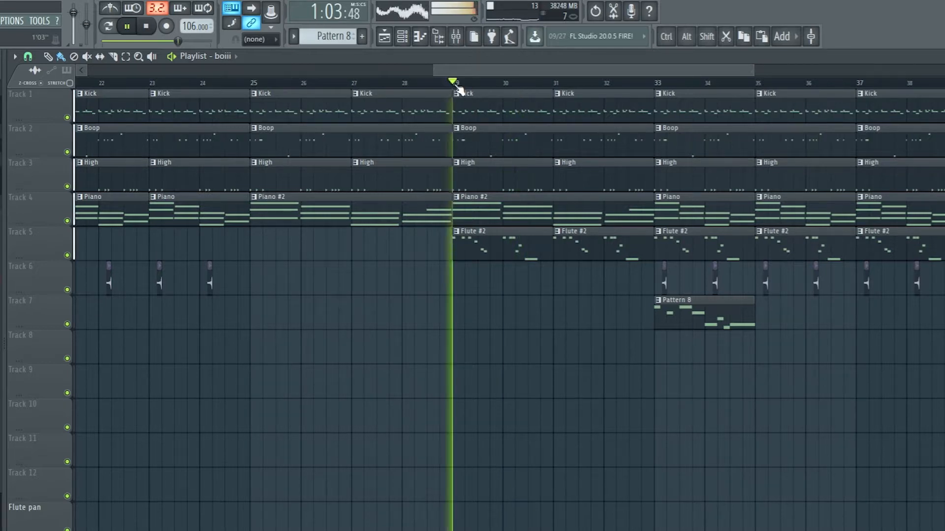
drag(494, 70, 524, 72)
right_click(603, 321)
Step: Place a Pattern 8 clip on Track 9 at bar 24
click(580, 372)
right_click(580, 372)
click(339, 38)
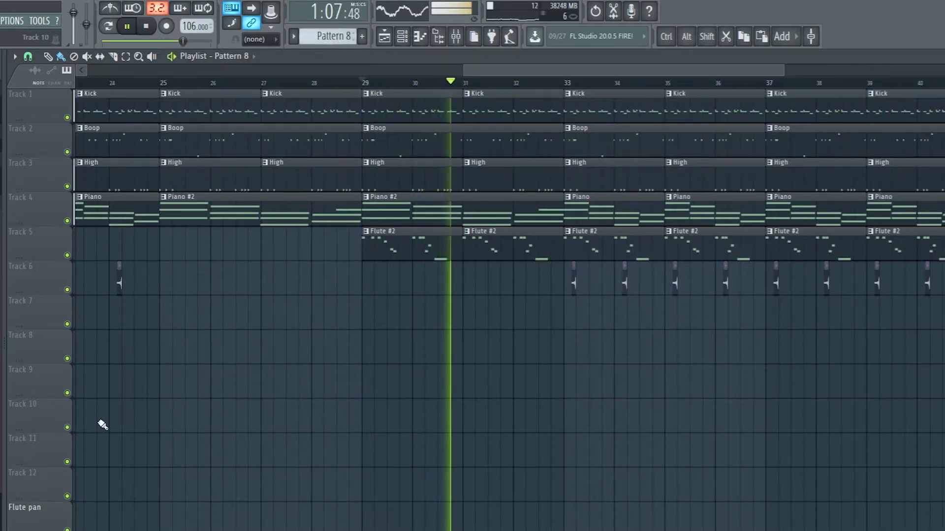
click(142, 376)
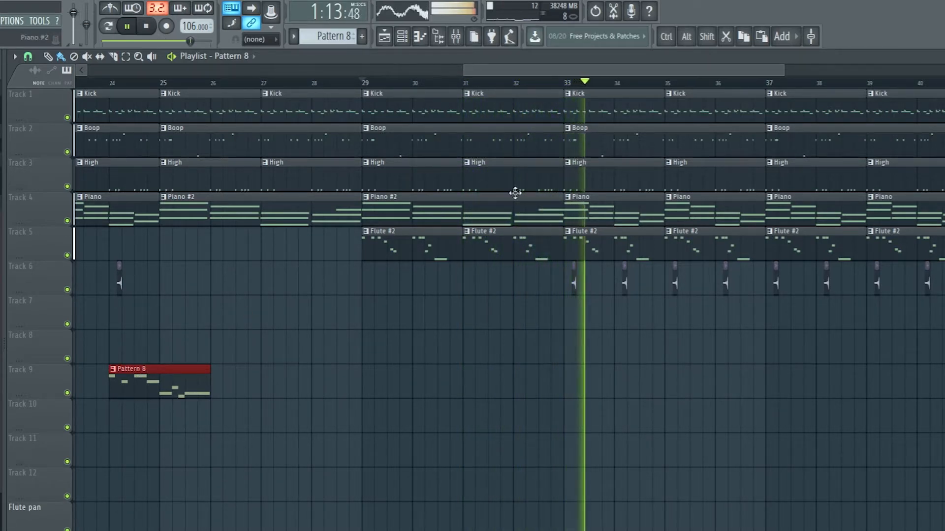
Step: Stop playback and open the openhihat2 clip just after bar 33 on Track 6 to examine its Reverse effect
drag(529, 72, 560, 72)
key(space)
scroll(465, 286, up, 4)
drag(579, 72, 604, 74)
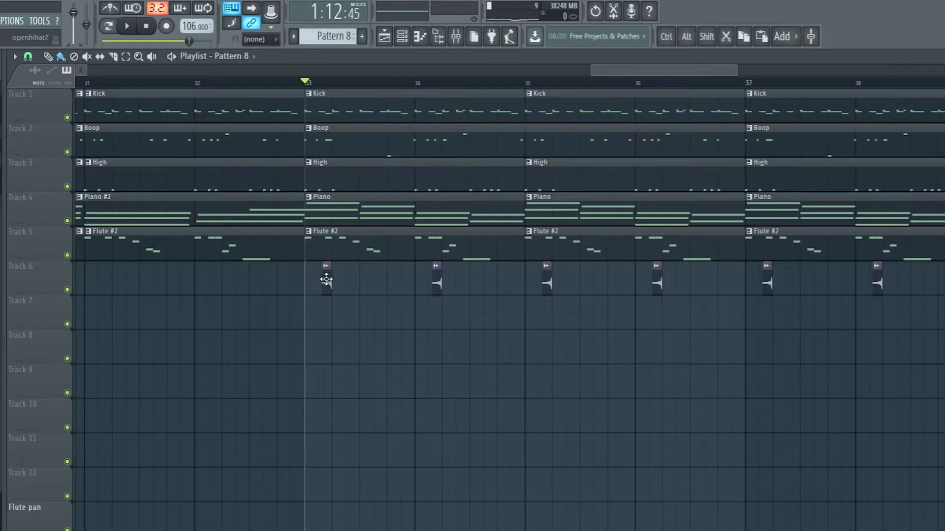
double_click(326, 279)
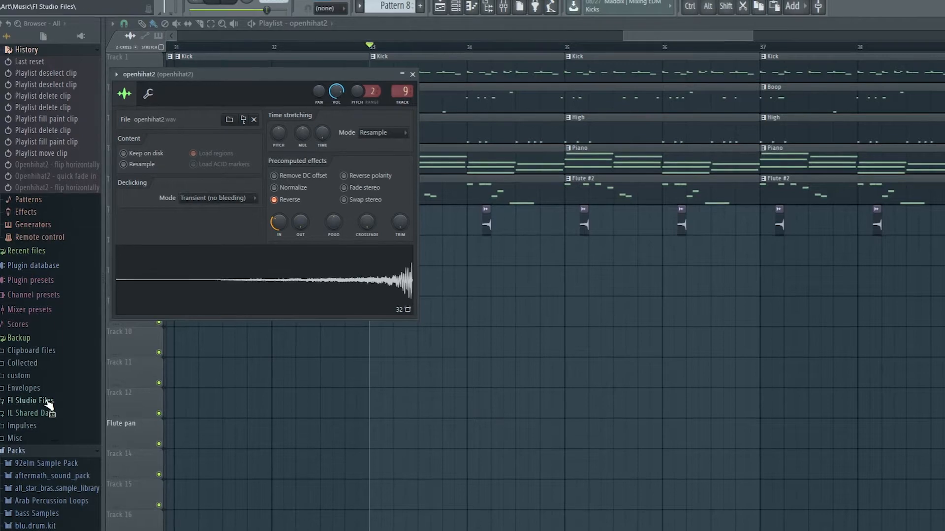
scroll(46, 460, down, 5)
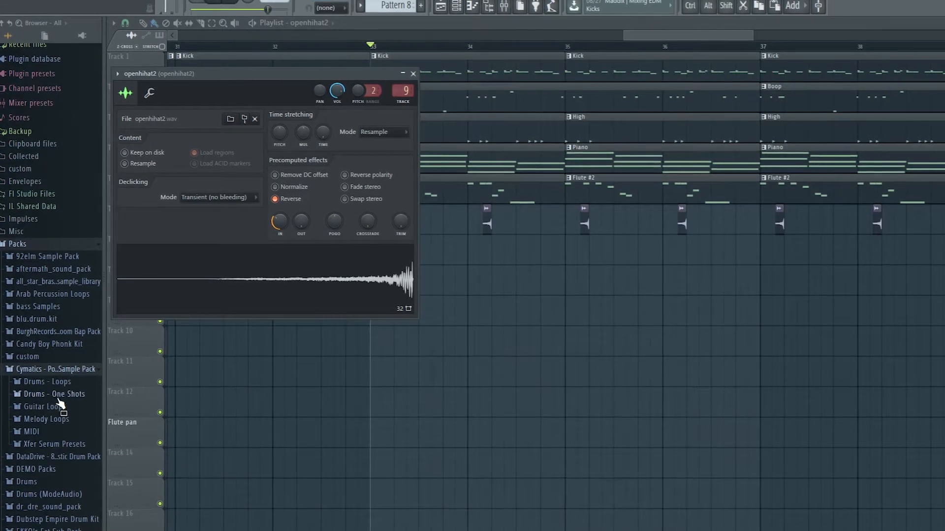
drag(461, 55, 481, 54)
key(ctrl+z)
Step: Solo Track 6 and play the reversed hi-hat clips from bar 33
right_click(163, 228)
key(space)
key(space)
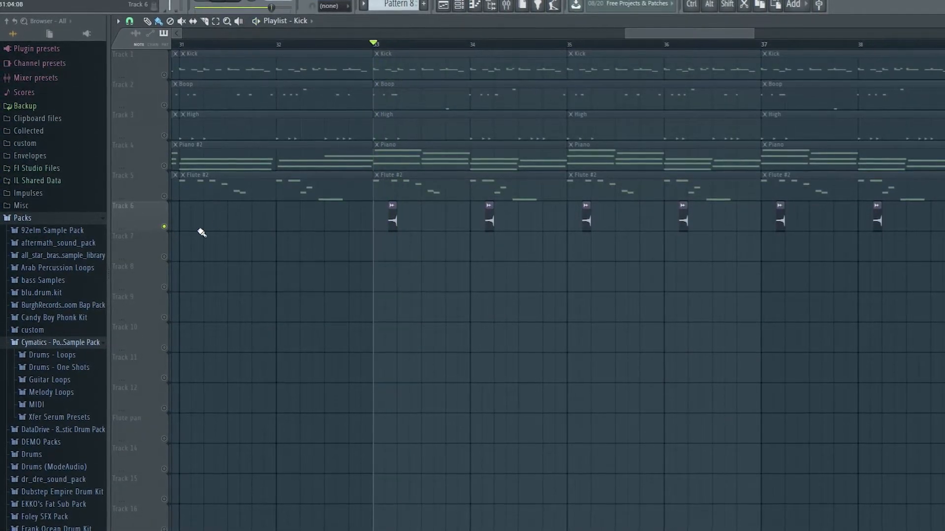
Step: Unmute Track 1 and play the Kick clips together with the reversed hi-hats from bar 33
click(164, 75)
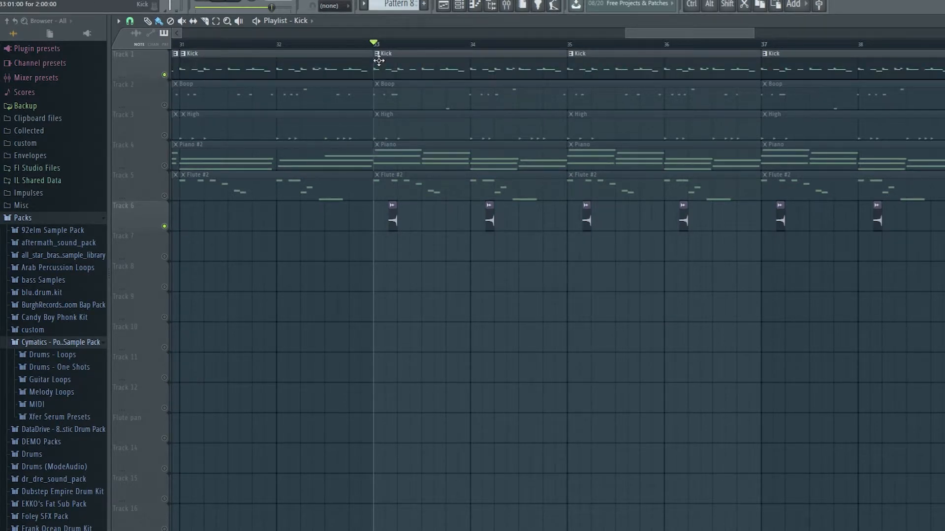
key(space)
key(space)
key(space)
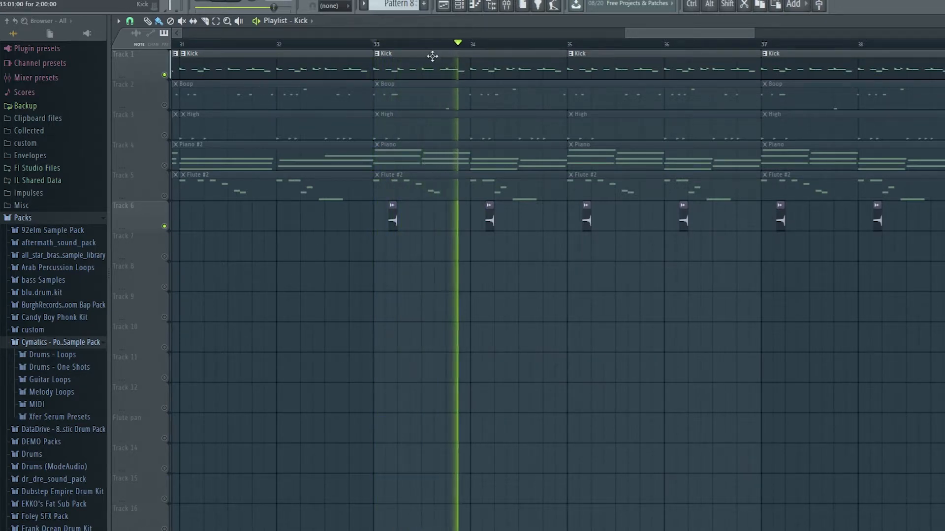
key(space)
Step: Open the Omnisphere channel in the piano roll and switch to the Kick pattern to examine its notes
click(460, 5)
click(768, 289)
scroll(394, 241, down, 3)
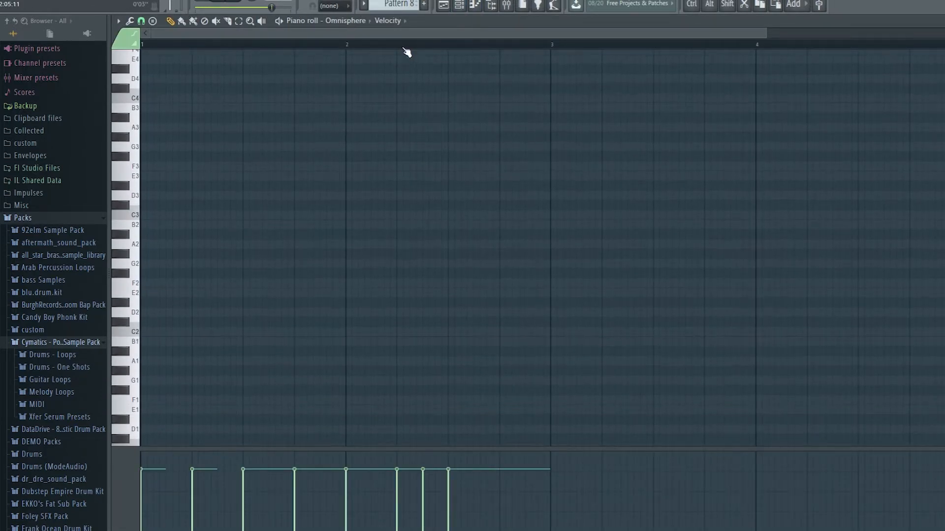
scroll(390, 59, up, 5)
click(350, 22)
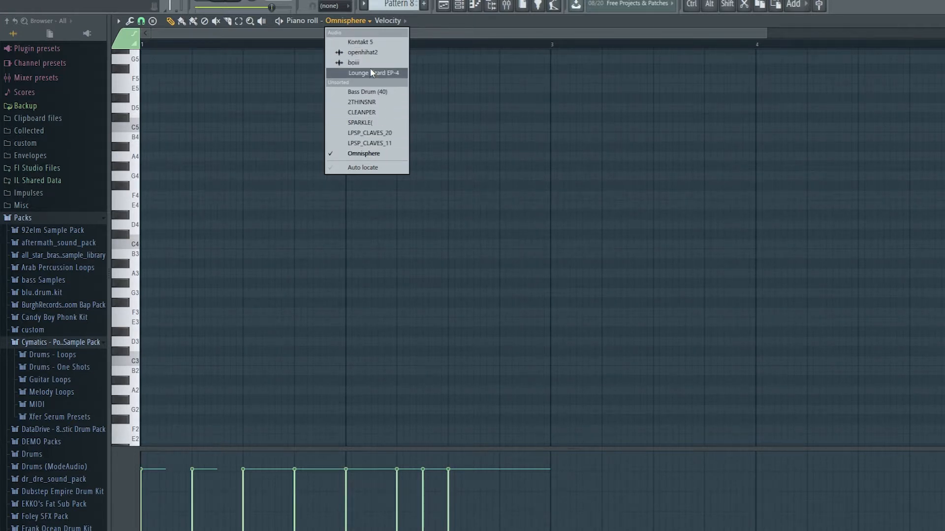
click(399, 7)
scroll(400, 4, up, 1)
scroll(296, 173, up, 3)
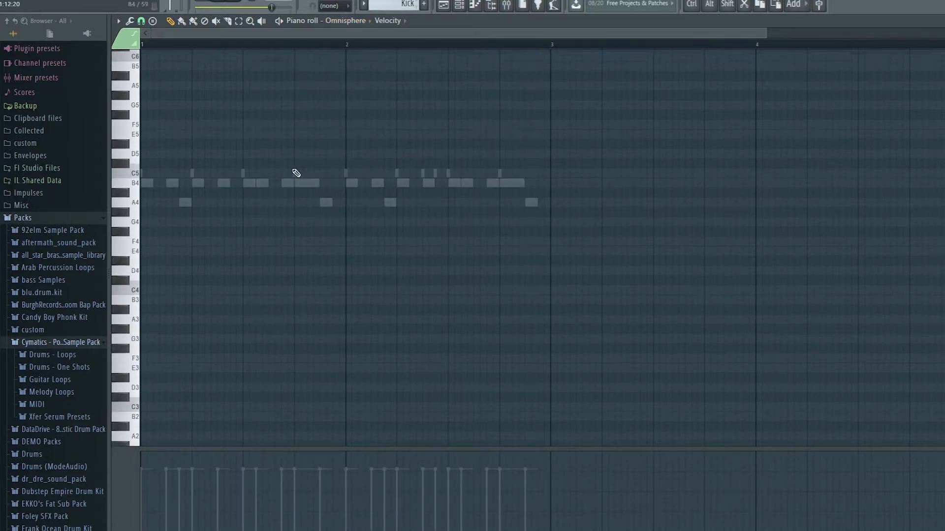
Step: Show the Bass Drum (40) notes of the Kick pattern in the piano roll and play the pattern
click(352, 22)
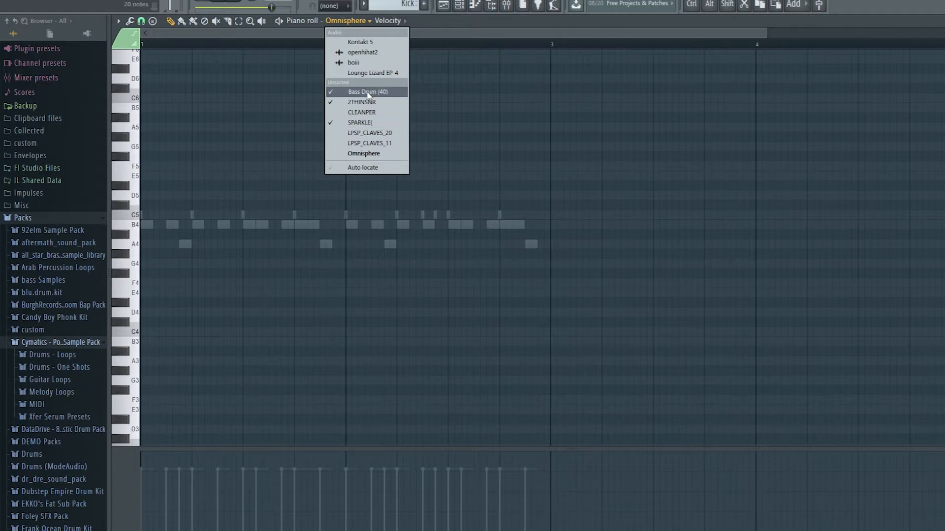
click(368, 92)
key(space)
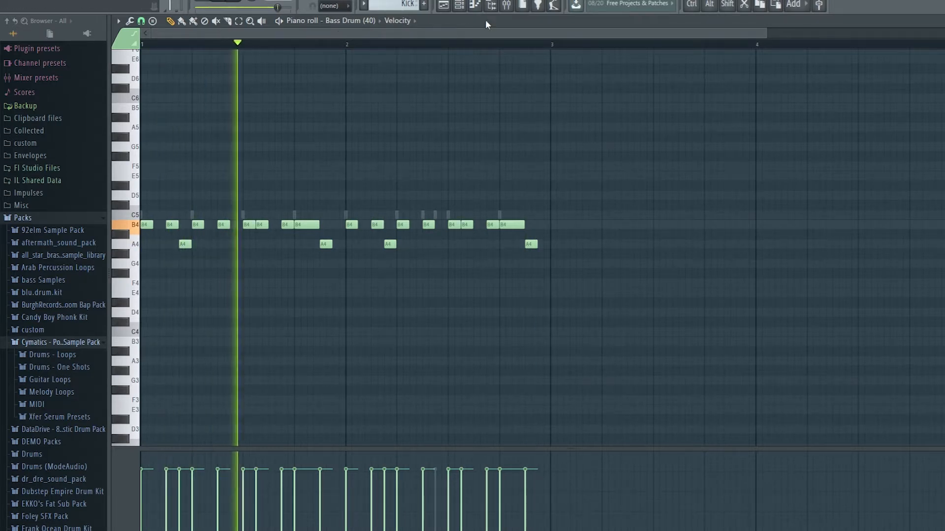
key(space)
Step: Show the channel rack for the Kick pattern to examine its drum steps and swing setting, and close it again
key(F6)
drag(774, 105, 389, 116)
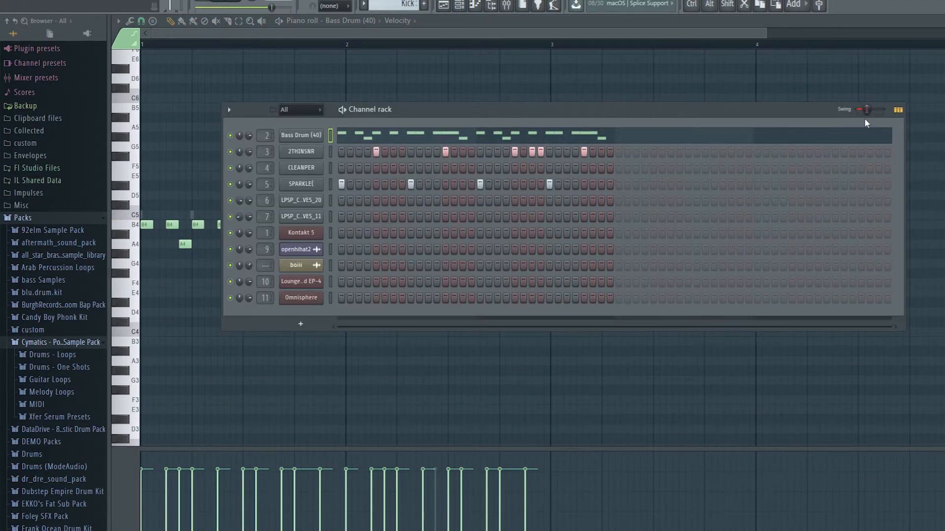
scroll(31, 157, down, 5)
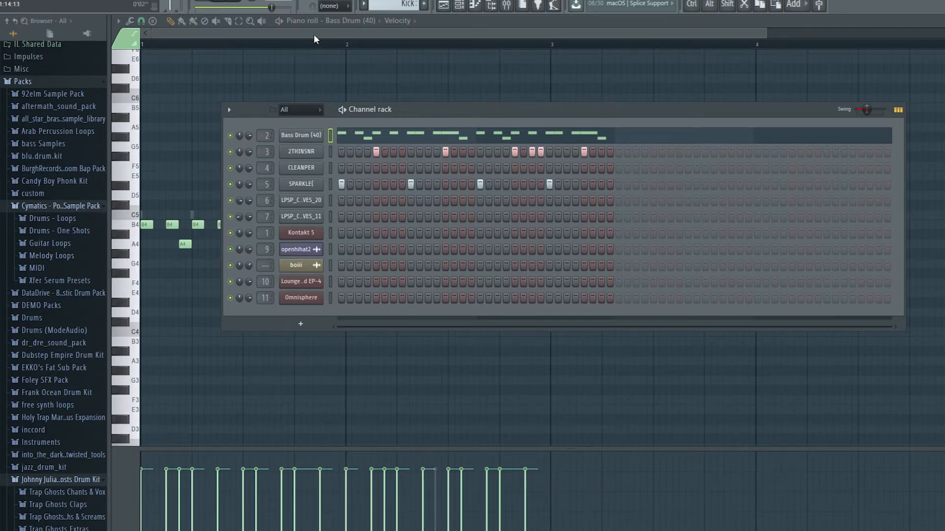
key(F6)
Step: Try moving the second B4 bass drum note in bar 1 slightly earlier and play the pattern
scroll(154, 244, up, 8)
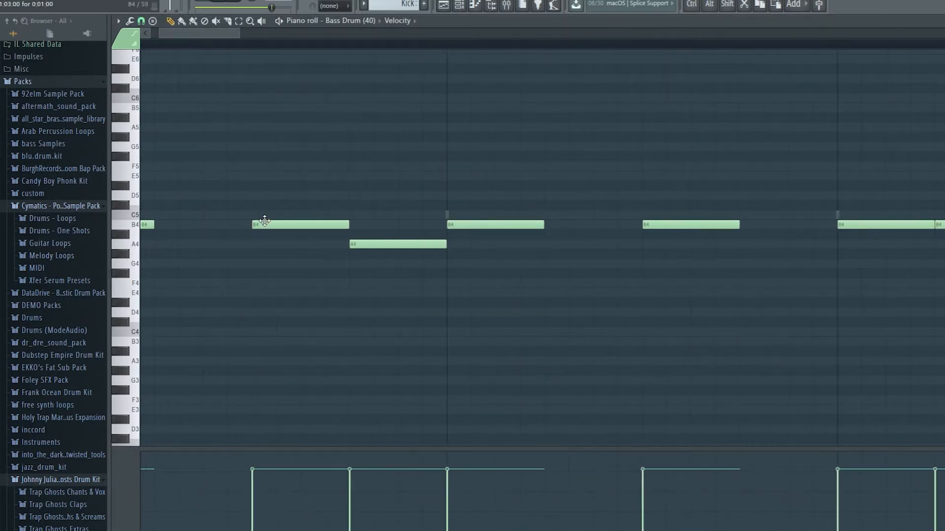
drag(279, 222, 230, 223)
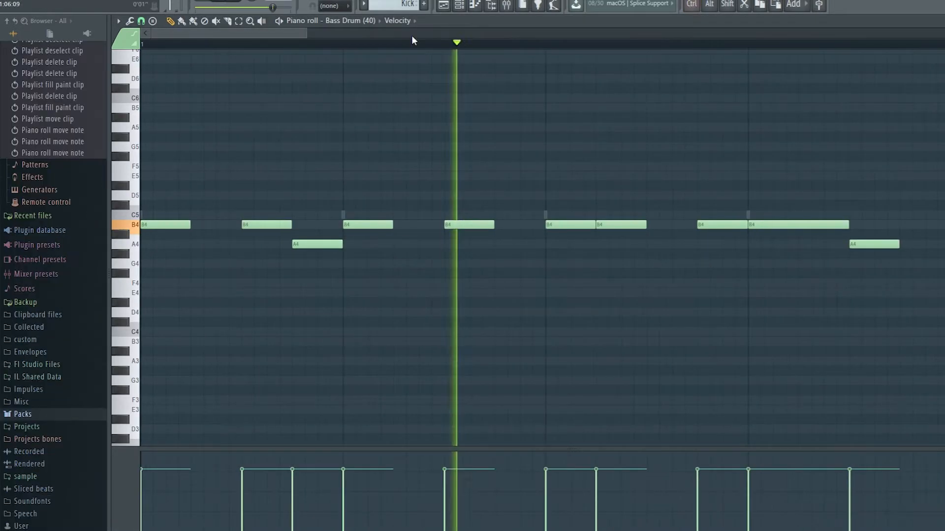
key(space)
scroll(398, 135, down, 4)
key(space)
key(space)
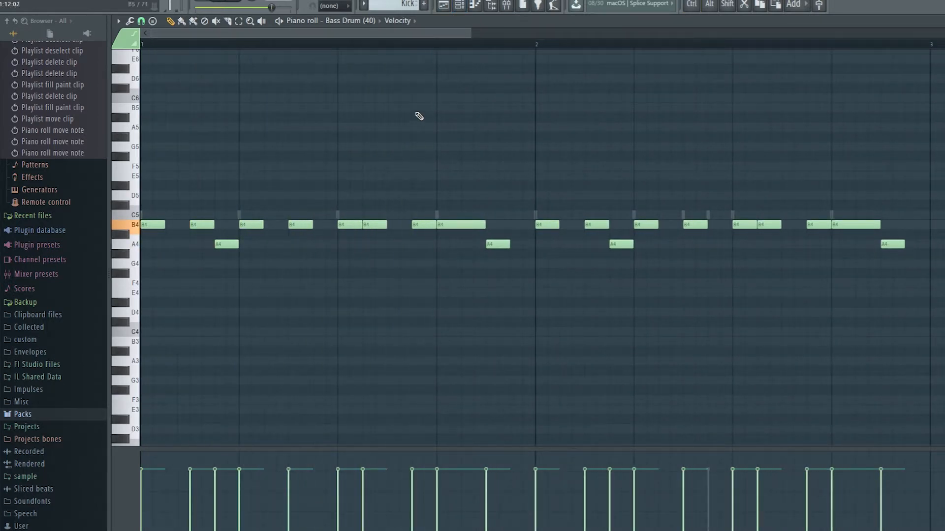
Step: Reopen the channel rack and play the Kick pattern to examine how its drum steps fit together
key(F6)
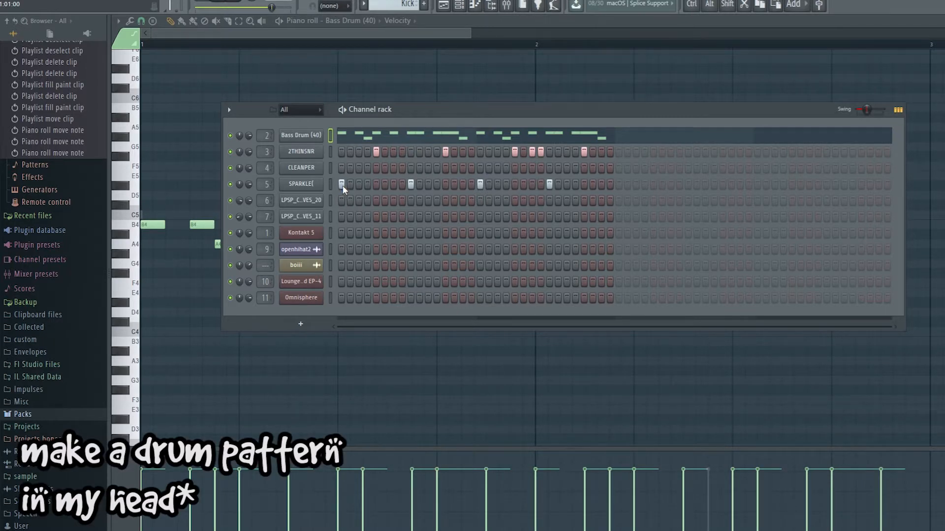
key(space)
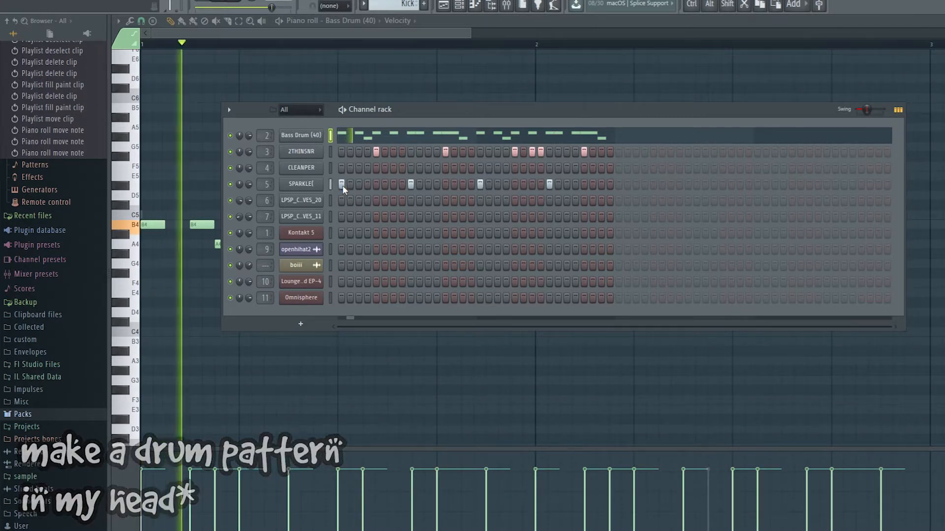
key(space)
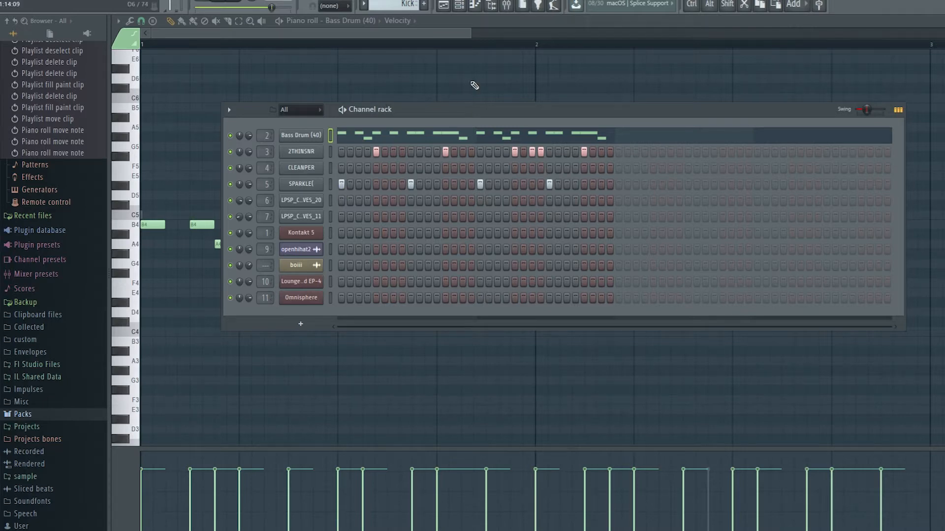
Step: Return to the playlist and show the arrangement from about bar 13 to bar 21
click(443, 5)
click(460, 6)
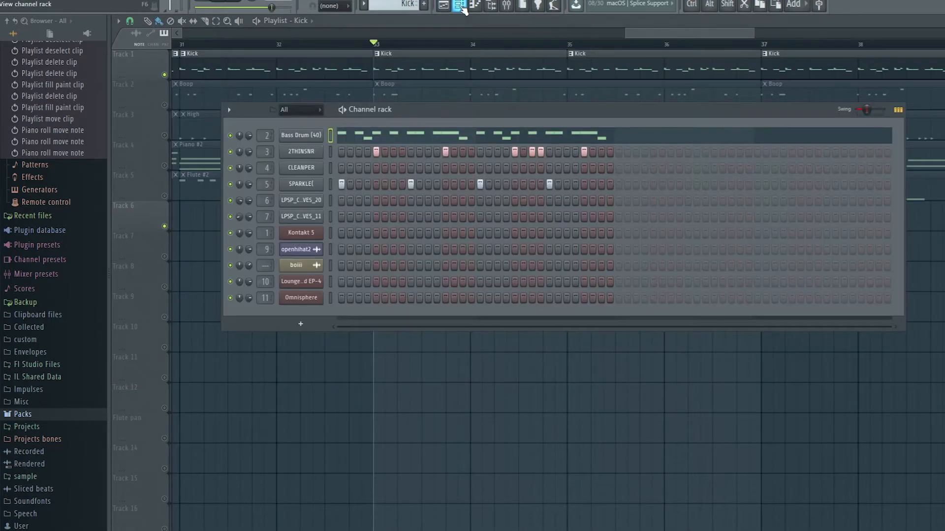
click(426, 32)
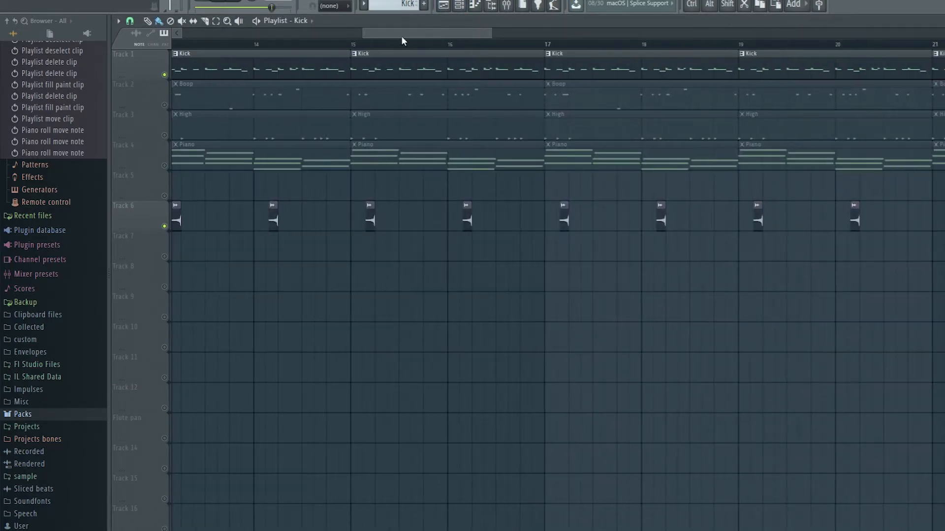
Step: Place the Hihat_open_2 sample from the DataDrive pack's Hihats folder on Track 9 just after bar 14
click(23, 416)
click(43, 334)
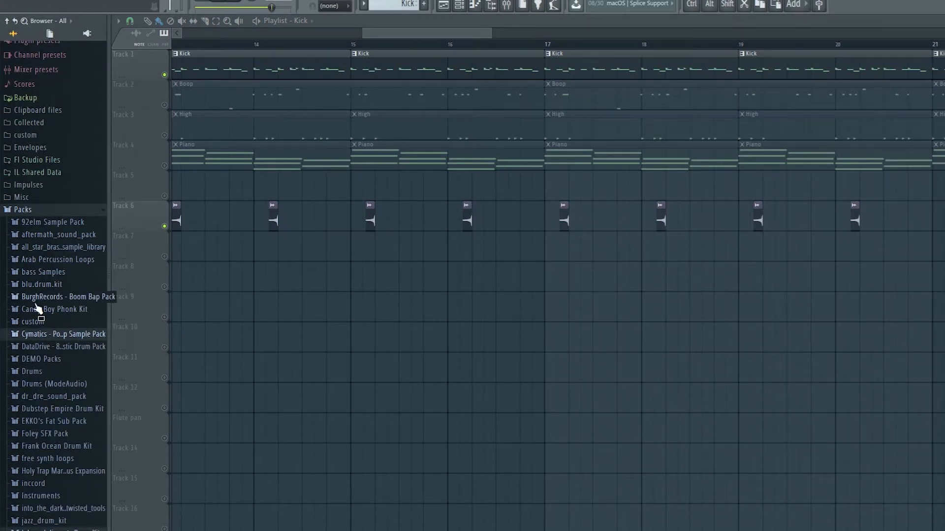
click(55, 336)
click(54, 337)
click(55, 350)
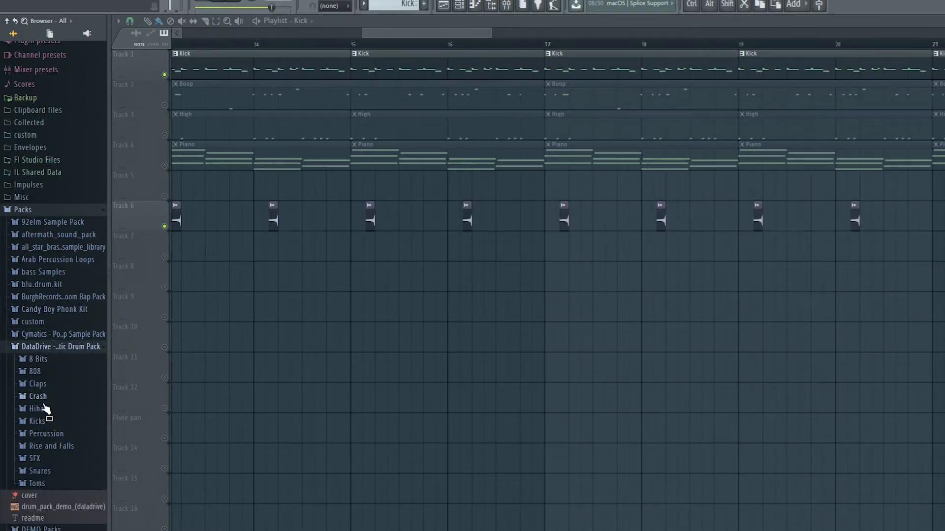
click(46, 411)
click(54, 391)
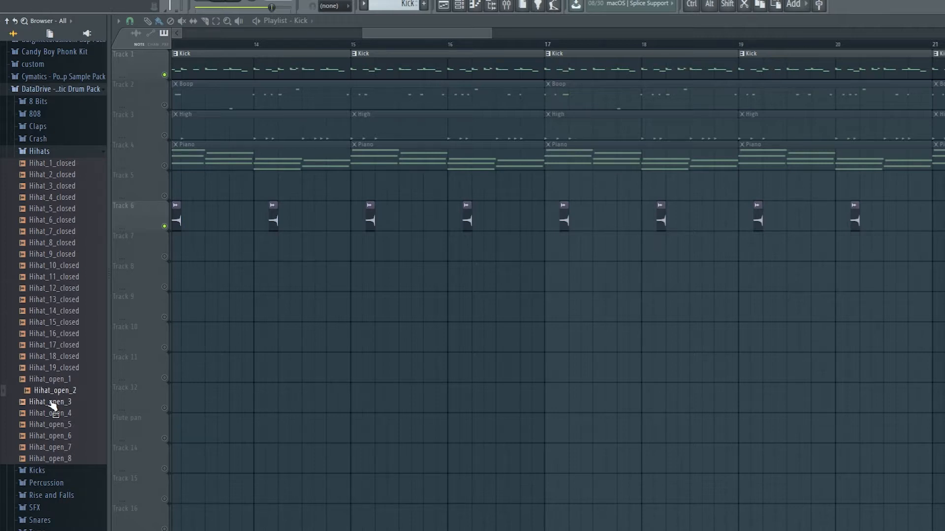
drag(54, 393, 276, 310)
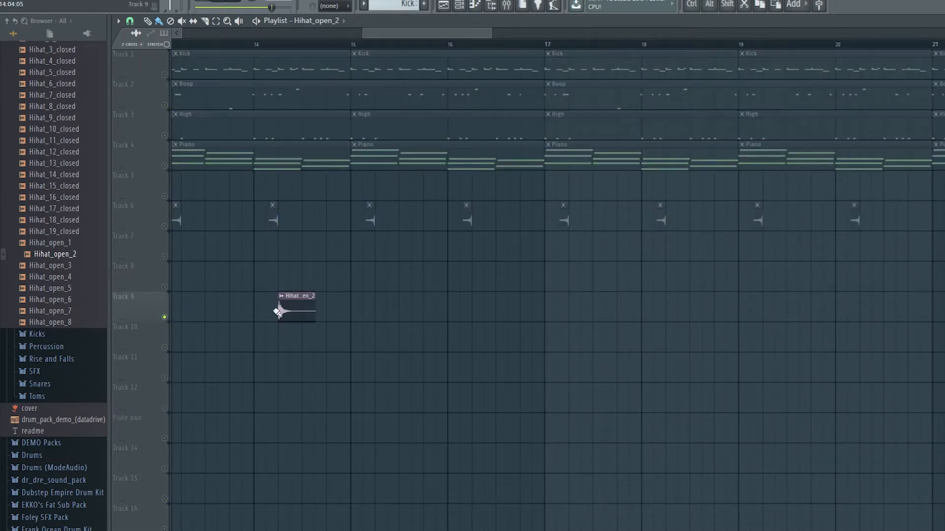
Step: Reverse the Hihat_open_2 sample on Track 9 and play it from about bar 14
double_click(282, 310)
click(372, 270)
click(500, 155)
click(296, 44)
key(space)
key(space)
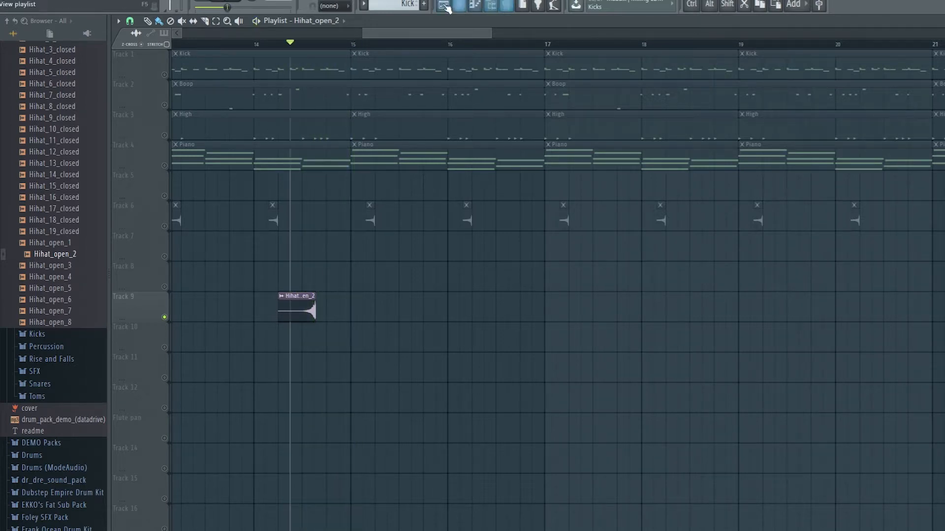
Step: Undo the reversal and placement of the Hihat_open_2 clip on Track 9 and close the channel rack
key(ctrl+alt+z)
key(ctrl+alt+z)
key(ctrl+alt+z)
key(ctrl+alt+z)
key(ctrl+alt+z)
key(ctrl+alt+z)
key(F6)
right_click(317, 201)
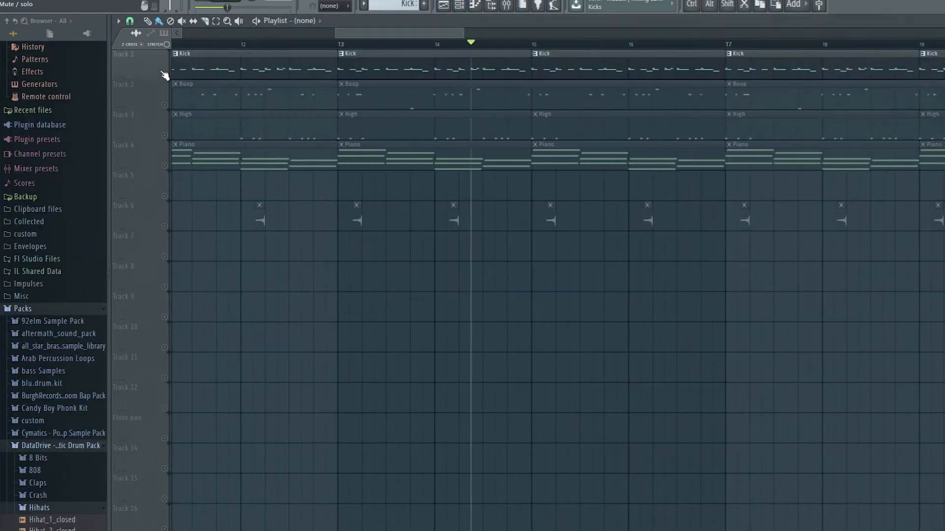
Step: Unsolo the tracks so that all of them sound and play the arrangement from bar 13
right_click(164, 75)
click(348, 46)
key(space)
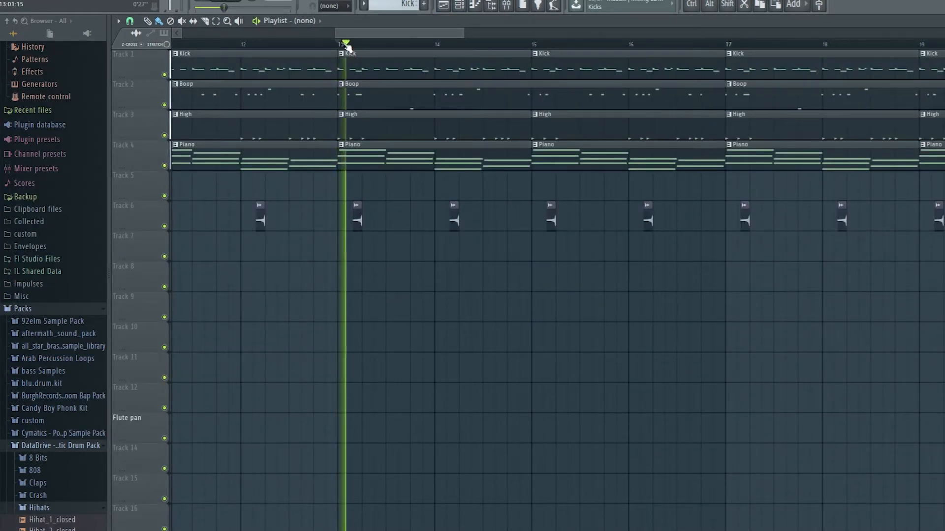
drag(349, 45, 359, 44)
Step: Move playback ahead to just before bar 29 to hear the section with the Piano #2 and Flute #2 clips
scroll(436, 45, down, 4)
drag(447, 31, 630, 31)
click(550, 44)
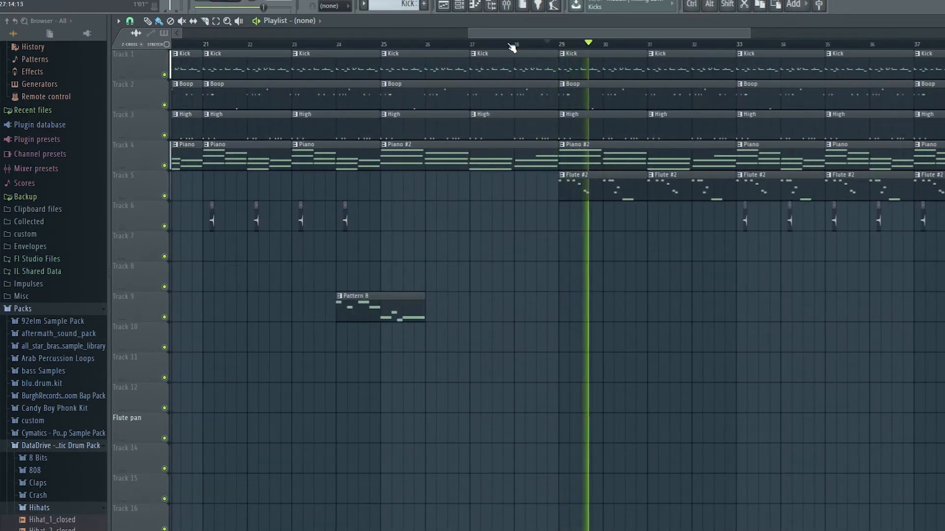
Step: Set bars 33 and 34 as the playback loop in the playlist
scroll(620, 84, down, 3)
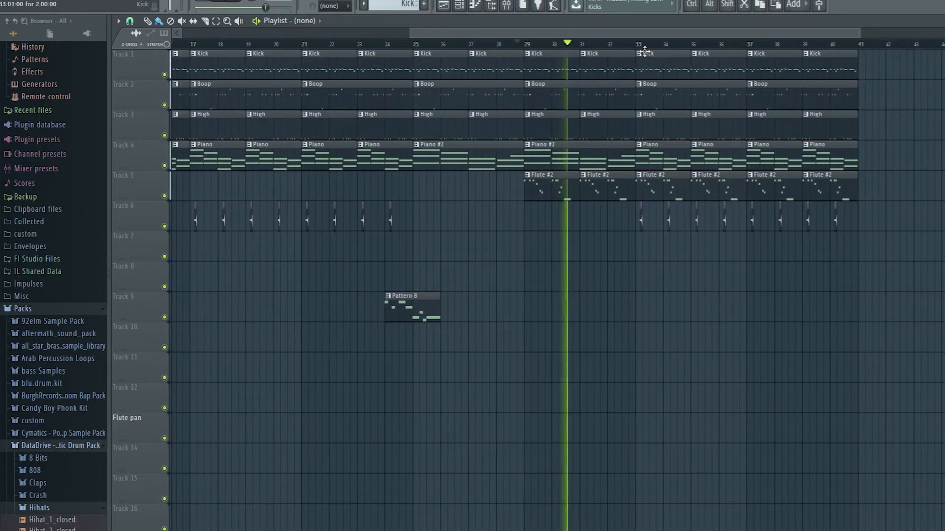
scroll(659, 65, up, 3)
scroll(659, 64, up, 1)
drag(626, 43, 721, 46)
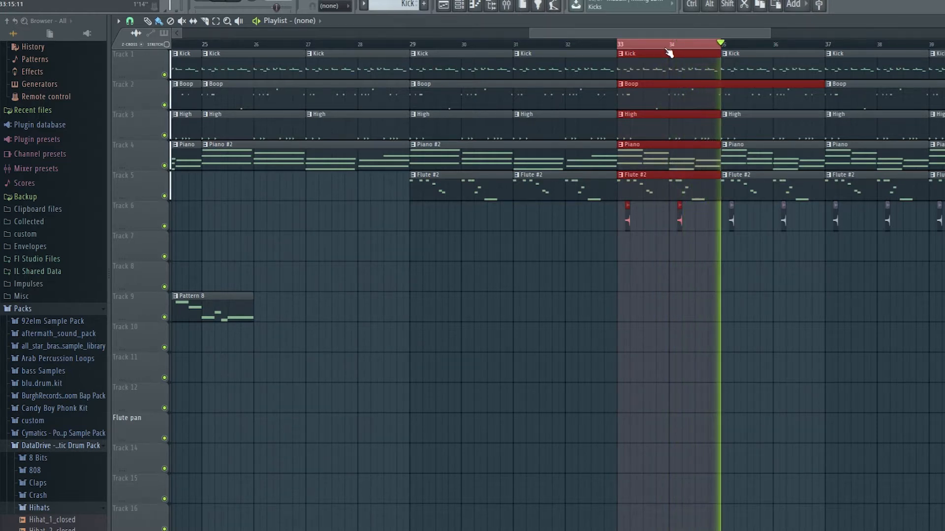
drag(578, 33, 603, 35)
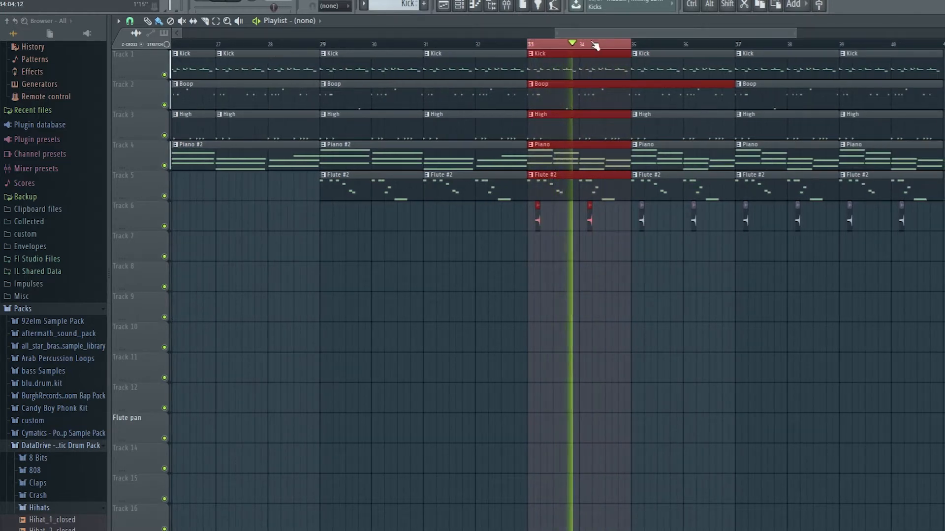
Step: Open the Piano #2 clip at bar 29 and the Flute #2 clip at bar 33 to examine their notes, and play the flute melody
double_click(339, 154)
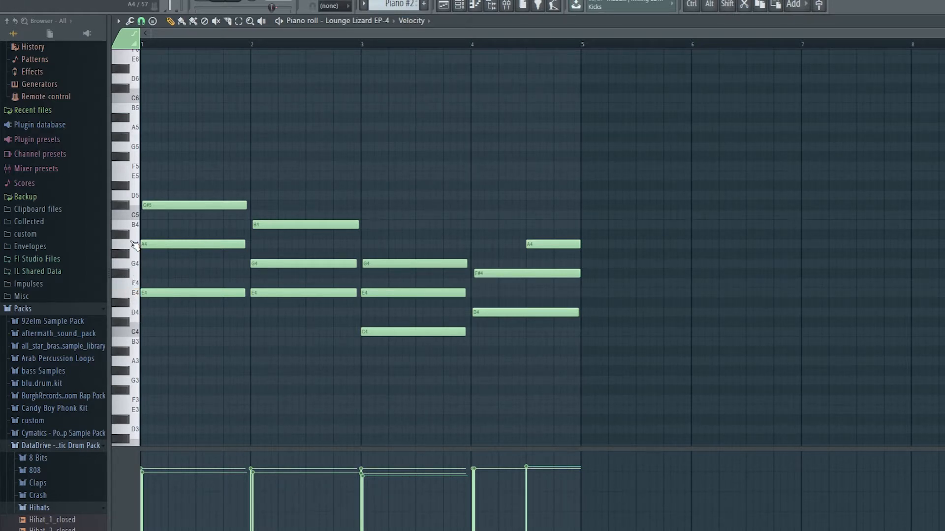
click(443, 5)
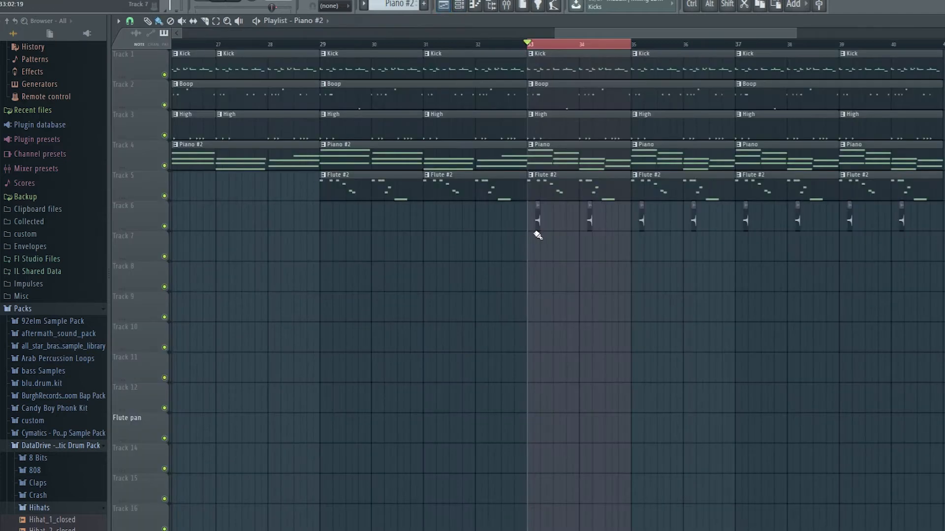
double_click(551, 182)
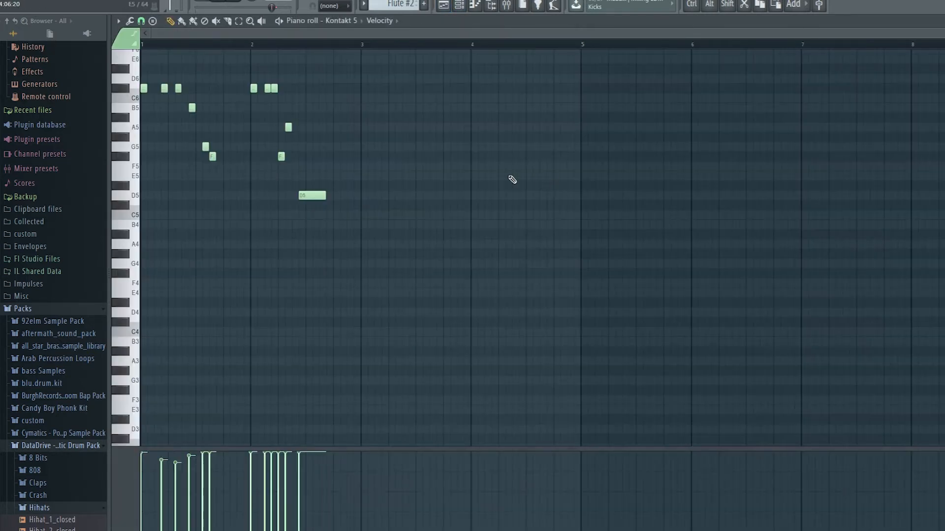
key(space)
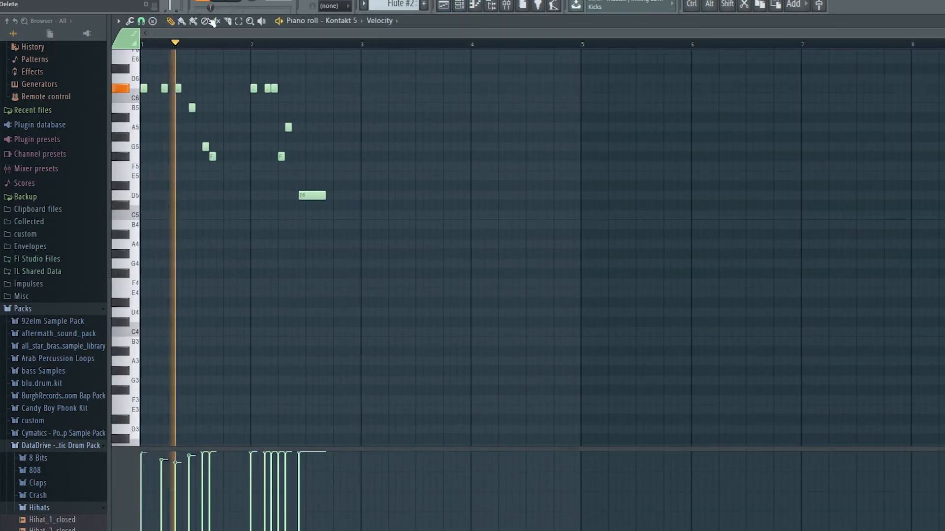
scroll(297, 163, up, 3)
scroll(259, 183, up, 3)
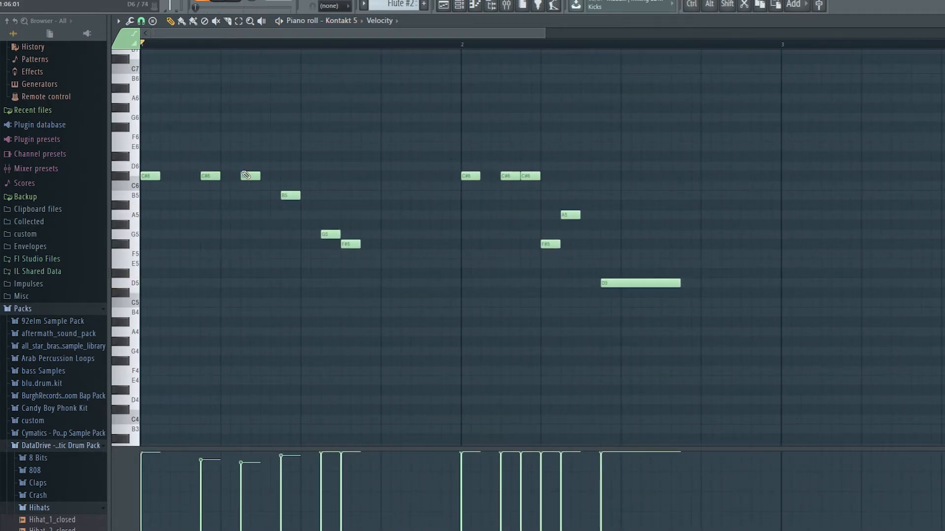
Step: Browse through the Flute and Kick patterns to the Piano pattern and examine its chord notes in the piano roll
scroll(398, 5, up, 1)
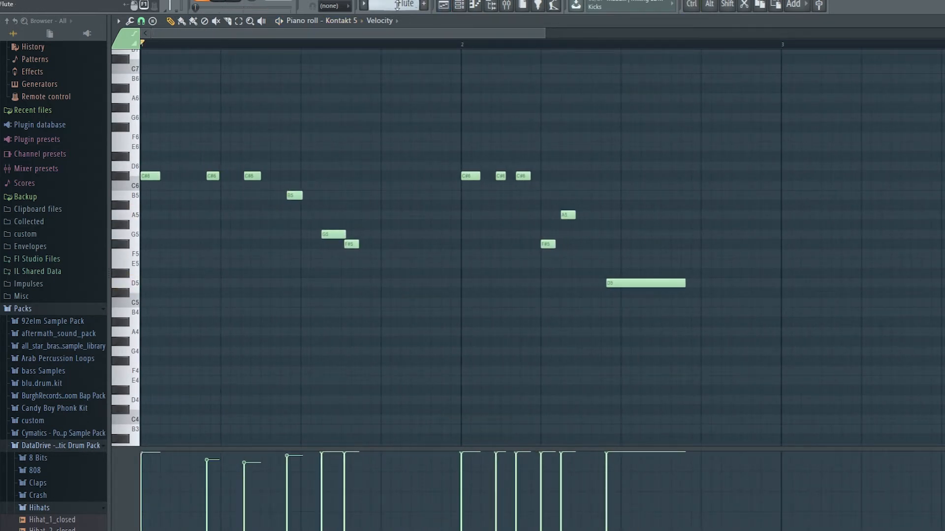
scroll(398, 5, up, 1)
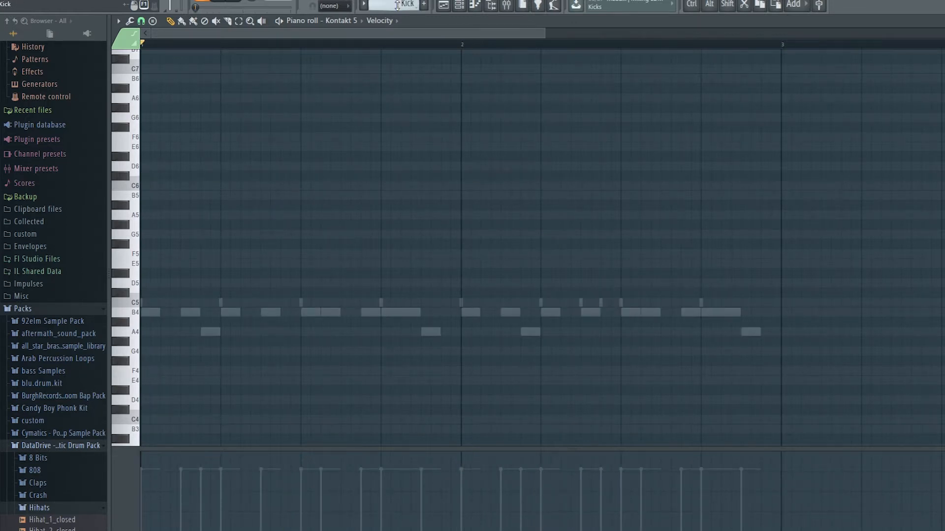
scroll(398, 5, up, 3)
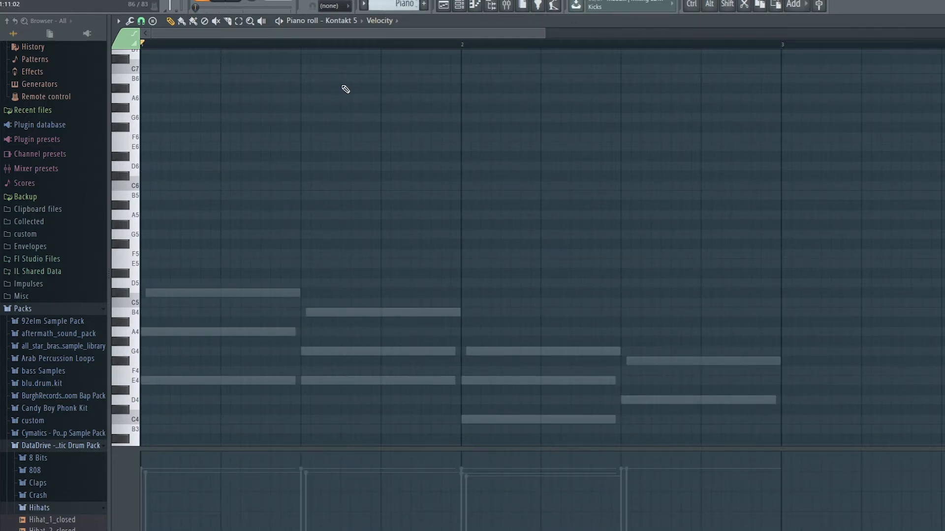
scroll(148, 258, down, 1)
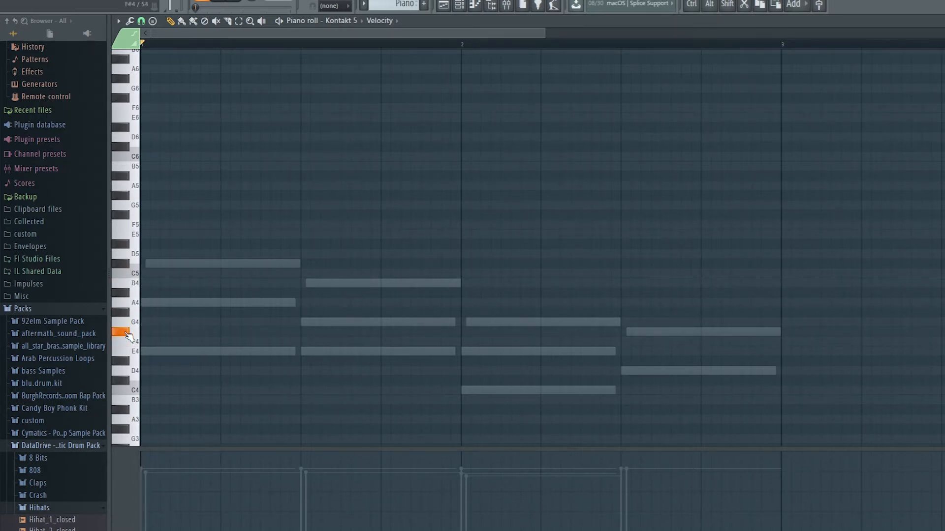
Step: Add an empty pattern named Pattern 9 and return to the playlist
key(F4)
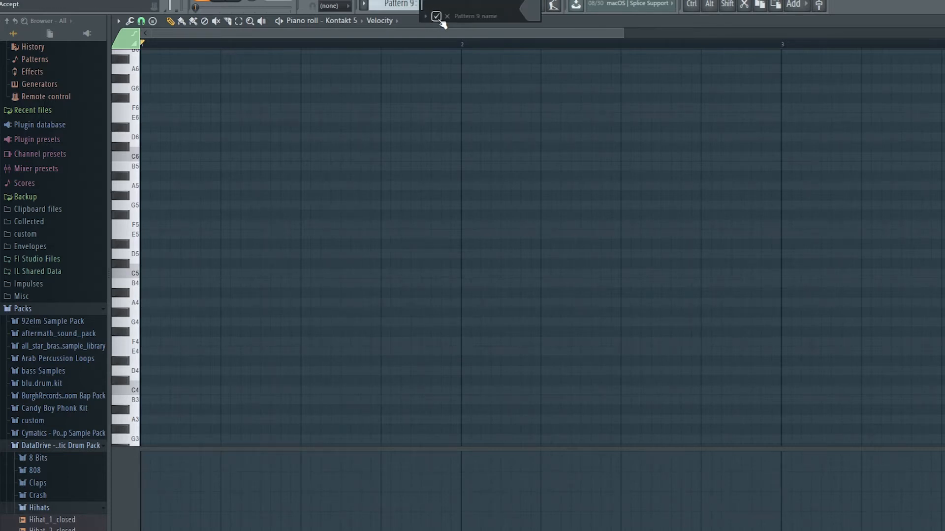
click(406, 4)
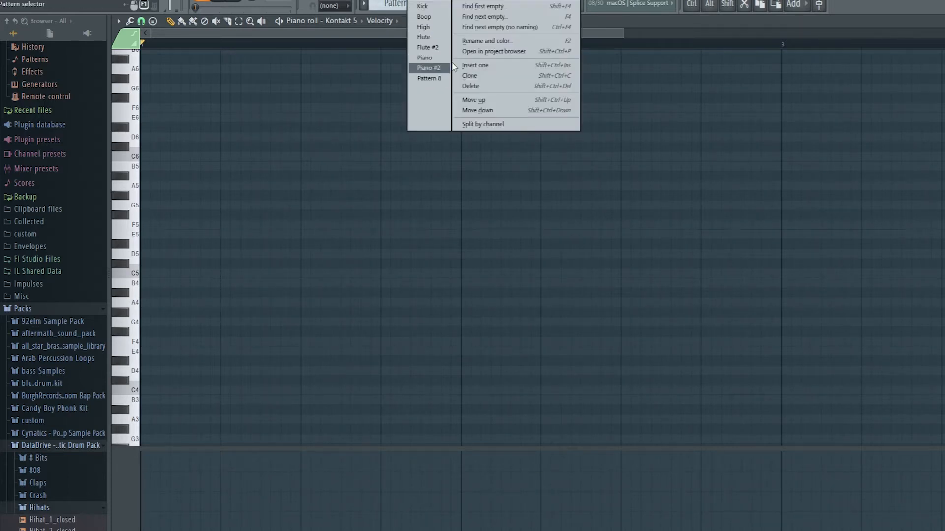
click(443, 5)
click(443, 5)
Step: Play the arrangement from bar 29 and play the looped section from bar 33
click(325, 43)
key(space)
key(space)
click(527, 45)
ctrl+scroll(571, 128, up, 1)
ctrl+scroll(571, 128, down, 1)
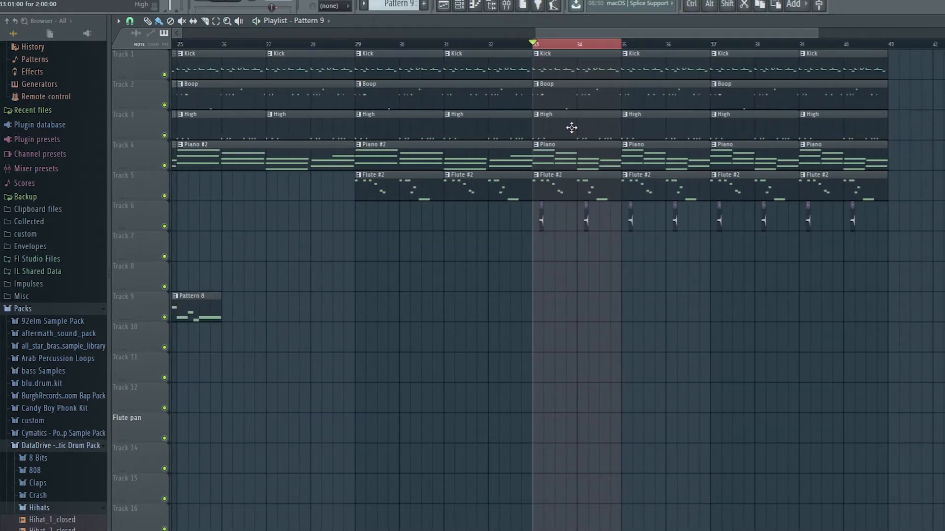
key(space)
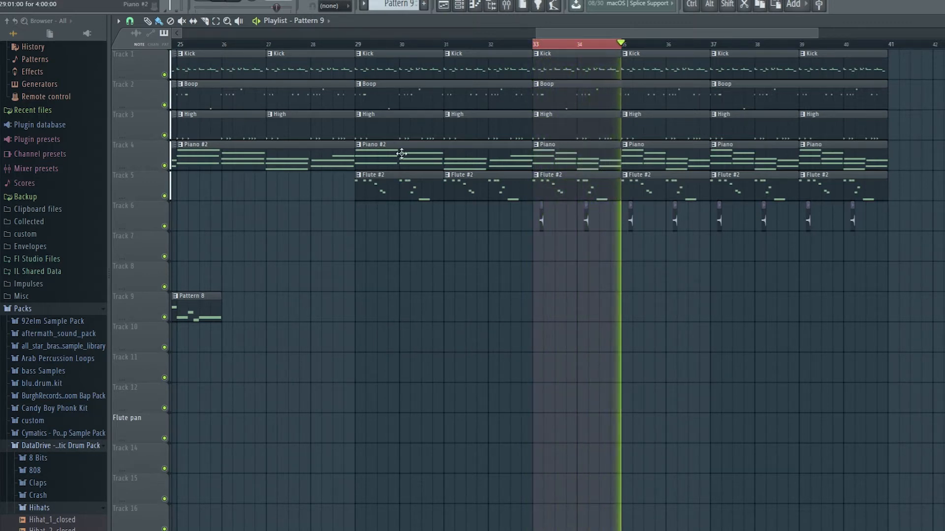
Step: Stop the loop, open the Boop clip at bar 33, play its CLEANPER notes in the piano roll, and return to the playlist
key(space)
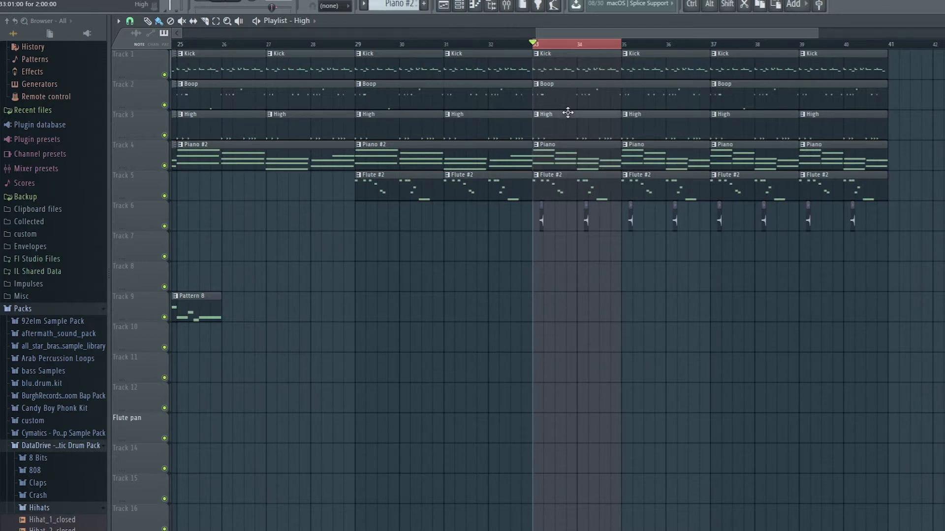
double_click(560, 98)
click(458, 5)
key(space)
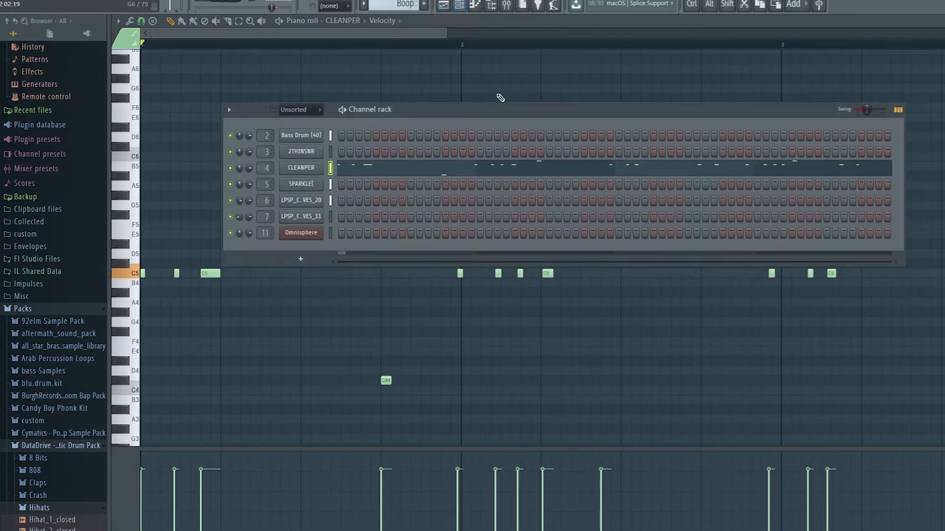
click(362, 37)
scroll(363, 90, down, 3)
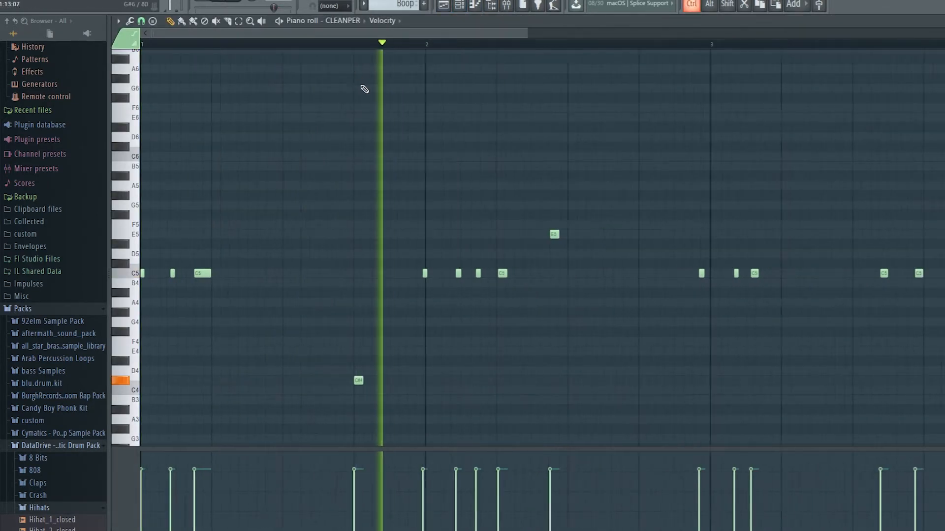
key(space)
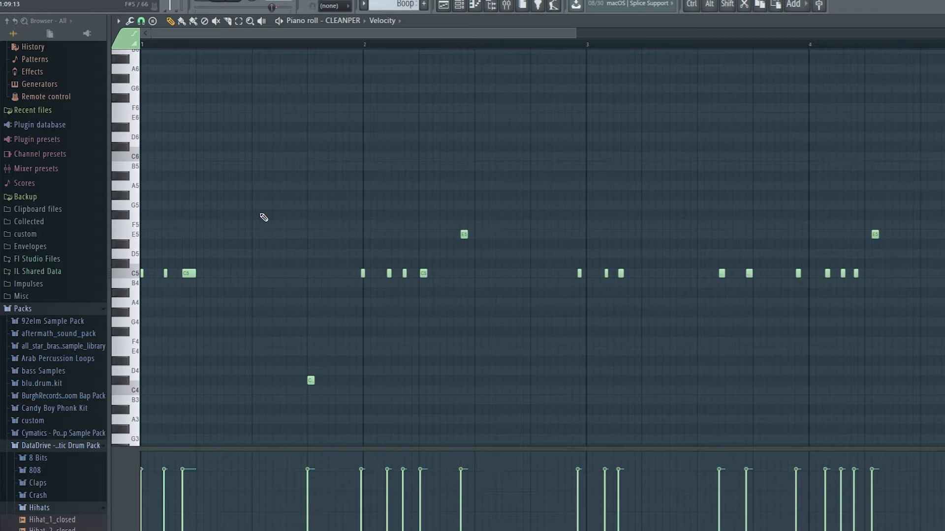
click(444, 5)
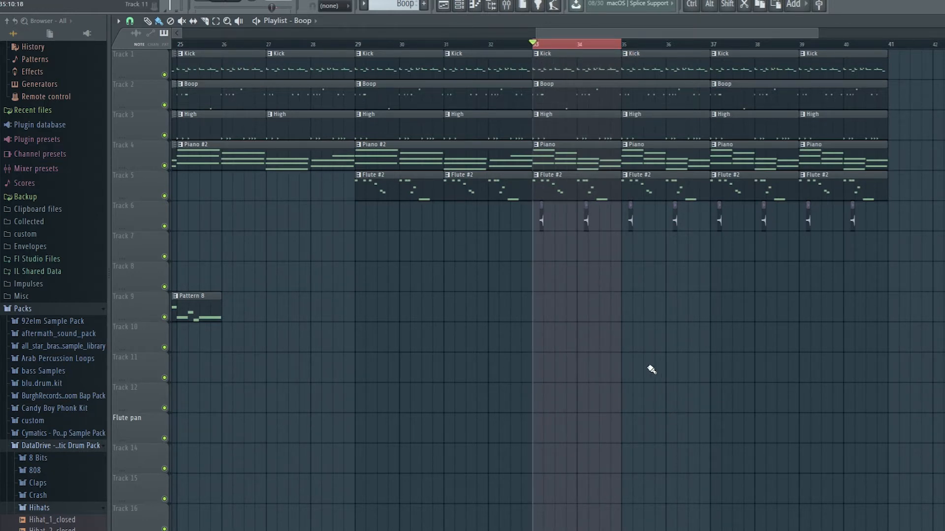
key(alt+Tab)
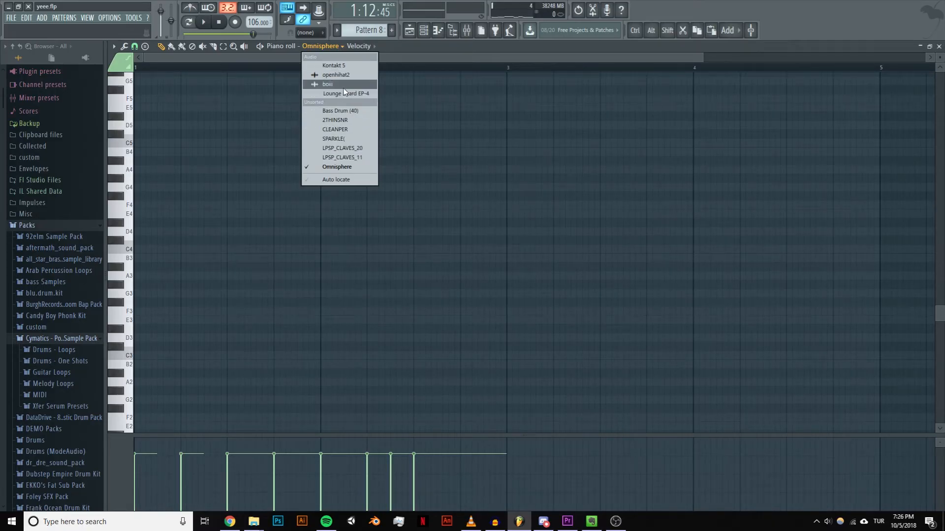
Step: Switch to the Kick pattern, open the Bass Drum (40) notes in the piano roll and play the pattern
click(367, 34)
scroll(366, 31, up, 4)
scroll(307, 114, up, 3)
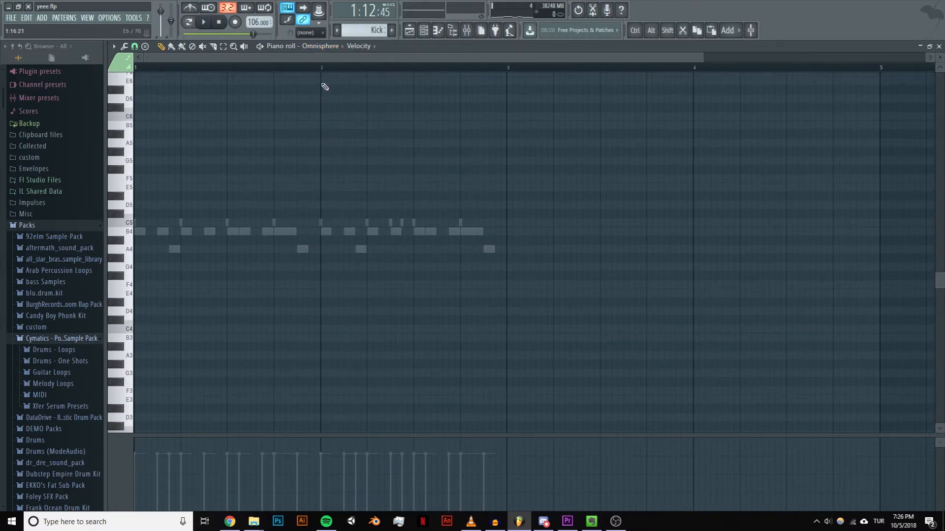
click(320, 46)
click(340, 110)
key(space)
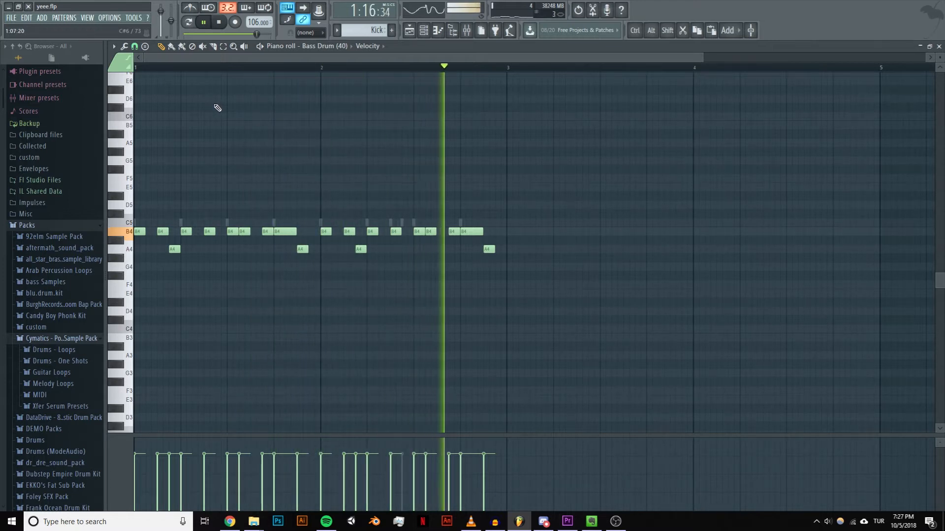
key(space)
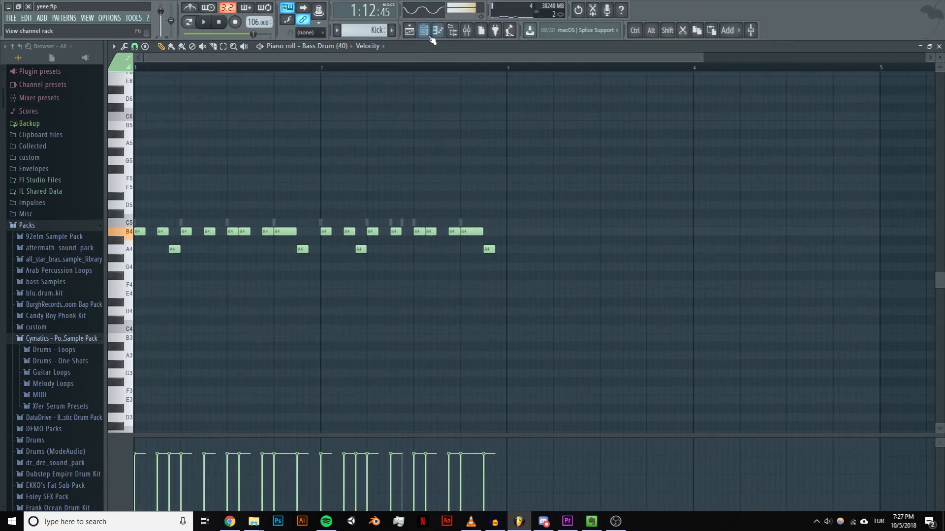
Step: View the Kick pattern's channels in the channel rack, and inspect and audition the bass drum's B4 note in the piano roll
click(423, 31)
drag(719, 119, 367, 129)
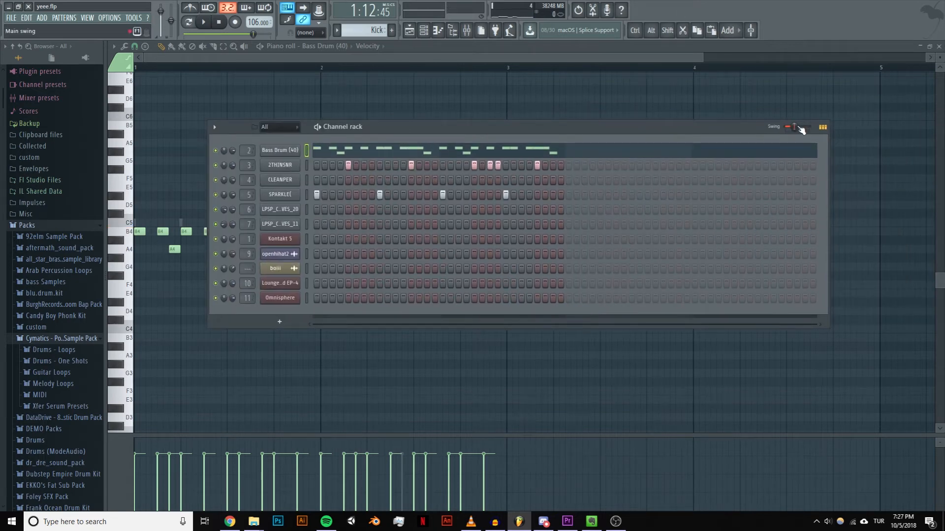
scroll(63, 252, down, 4)
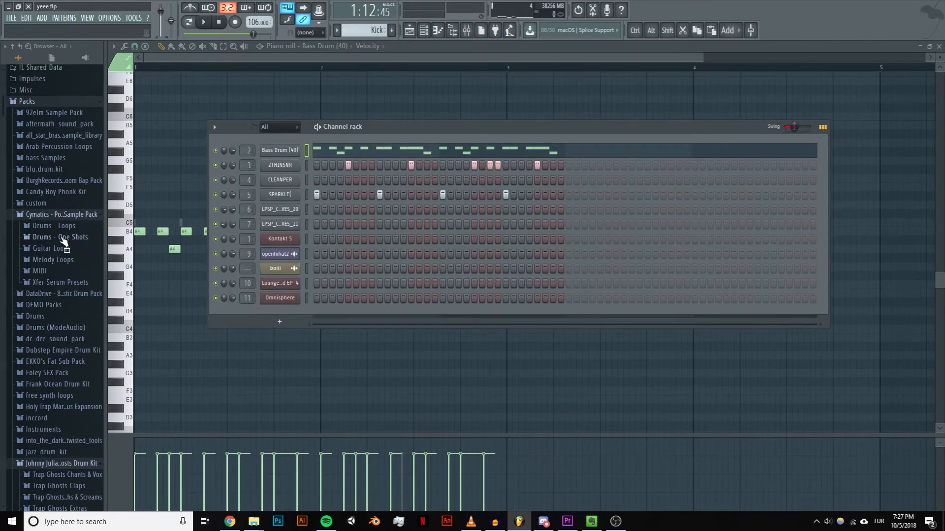
click(292, 58)
scroll(146, 247, up, 3)
scroll(147, 249, up, 4)
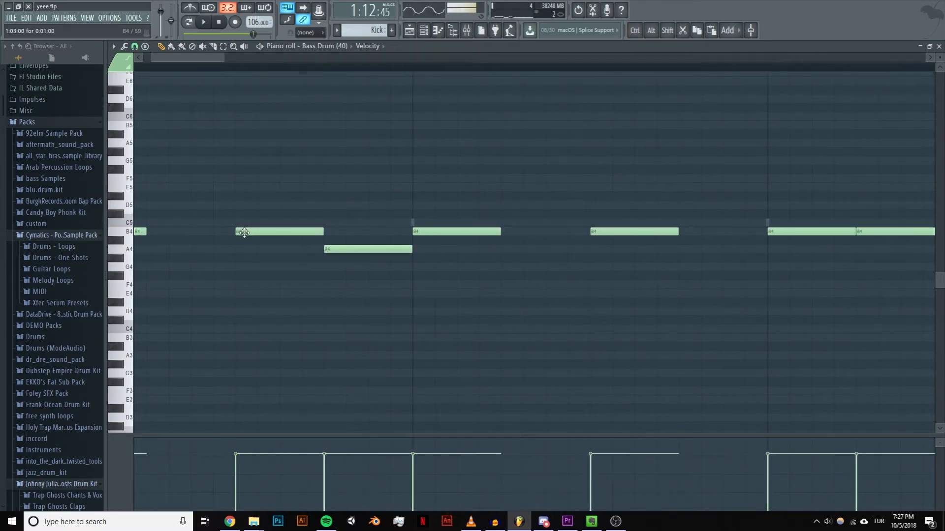
double_click(243, 231)
click(534, 194)
click(120, 233)
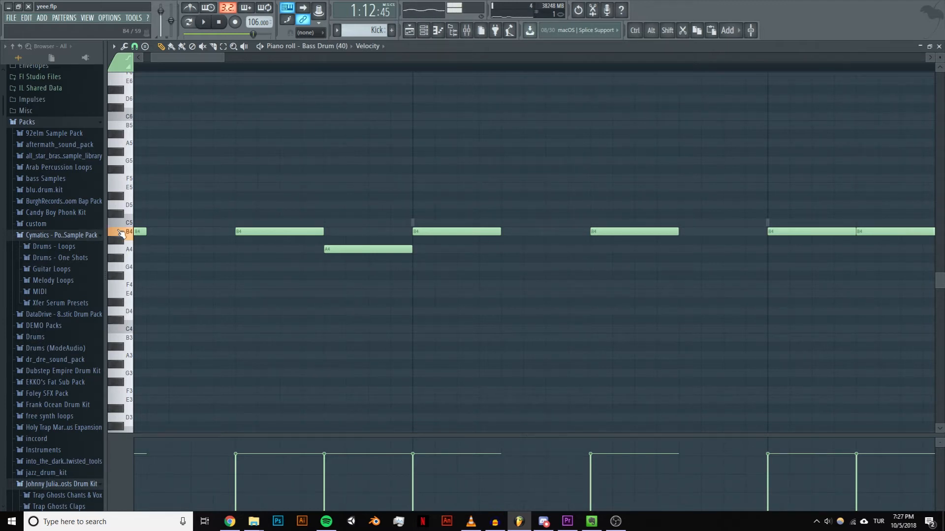
Step: Play the start of the Kick pattern while viewing the full bass drum rhythm in the piano roll
scroll(48, 242, down, 6)
scroll(54, 240, up, 8)
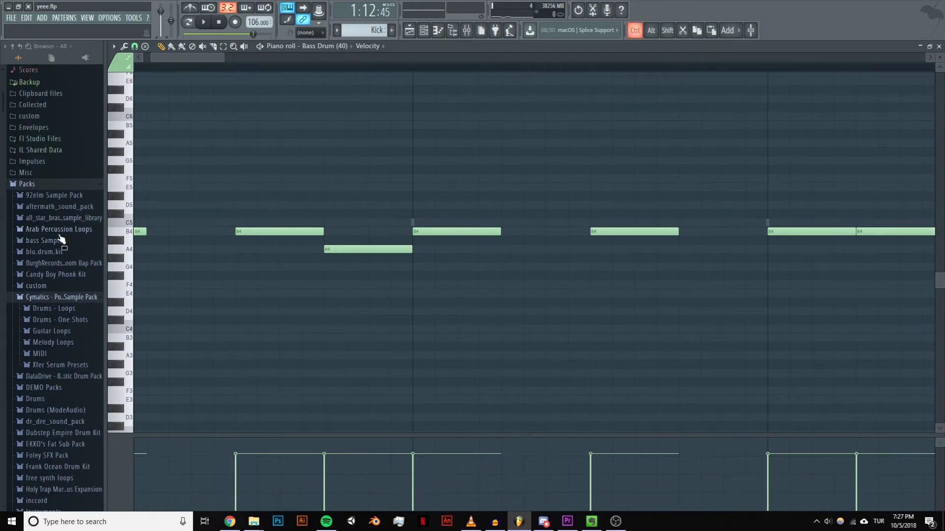
scroll(54, 202, up, 5)
key(space)
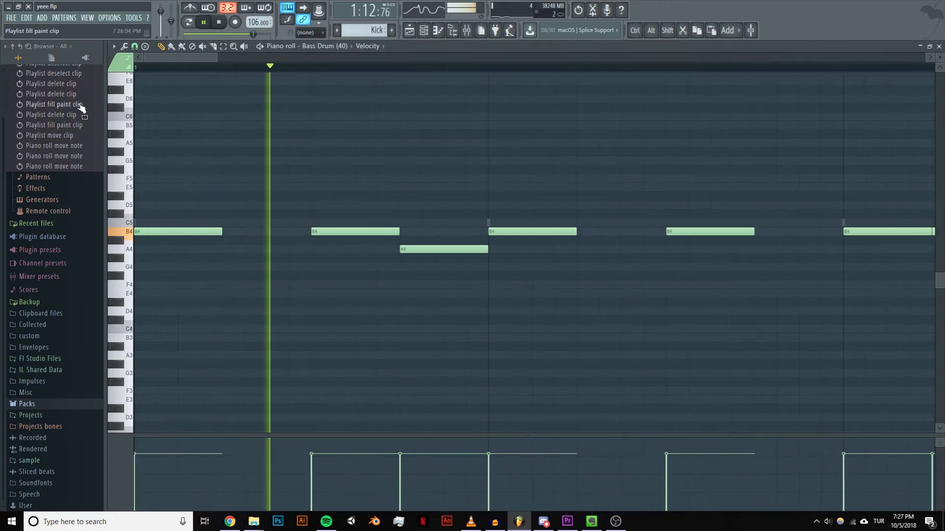
scroll(418, 186, down, 6)
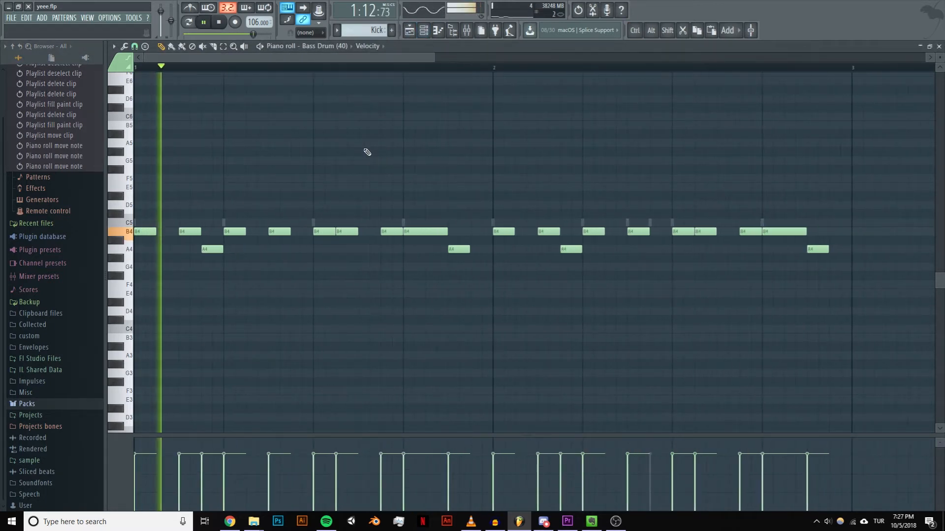
key(space)
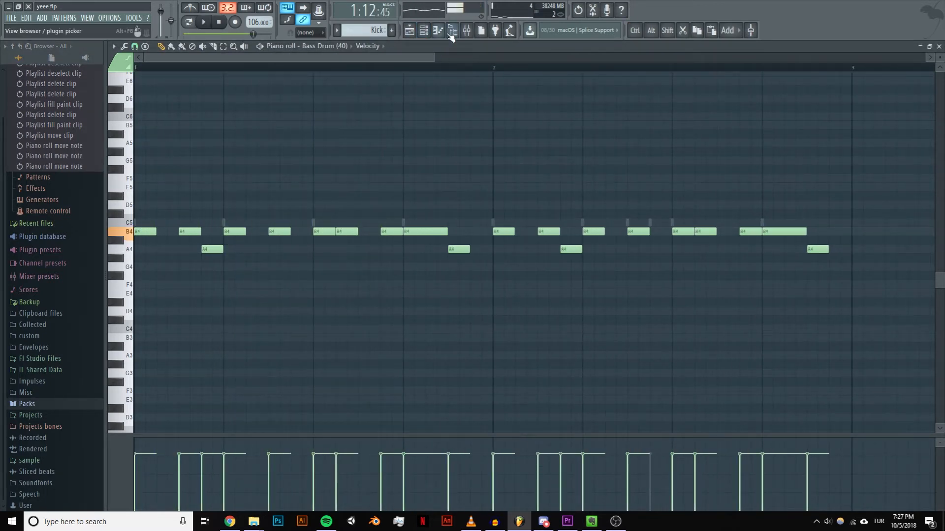
Step: Play the Kick pattern with its snare and SPARKLE steps shown in the channel rack, and return to the playlist
click(424, 29)
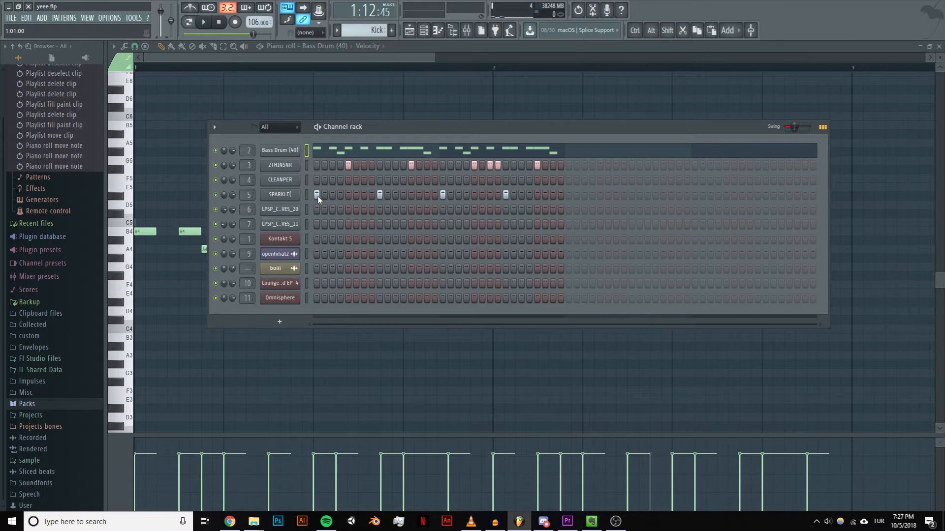
key(space)
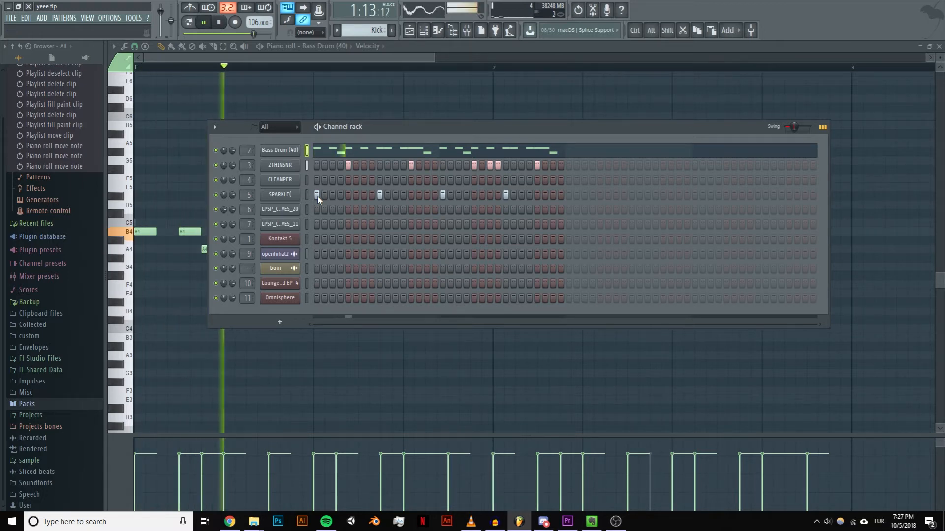
key(space)
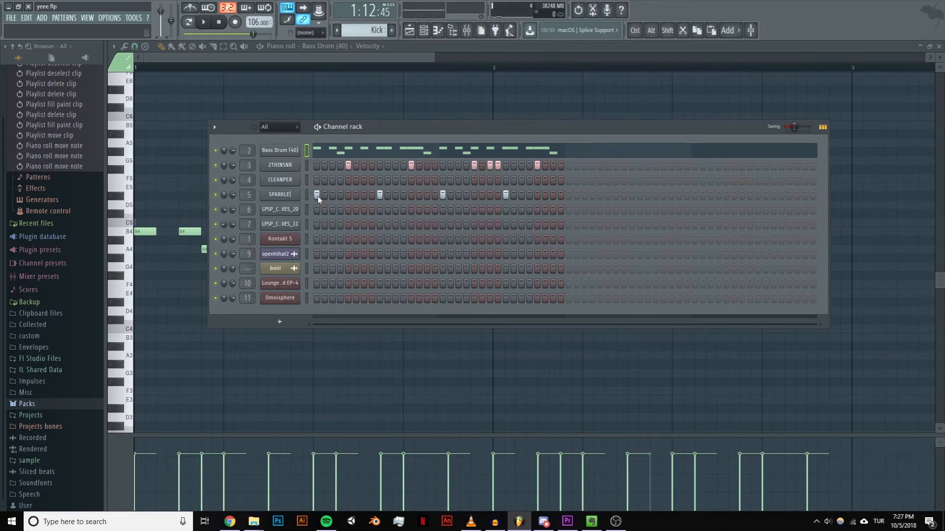
click(411, 32)
click(424, 32)
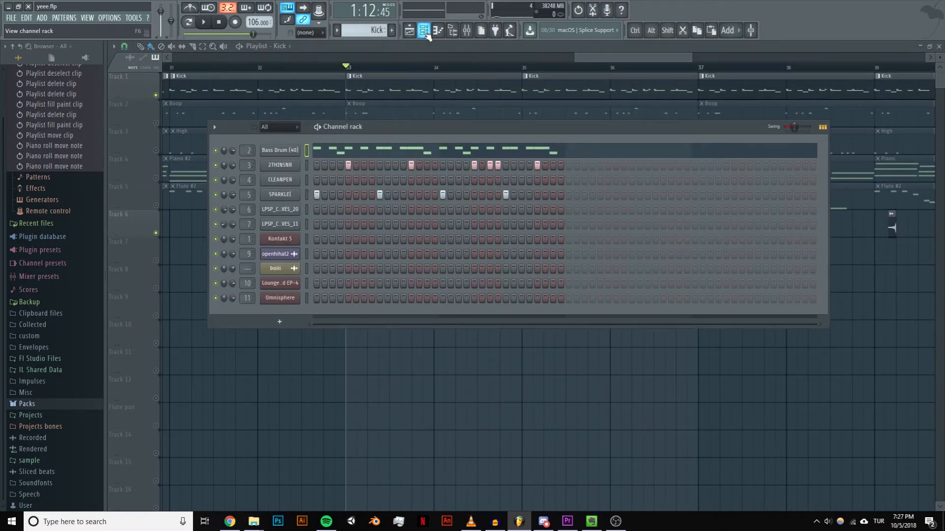
click(395, 55)
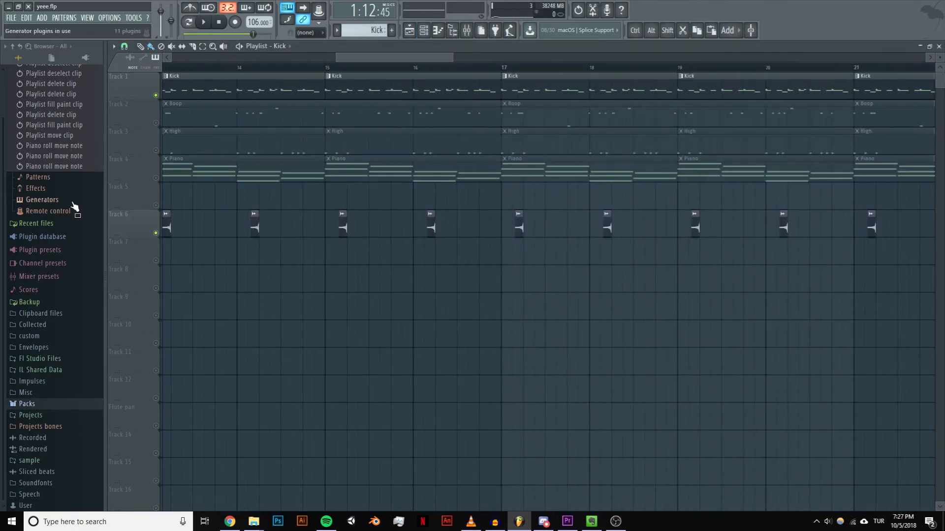
Step: Browse the sample packs to the DataDrive drum pack's Hihats folder and preview Hihat_open_2
click(27, 403)
scroll(29, 403, down, 5)
click(49, 331)
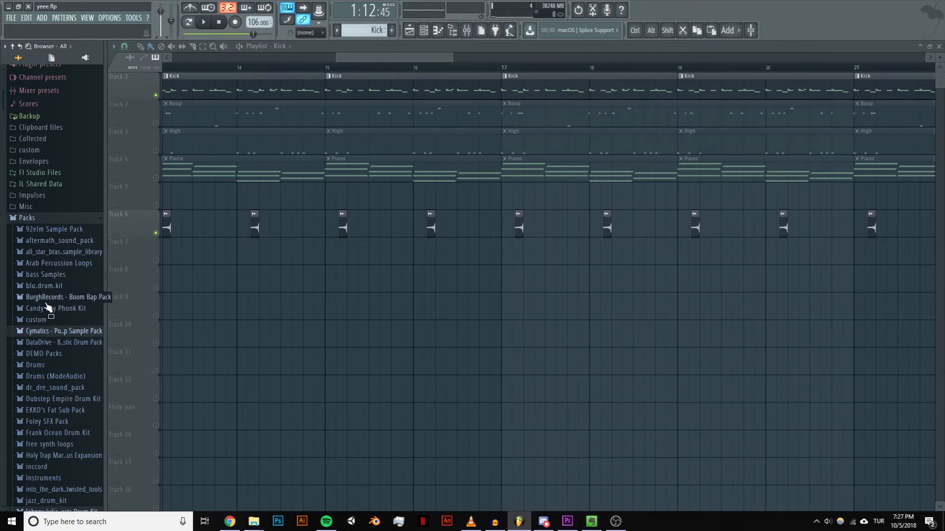
click(55, 332)
click(53, 333)
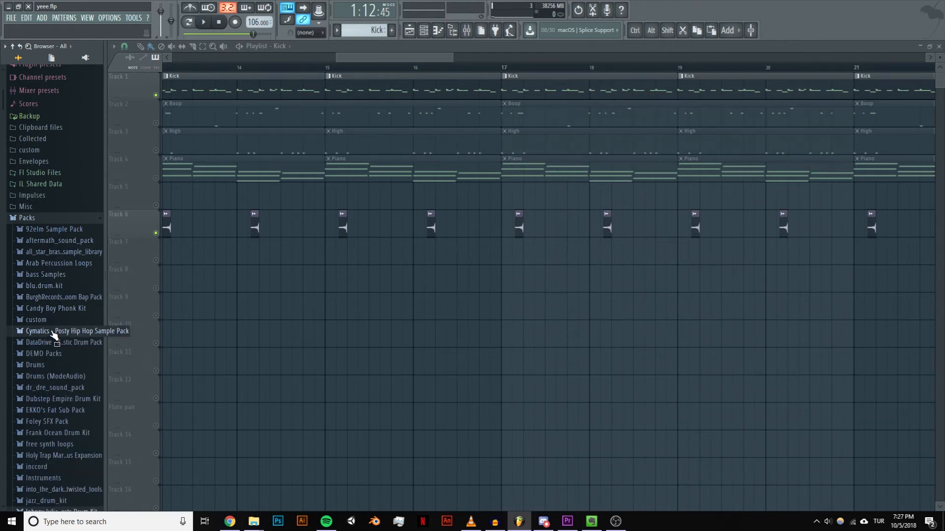
click(56, 343)
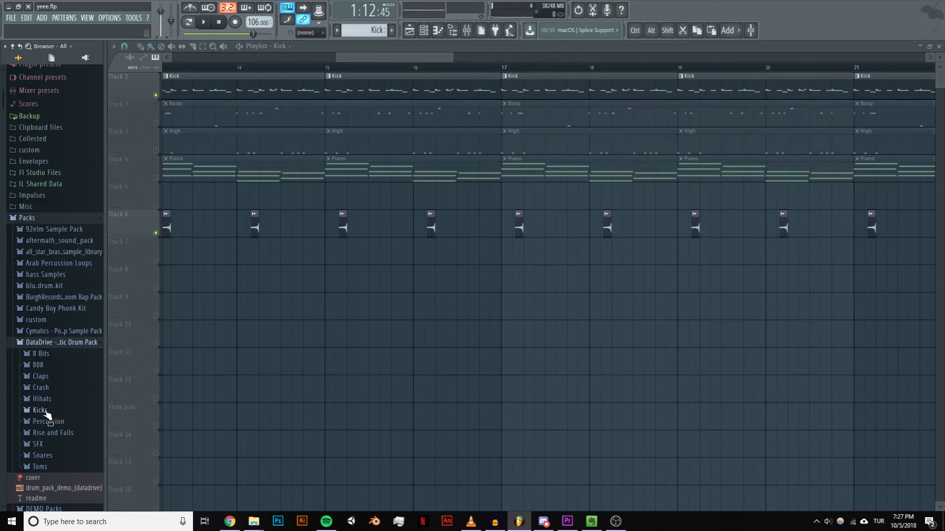
click(42, 398)
click(55, 383)
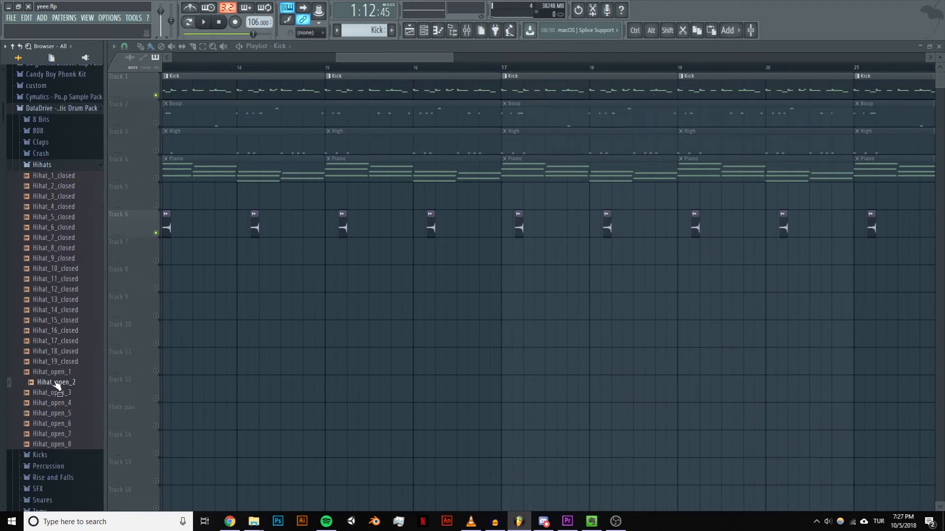
Step: Place the Hihat_open_2 sample on Track 9 in bar 14 and solo that track
drag(56, 384, 270, 306)
double_click(274, 332)
click(461, 169)
right_click(156, 233)
right_click(156, 232)
right_click(156, 316)
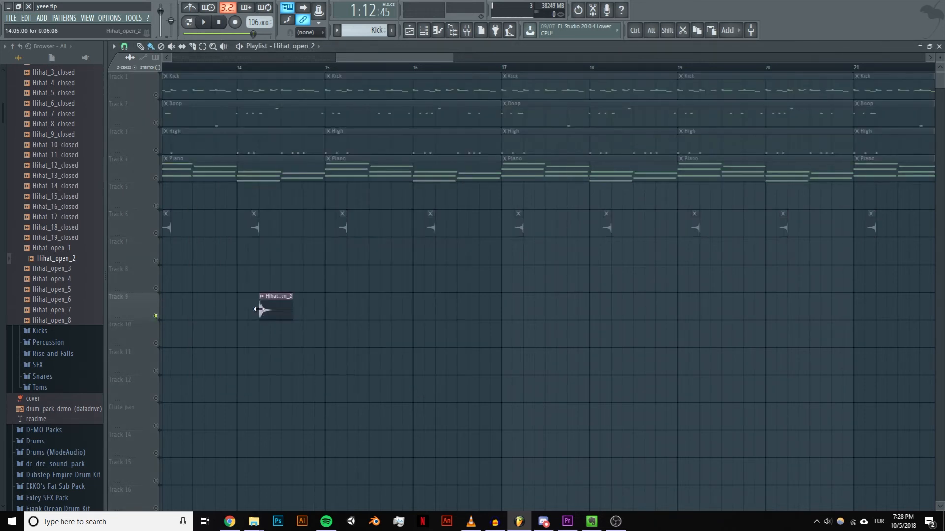
Step: Reverse the Hihat_open_2 sample and play the clip back on the playlist
double_click(261, 310)
click(337, 282)
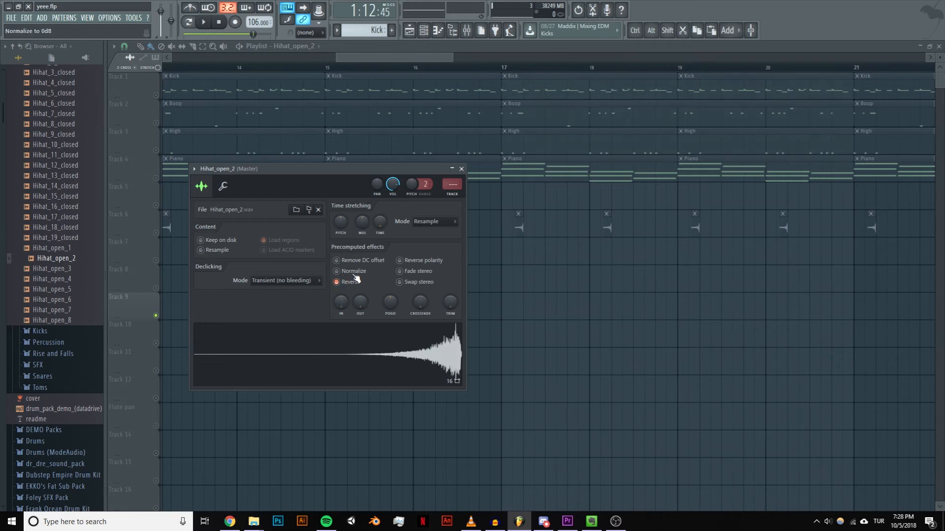
click(462, 169)
click(274, 68)
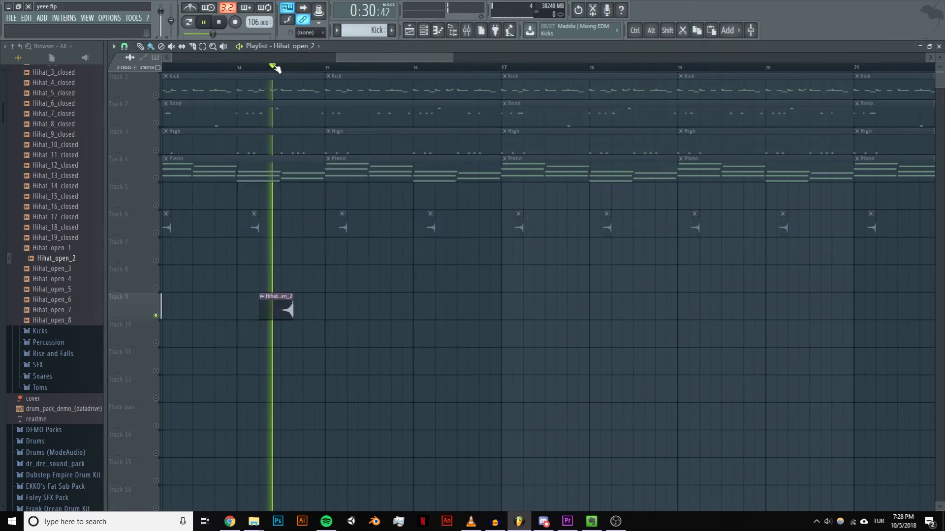
key(space)
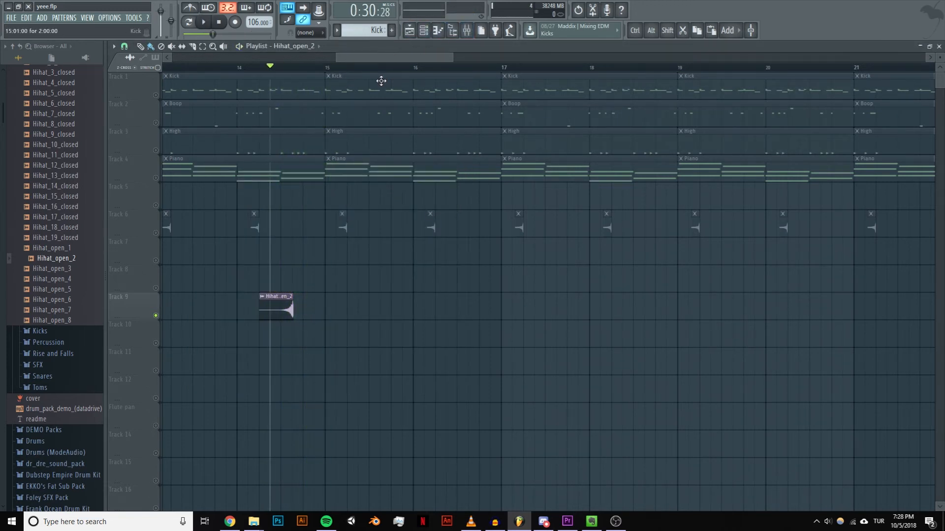
Step: Undo the hi-hat clip's placement and reversal, and delete the Hihat_open_2 channel from the channel rack
key(ctrl+alt+z)
key(ctrl+alt+z)
key(ctrl+alt+z)
key(ctrl+alt+z)
key(ctrl+alt+z)
key(ctrl+alt+z)
key(ctrl+alt+z)
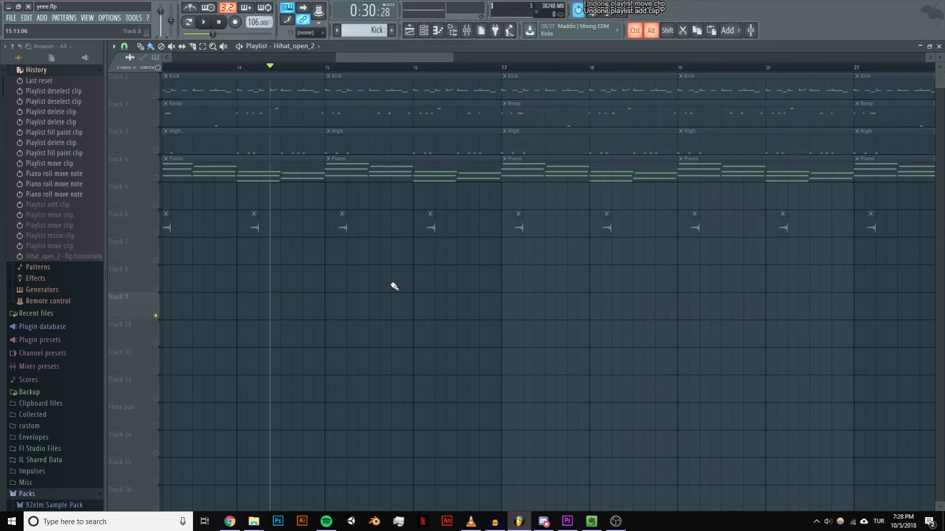
click(423, 30)
right_click(295, 209)
click(345, 308)
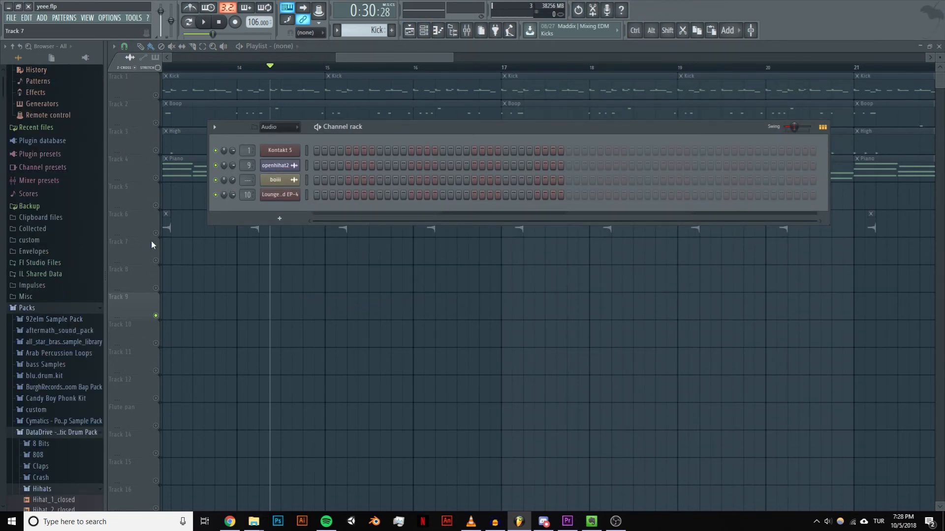
Step: Turn off the track solo so all tracks sound, and play the arrangement from bar 13 and from around bar 29
drag(361, 57, 337, 58)
right_click(155, 95)
right_click(155, 94)
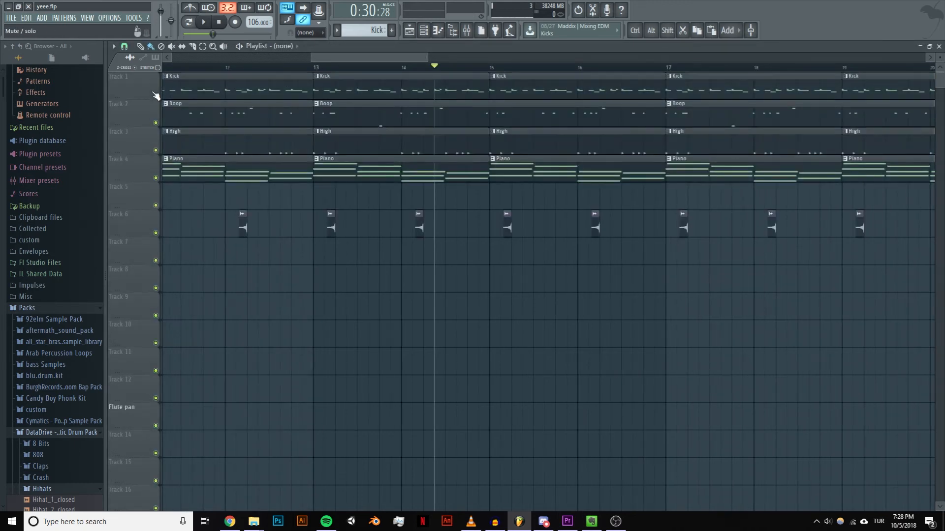
click(317, 67)
key(space)
drag(315, 67, 335, 69)
scroll(394, 94, down, 1)
scroll(393, 94, down, 3)
drag(421, 57, 574, 56)
click(507, 67)
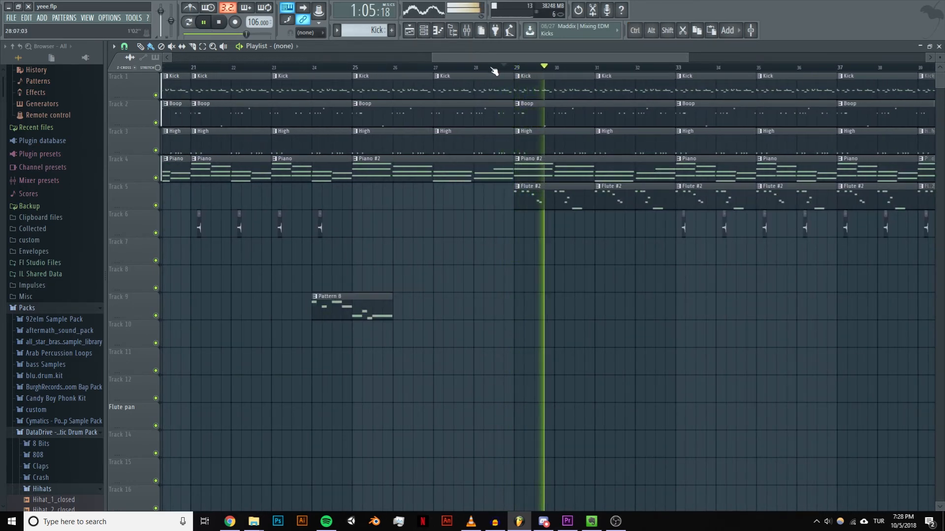
Step: Select the section from bar 33 to bar 35 on the timeline and play it as a loop
scroll(566, 67, down, 2)
drag(604, 59, 662, 69)
click(588, 68)
scroll(587, 72, up, 3)
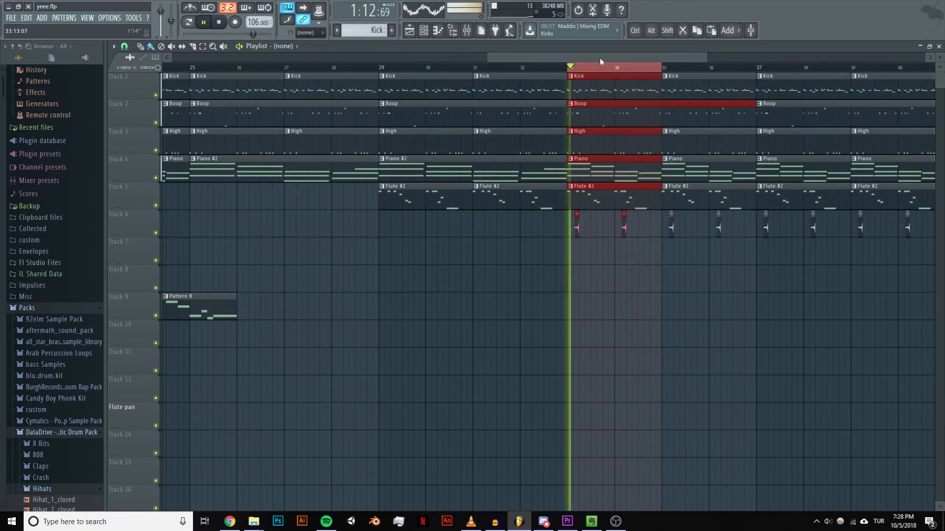
Step: Stop the looped playback, inspect the Piano #2 chords in the piano roll and return to the playlist
scroll(555, 63, down, 2)
key(space)
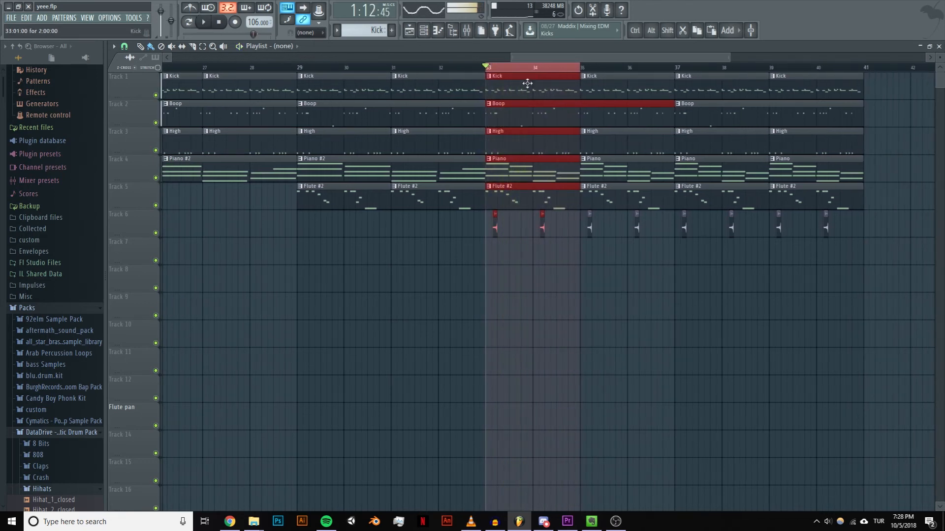
double_click(314, 167)
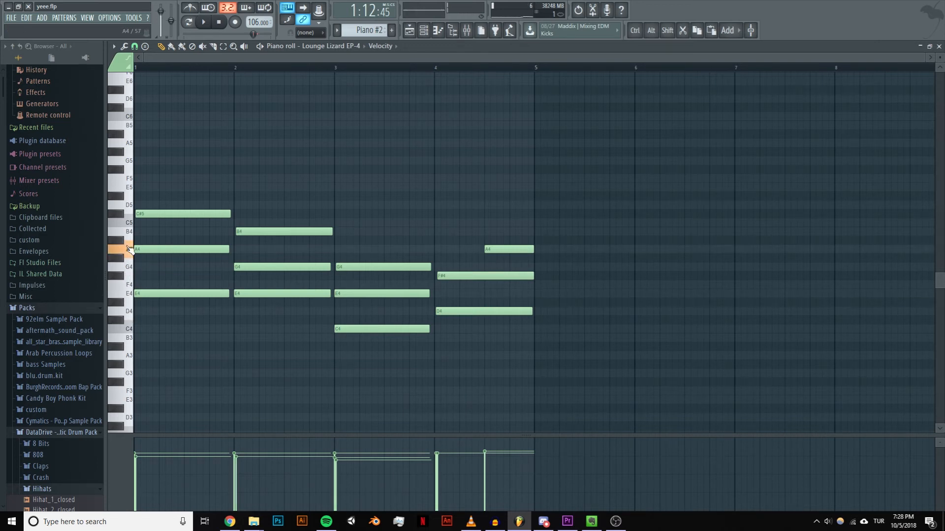
click(409, 30)
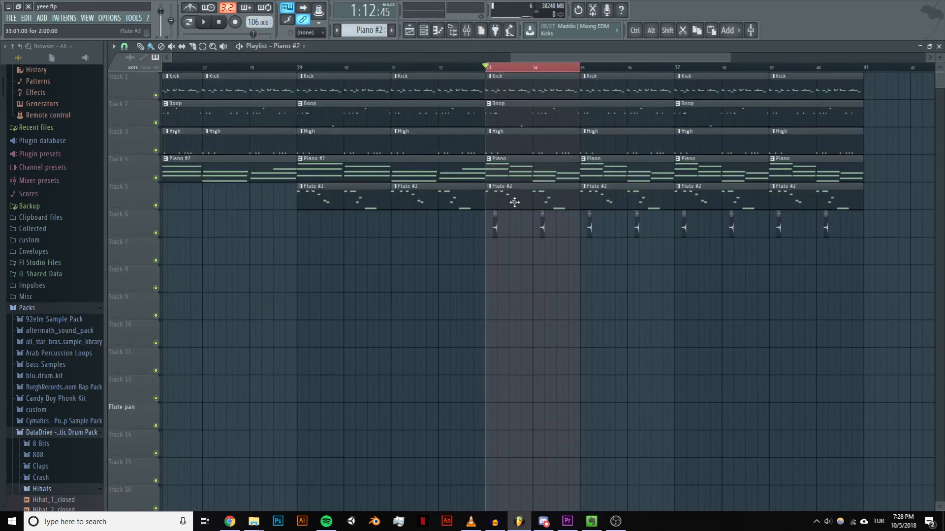
Step: Open the Flute #2 pattern in the piano roll and play its melody to examine the notes
double_click(507, 192)
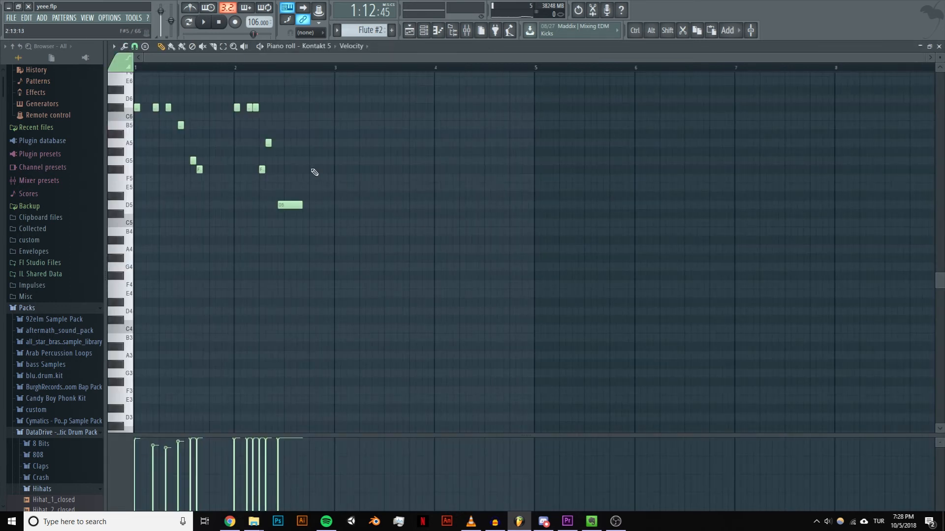
key(space)
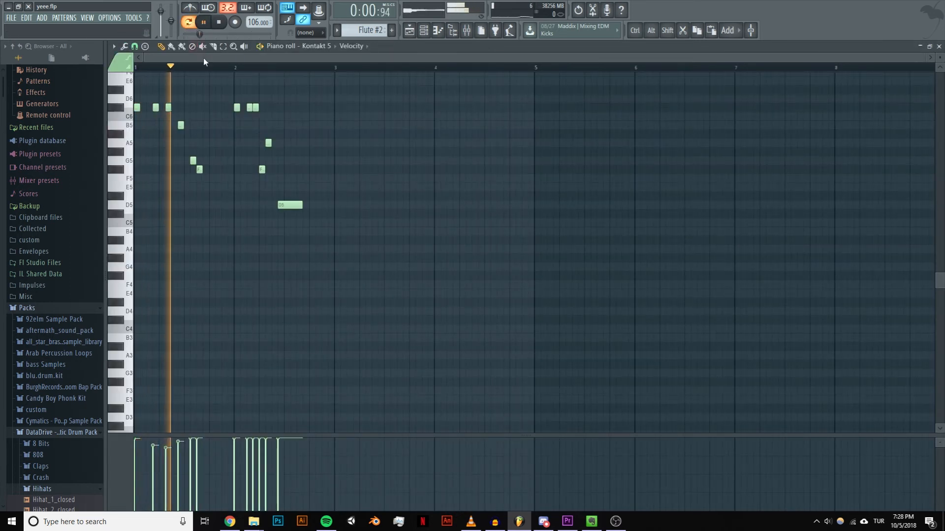
scroll(263, 183, up, 3)
scroll(226, 205, up, 4)
drag(325, 59, 268, 60)
key(space)
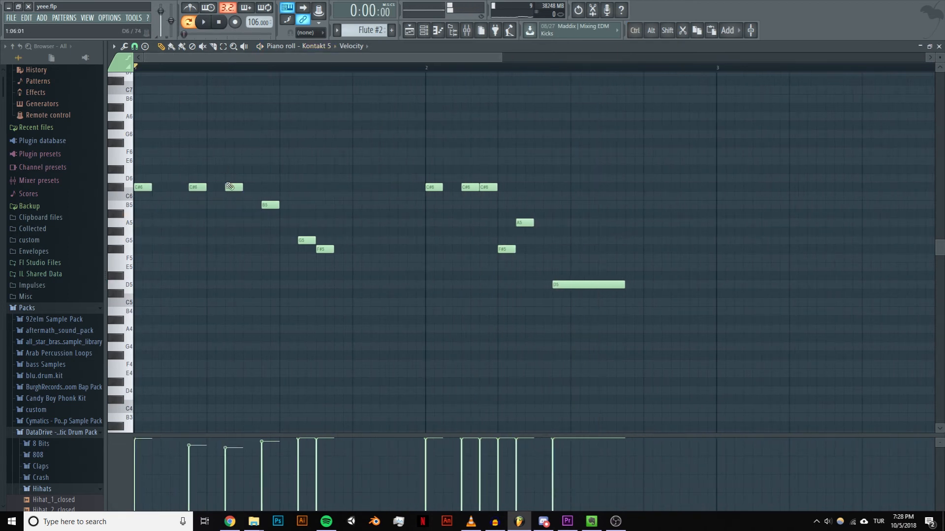
Step: Switch the piano roll to the Piano pattern and audition the B4 and G4 keys of its second chord
scroll(367, 31, up, 1)
scroll(368, 31, up, 3)
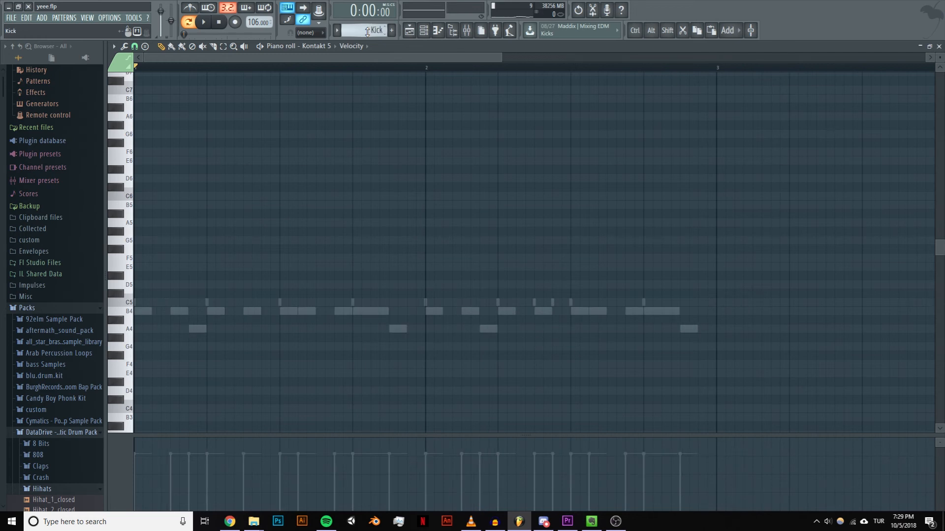
scroll(367, 31, up, 3)
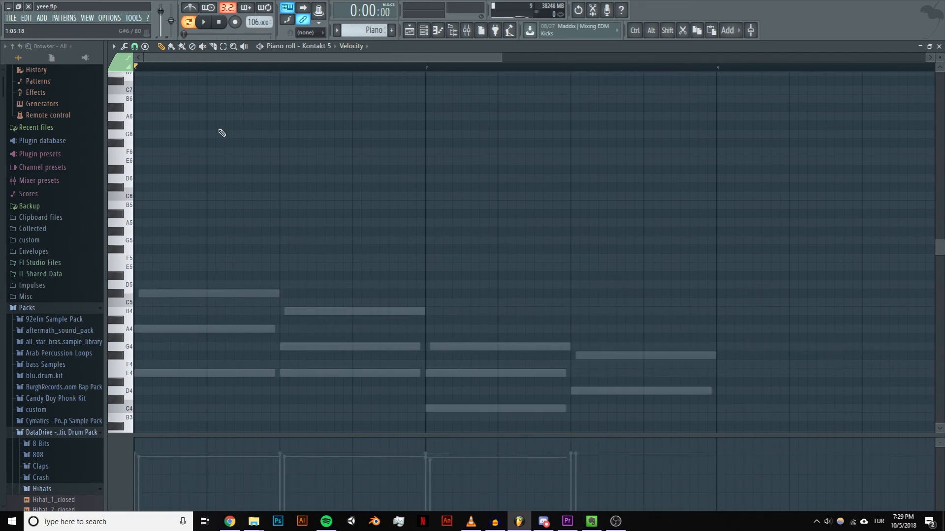
scroll(158, 274, down, 2)
click(127, 287)
click(131, 322)
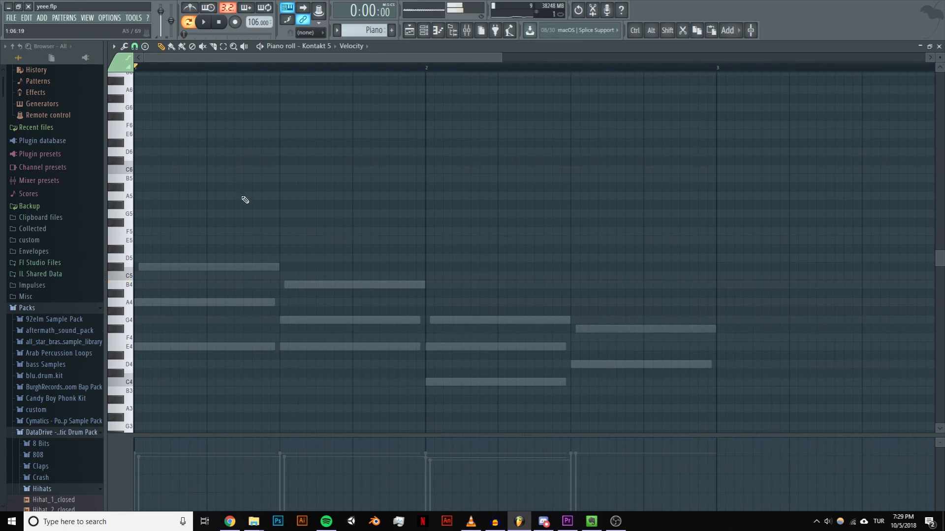
click(393, 30)
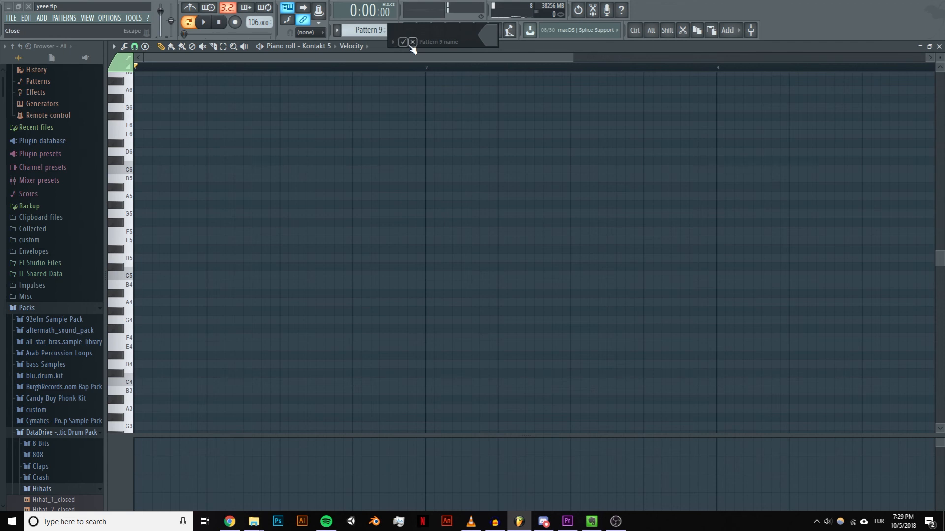
click(412, 43)
click(376, 29)
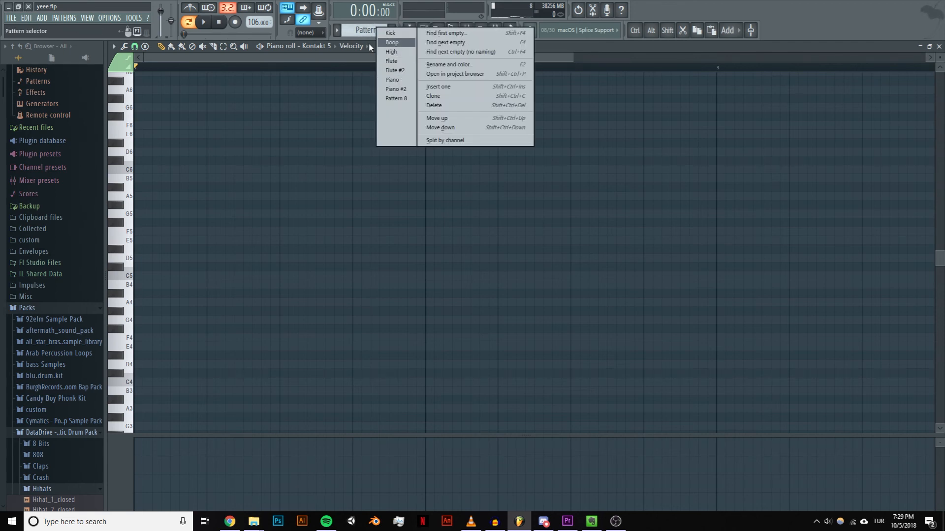
click(349, 30)
Step: Return to the playlist and play the arrangement from bar 29, followed by the selected section from bar 33
click(410, 30)
click(303, 66)
key(space)
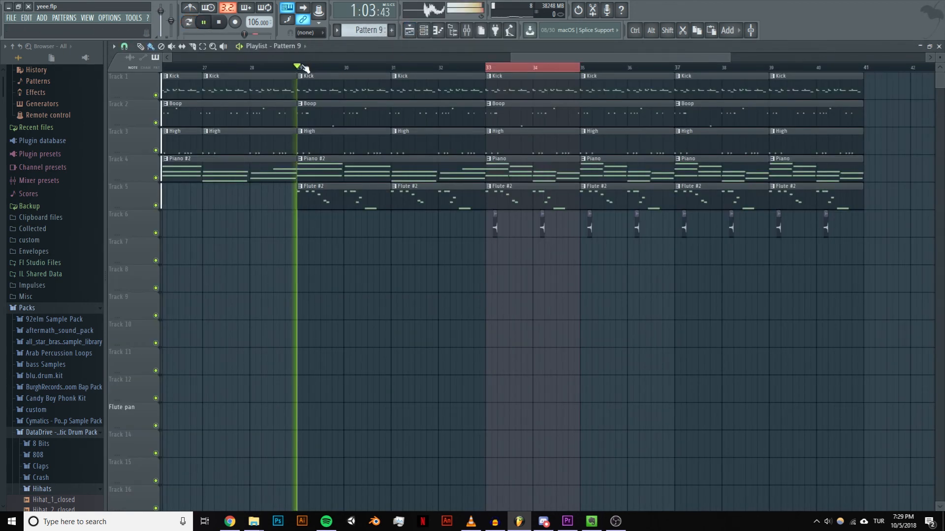
key(space)
click(485, 69)
scroll(520, 132, down, 2)
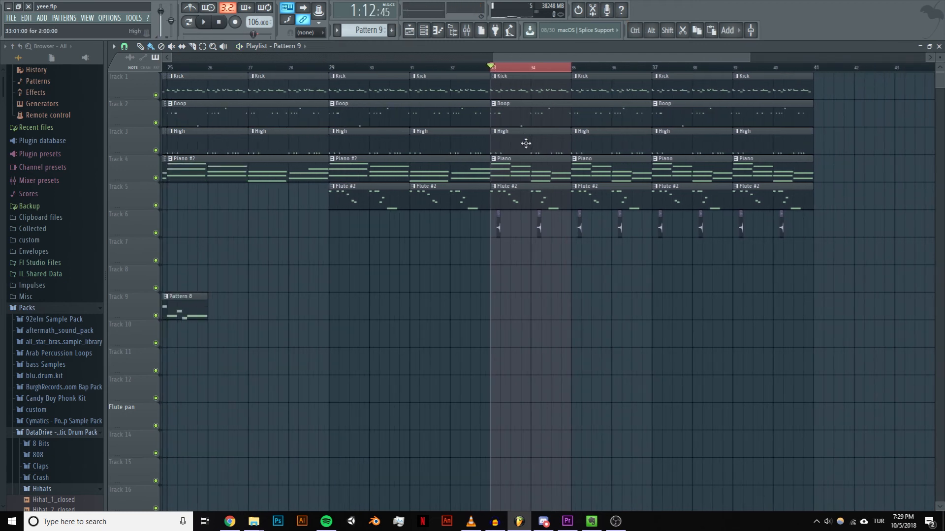
key(space)
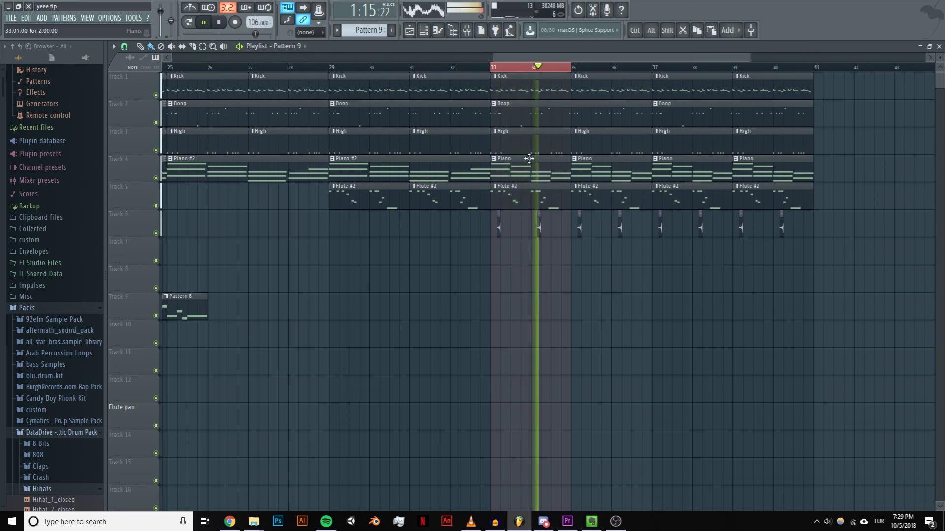
key(space)
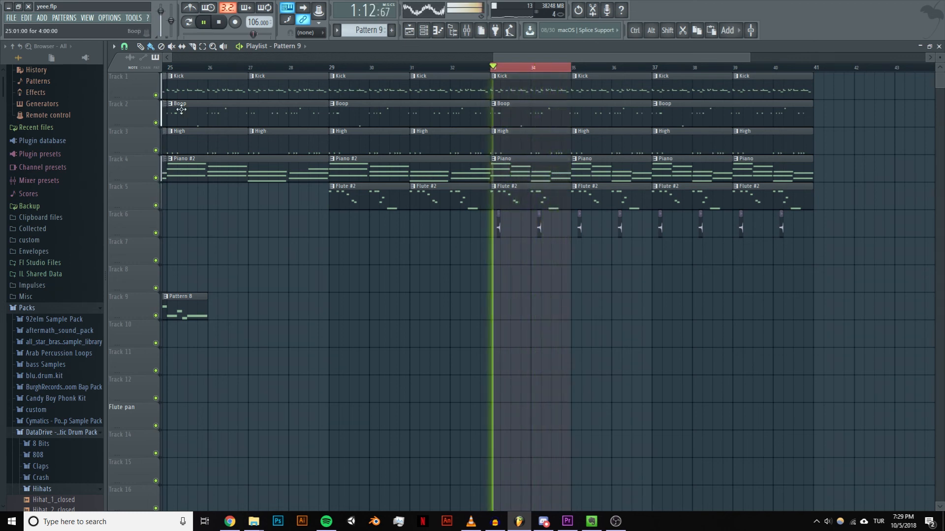
Step: Open the Boop pattern's CLEANPER notes in the piano roll, play them with the song and return to the playlist
drag(380, 31, 417, 65)
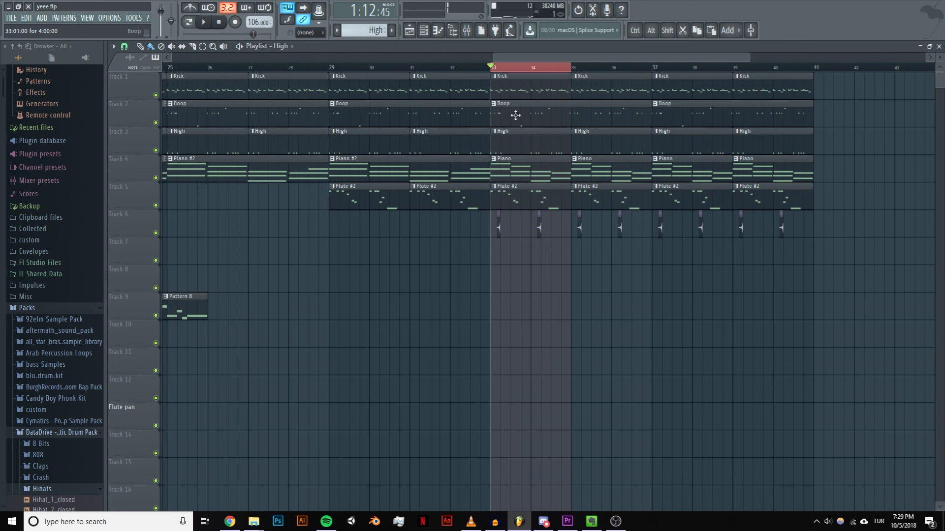
double_click(515, 116)
click(438, 30)
key(space)
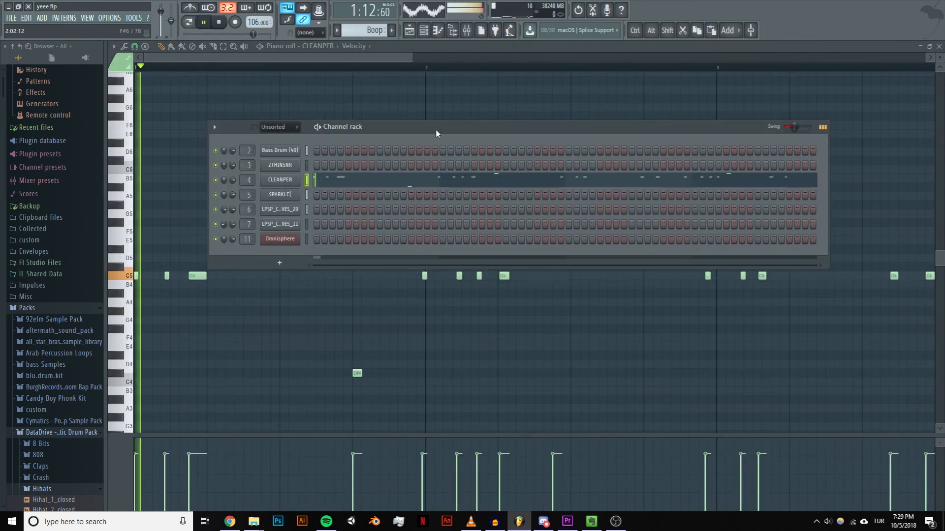
key(F6)
ctrl+scroll(339, 111, down, 2)
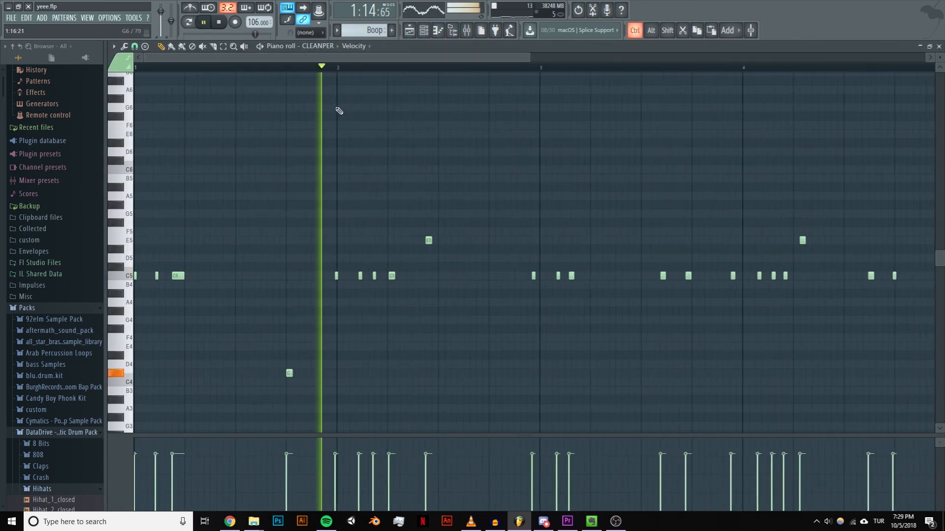
key(space)
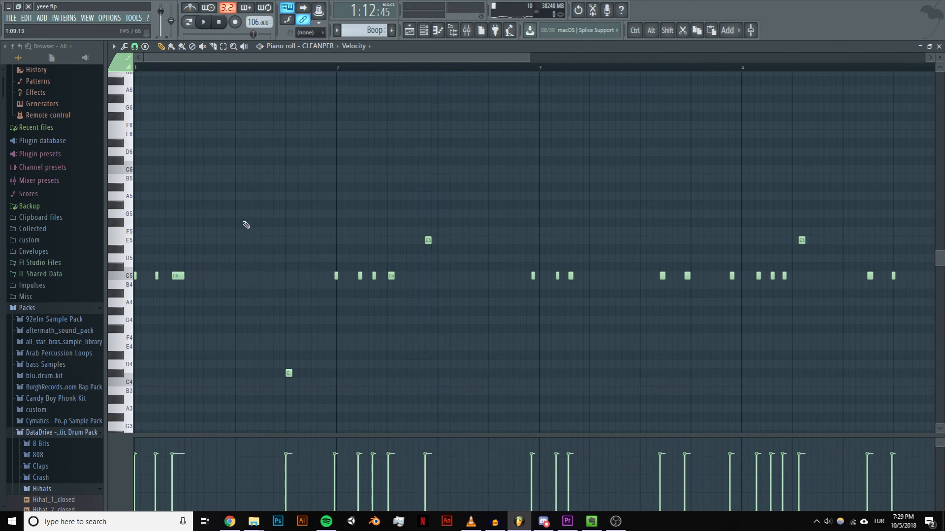
click(409, 31)
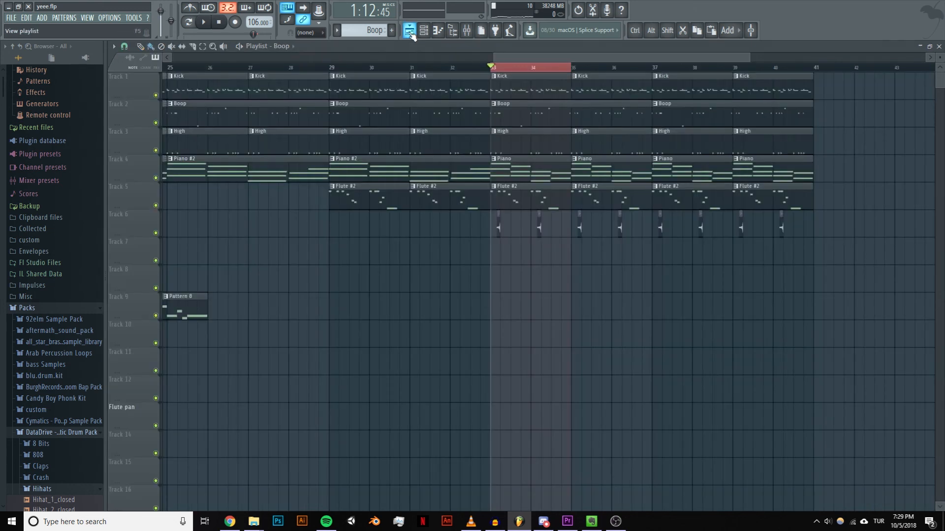
drag(493, 65, 500, 92)
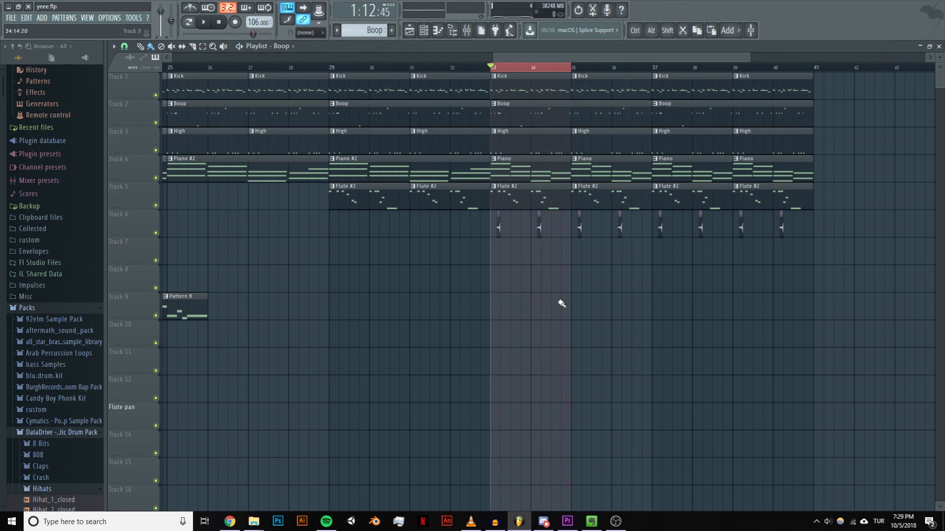